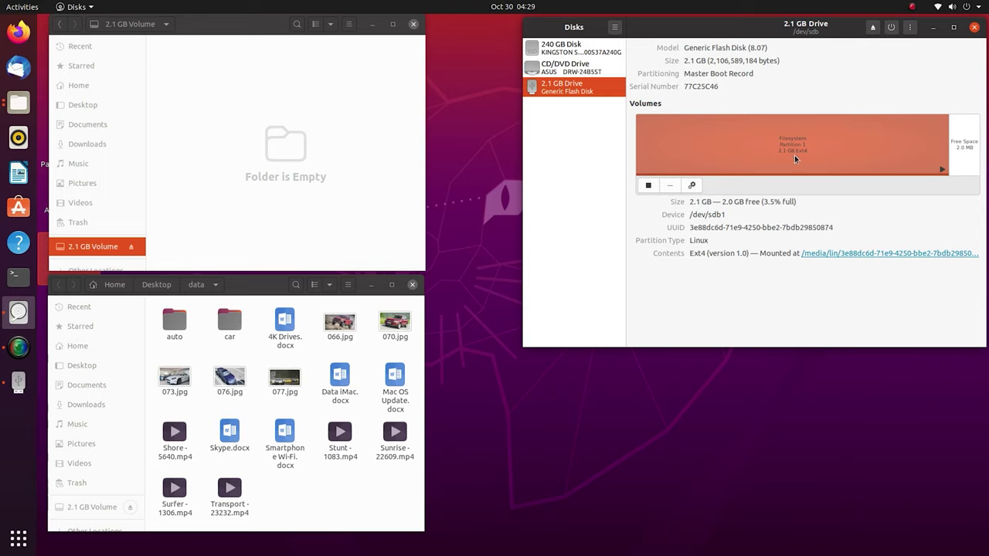
Copy all the folders and files from the desktop data folder into the empty 2.1 GB Volume.
drag(399, 502, 147, 315)
right_click(165, 323)
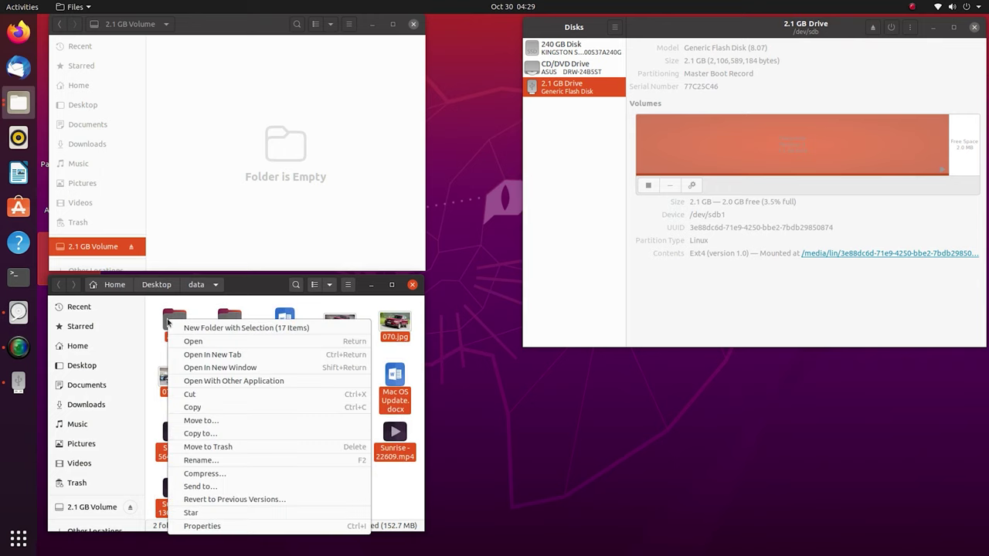
click(200, 409)
click(210, 172)
right_click(209, 172)
click(230, 196)
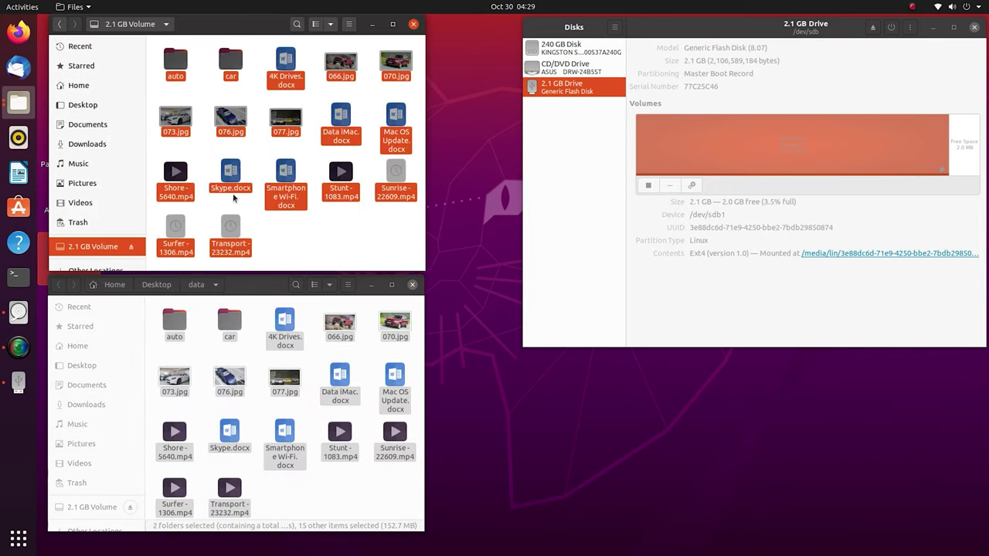
click(279, 230)
Permanently delete auto, 066.jpg, 077.jpg, Data iMac.docx, Mac OS Update.docx, Shore - 5640.mp4 and Transport - 23232.mp4 from the 2.1 GB Volume.
click(179, 68)
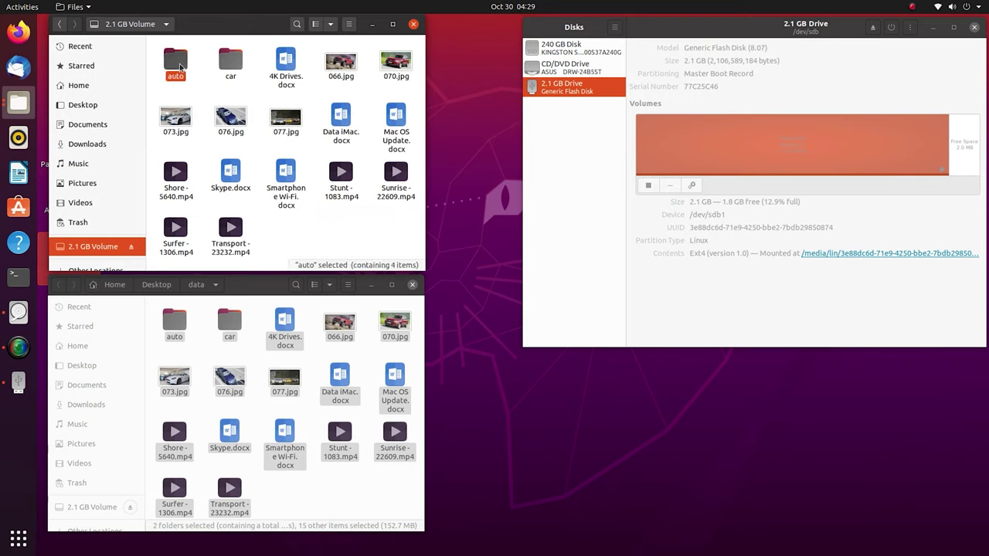
ctrl+click(342, 66)
ctrl+click(285, 122)
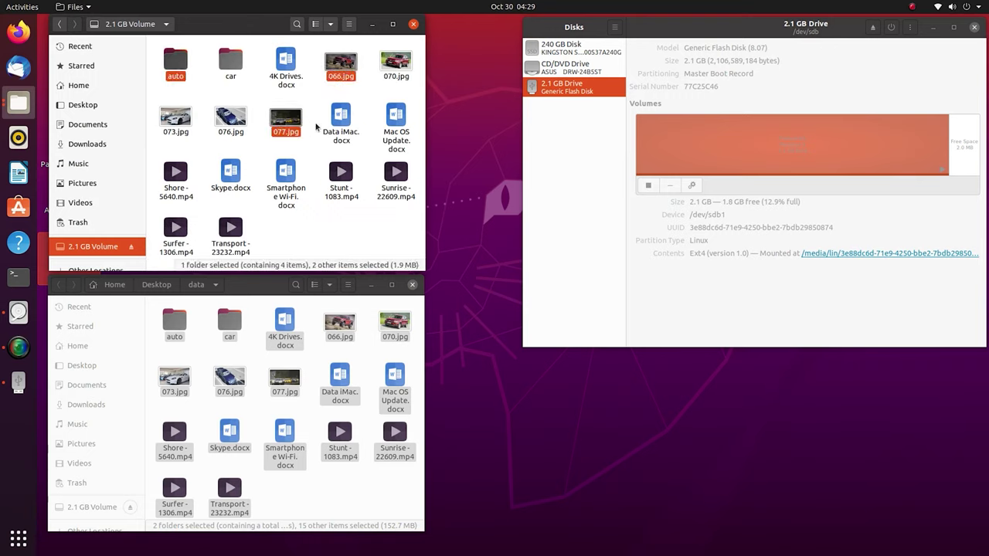
ctrl+click(341, 122)
ctrl+click(395, 122)
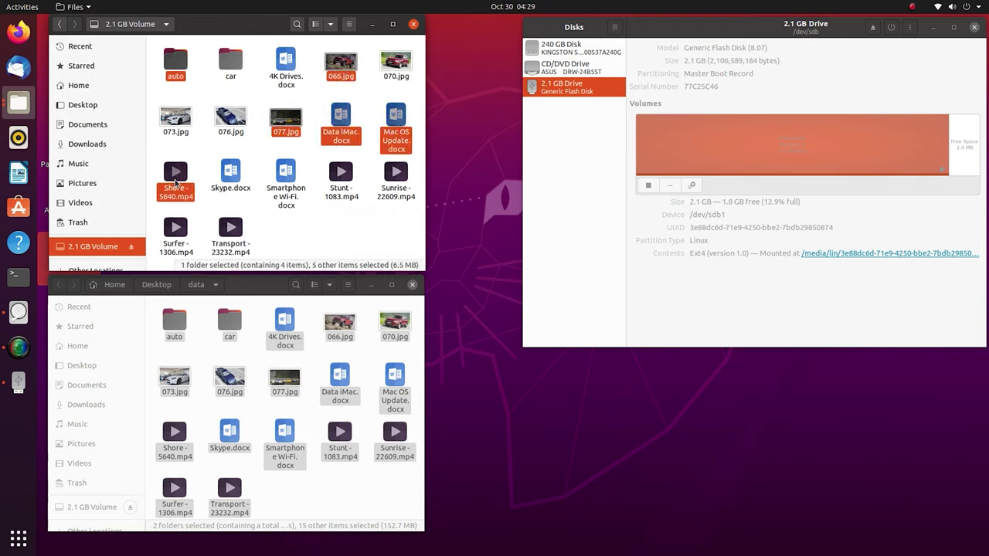
ctrl+click(230, 228)
key(shift+Delete)
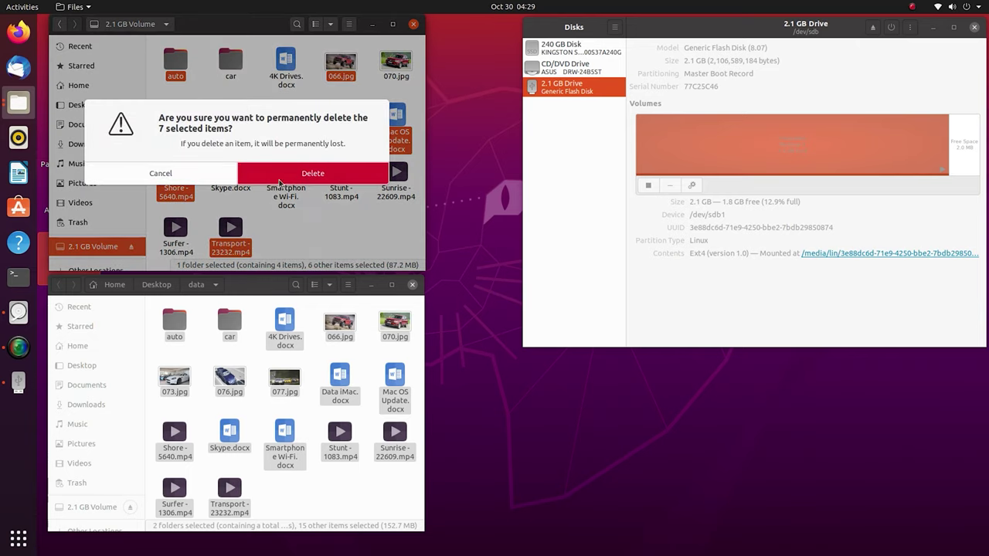
click(350, 183)
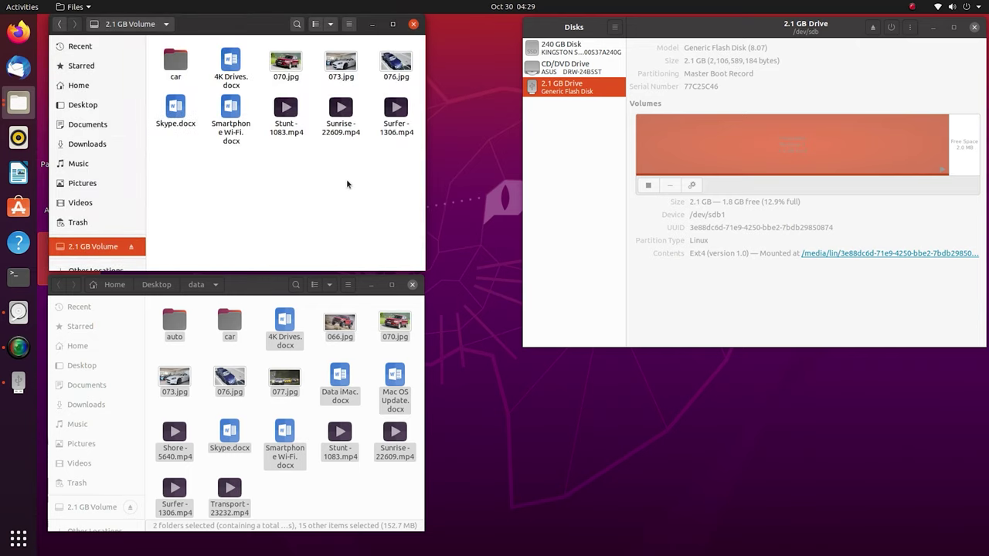
Unmount the Ext4 partition of the 2.1 GB flash drive in Disks.
click(649, 189)
click(649, 188)
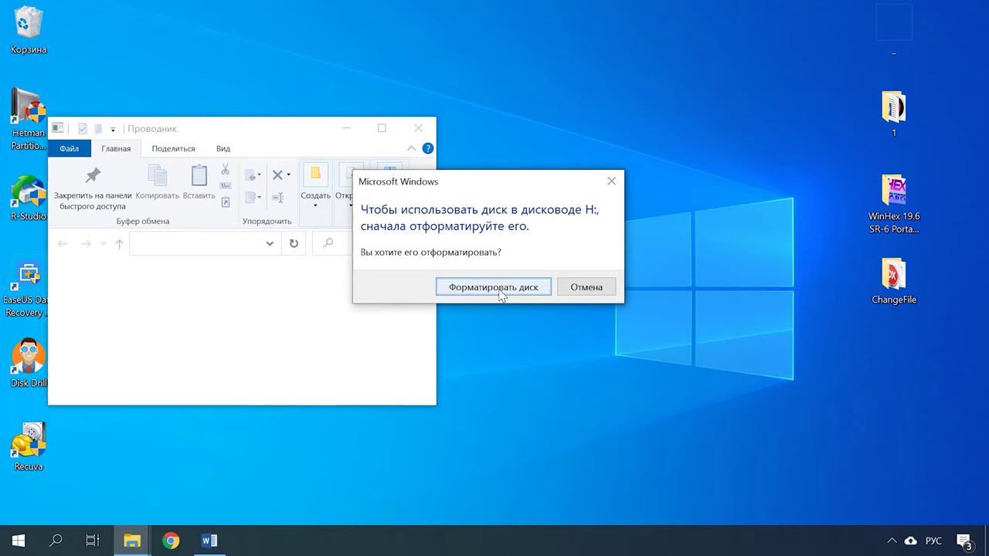
Decline formatting the disk in drive H: on the Windows computer.
click(585, 291)
click(660, 292)
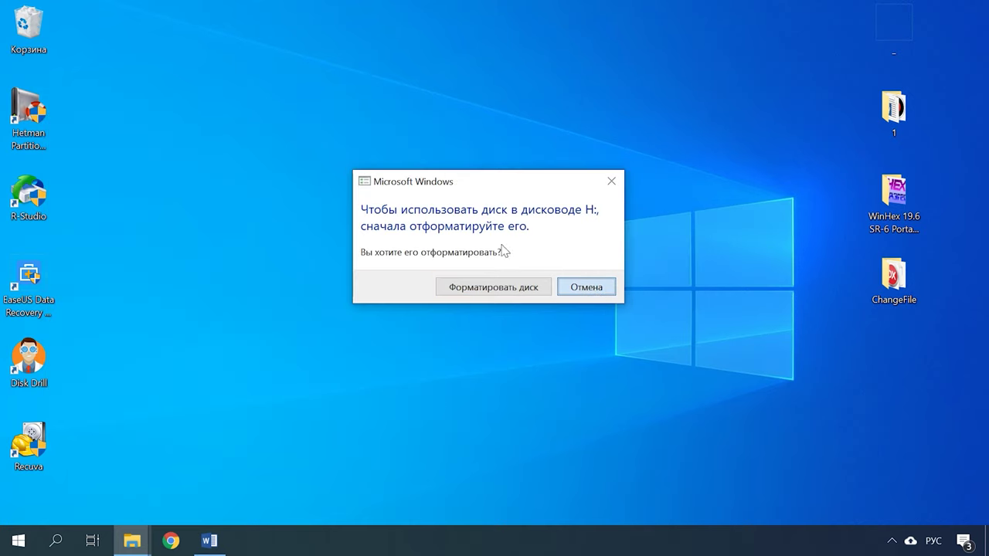
click(592, 291)
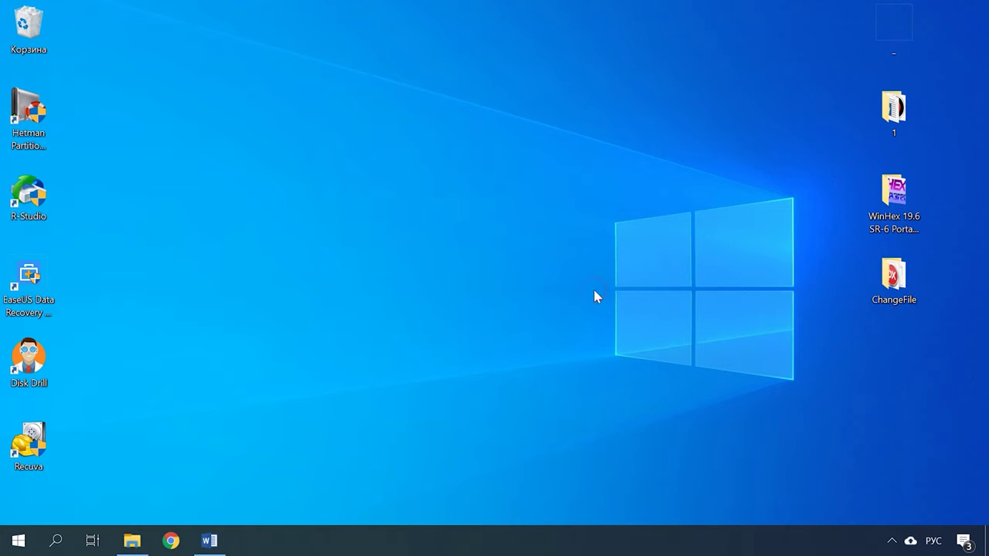
Launch Hetman Partition Recovery and run a fast scan of the Generic Flash Disk USB Device.
double_click(26, 136)
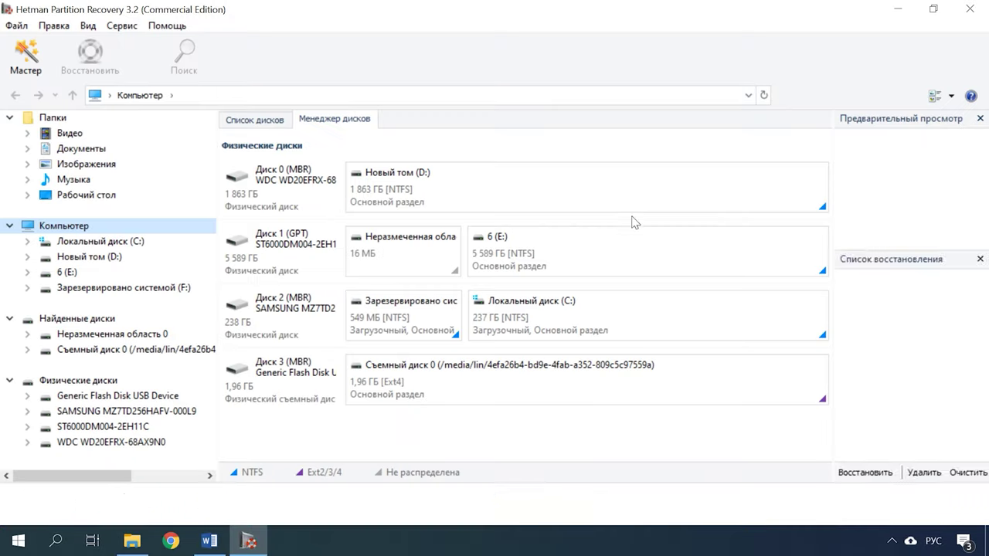
click(313, 383)
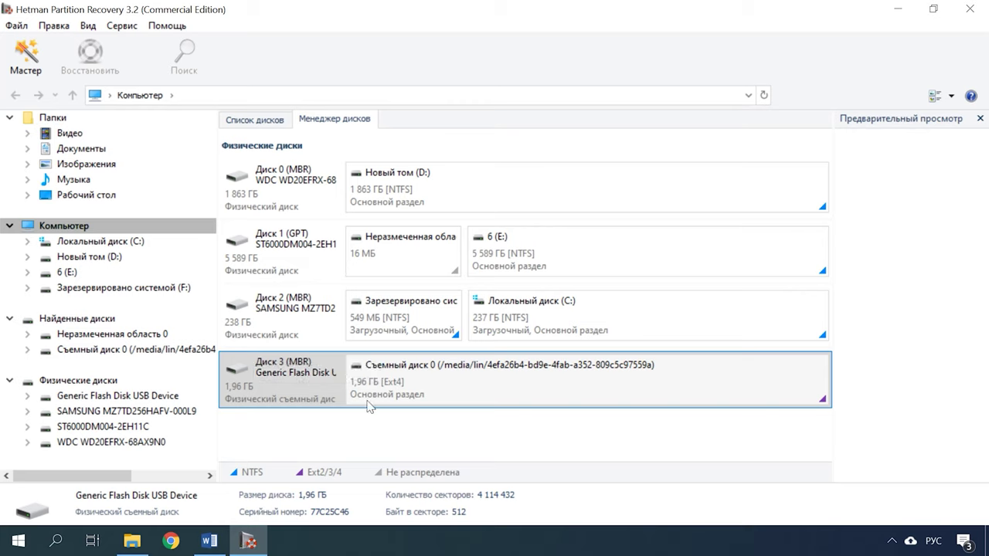
right_click(317, 386)
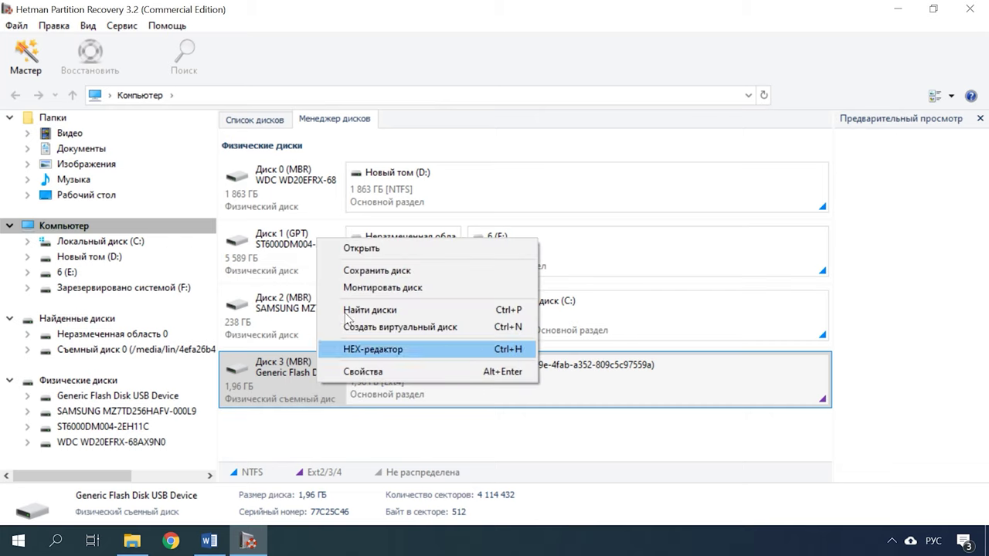
click(365, 250)
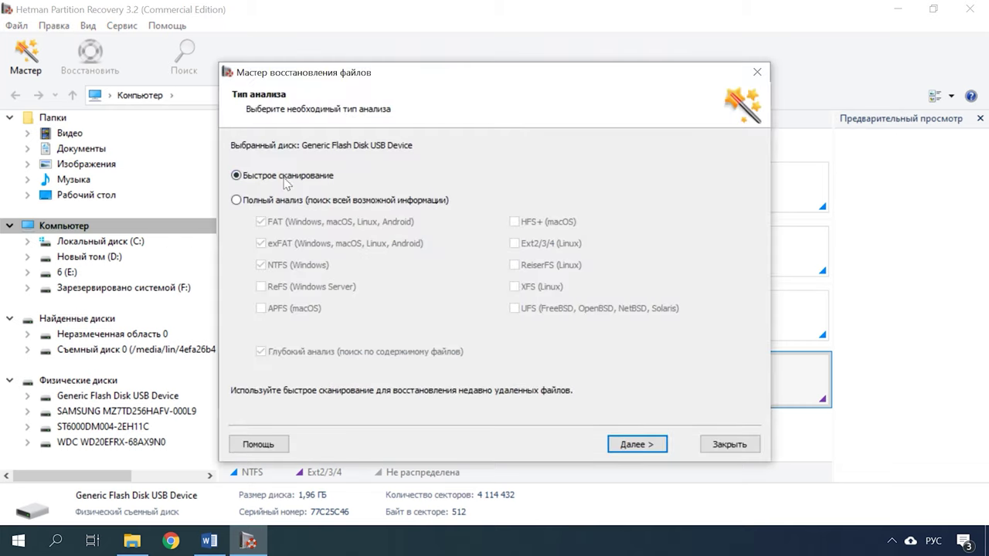
click(650, 446)
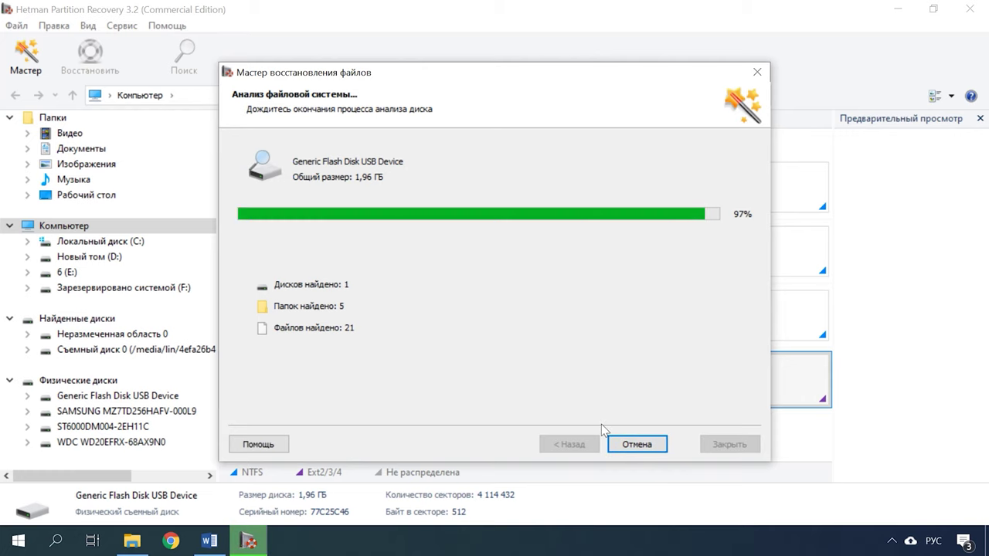
click(639, 444)
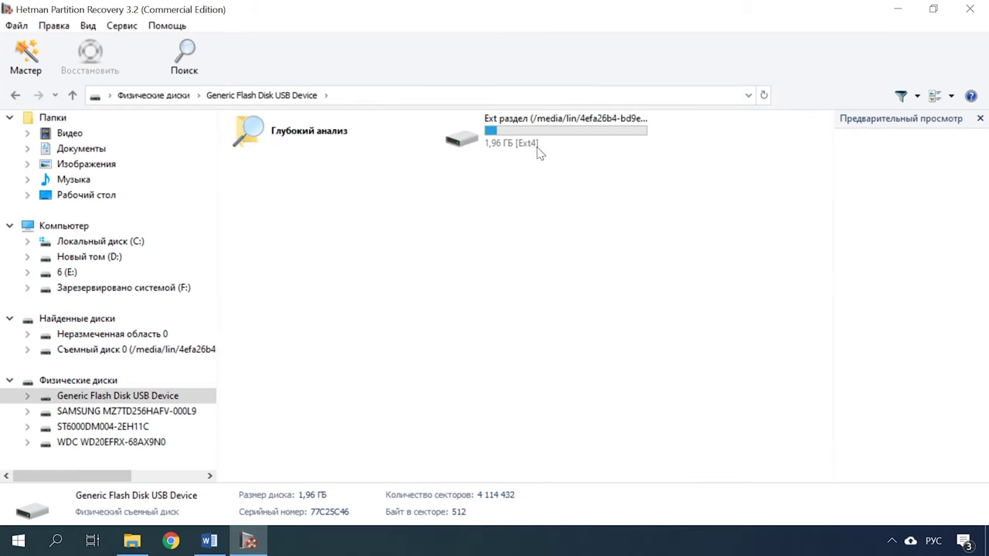
Browse the found Ext4 partition's files and the deleted auto folder with its real subfolder, returning to the partition root.
double_click(543, 131)
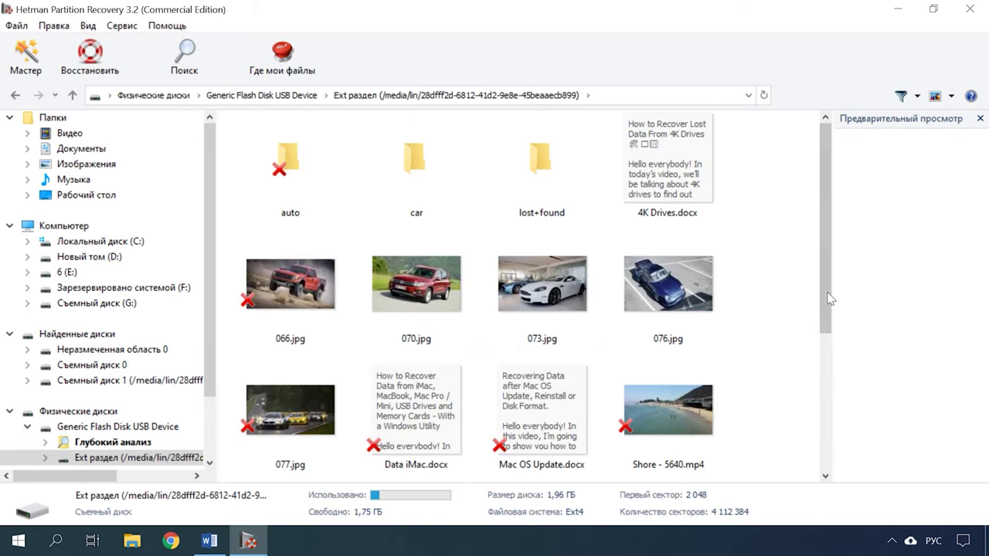
drag(826, 298, 825, 433)
click(416, 424)
scroll(292, 423, up, 3)
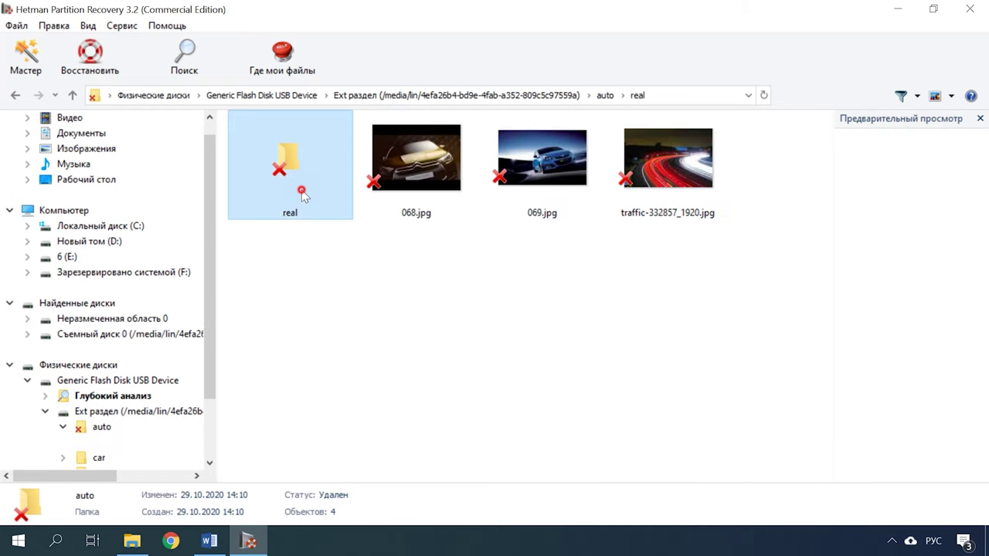
double_click(300, 193)
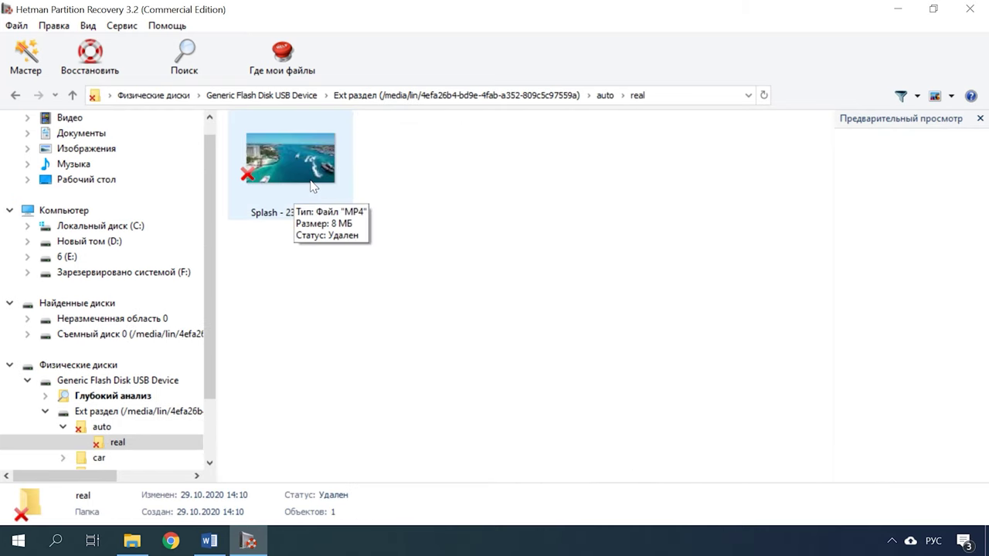
key(BackSpace)
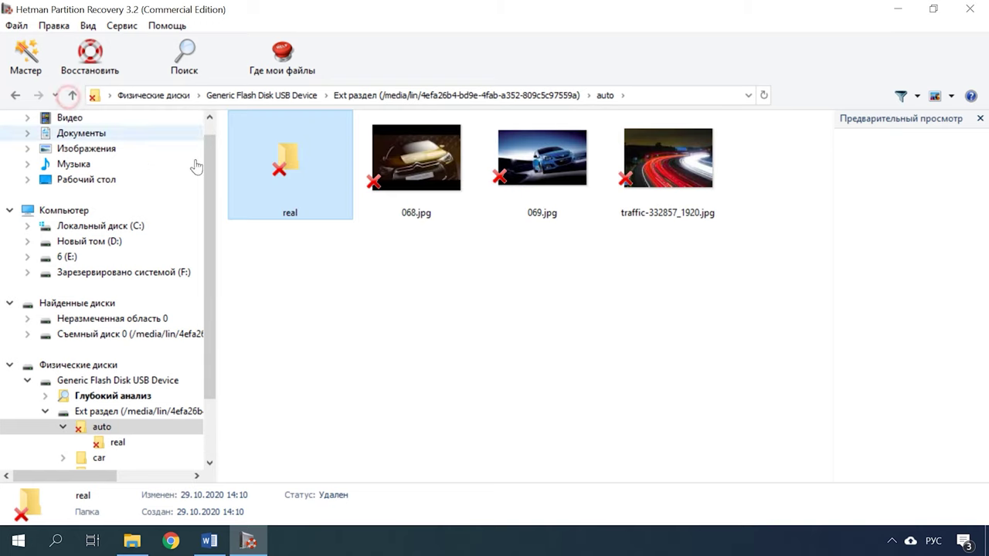
click(72, 95)
Preview 4K Drives.docx and the deleted files Mac OS Update.docx, 066.jpg and Data iMac.docx.
click(649, 186)
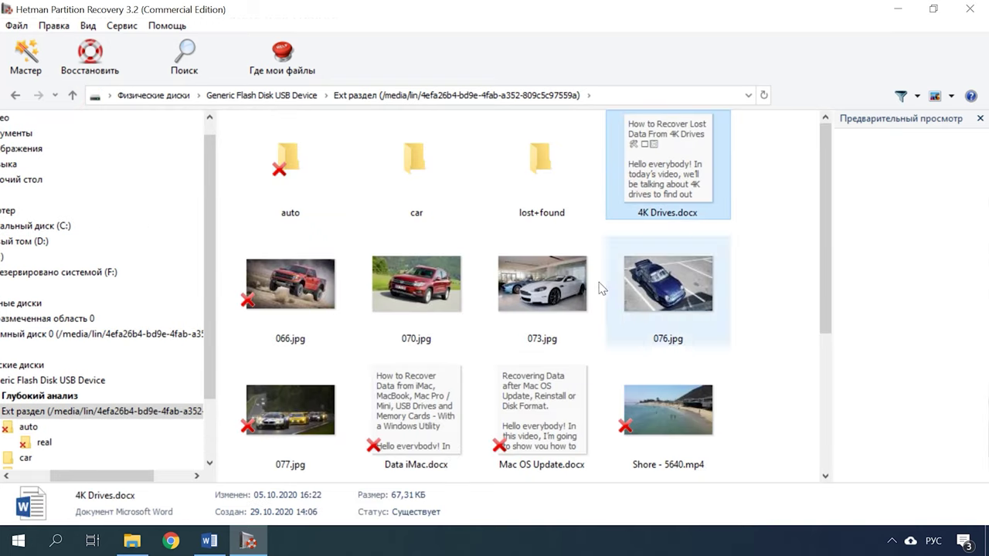
click(531, 402)
click(329, 280)
click(417, 402)
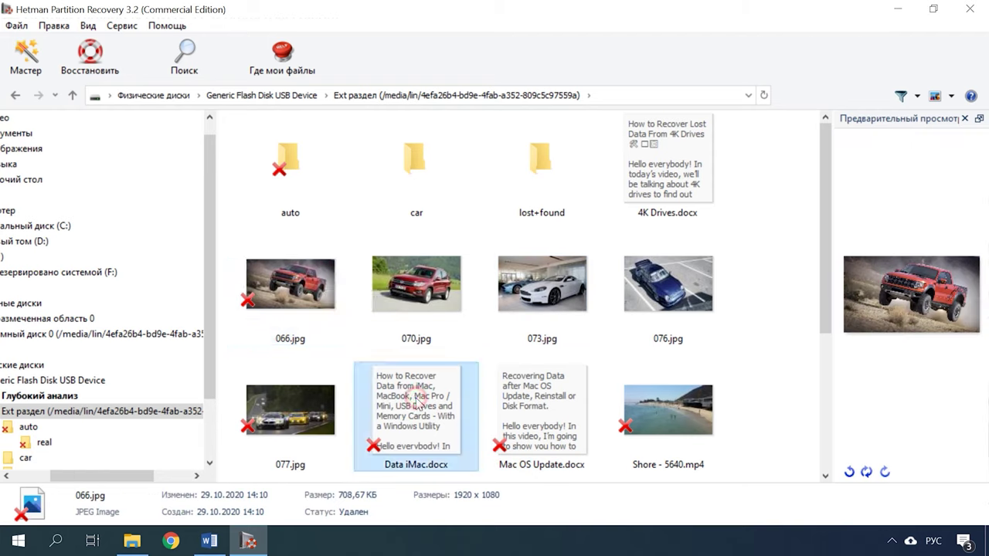
Play the preview of the deleted video Shore - 5640.mp4.
click(657, 413)
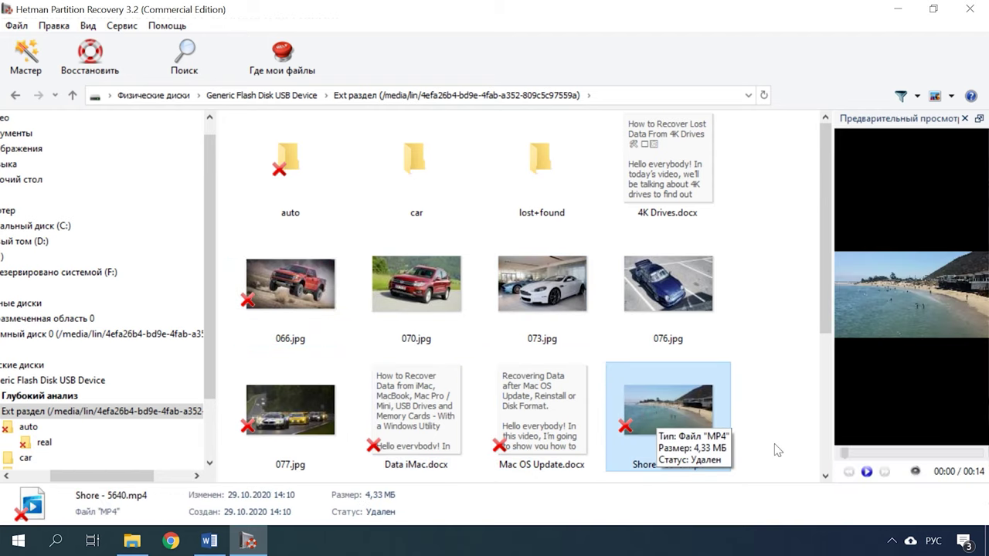
click(867, 472)
key(Up)
key(Left)
key(Left)
key(Left)
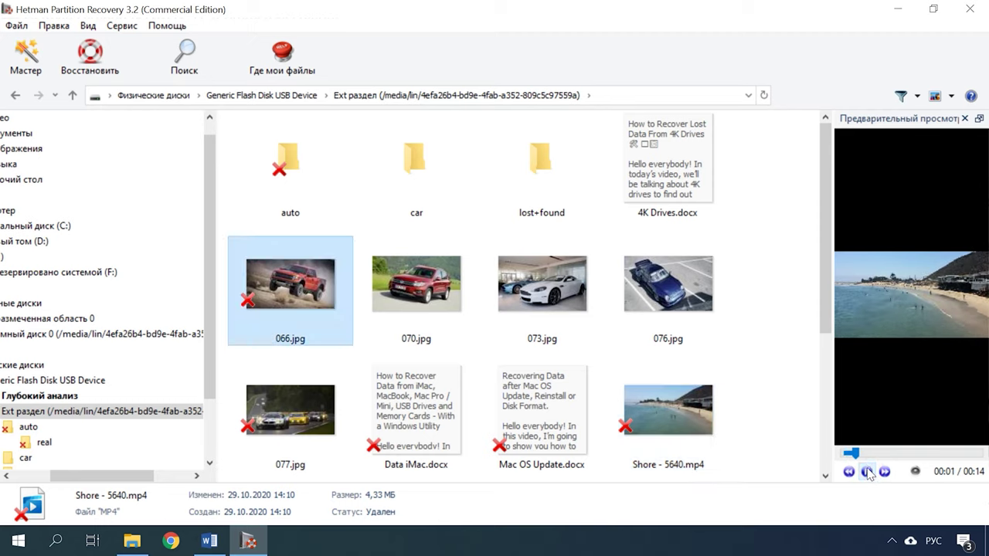
click(690, 429)
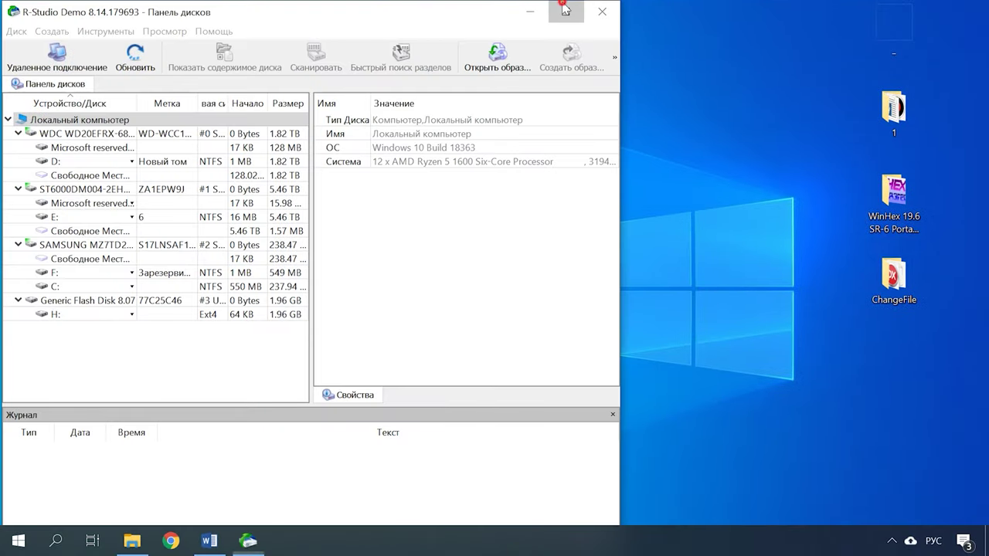
Maximize R-Studio, list the contents of the flash disk's H: Ext4 partition and show its Root files as small icons.
click(565, 11)
click(102, 297)
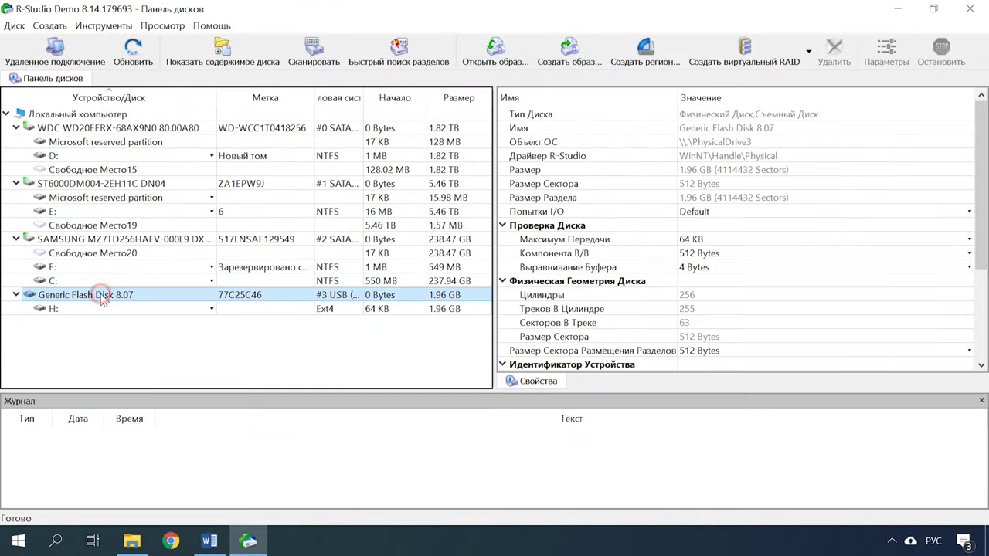
click(115, 307)
click(297, 348)
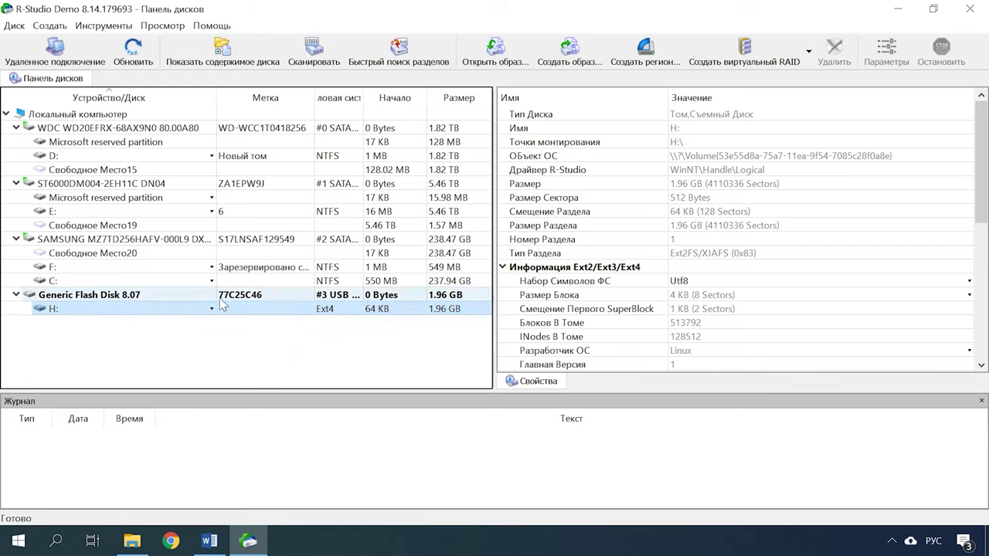
right_click(83, 310)
click(177, 11)
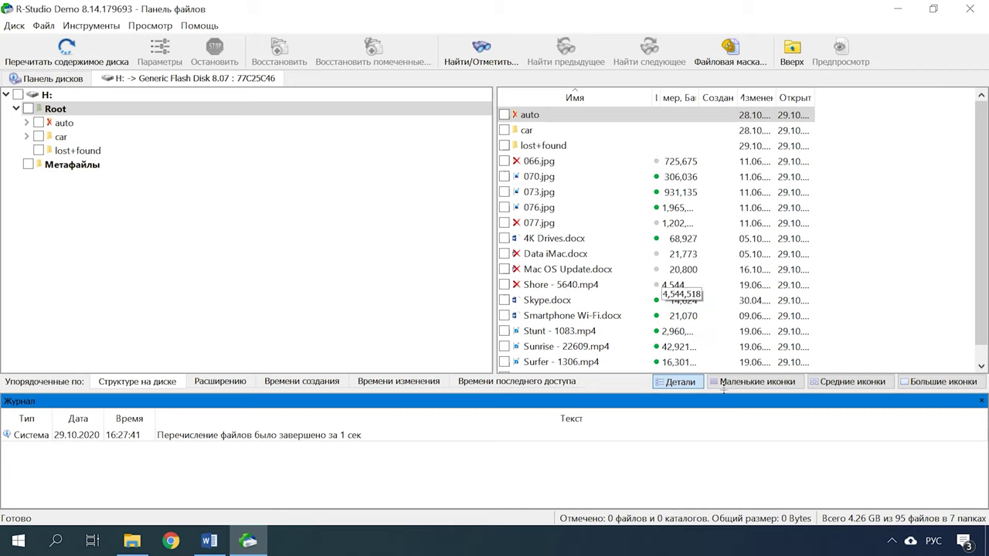
click(712, 383)
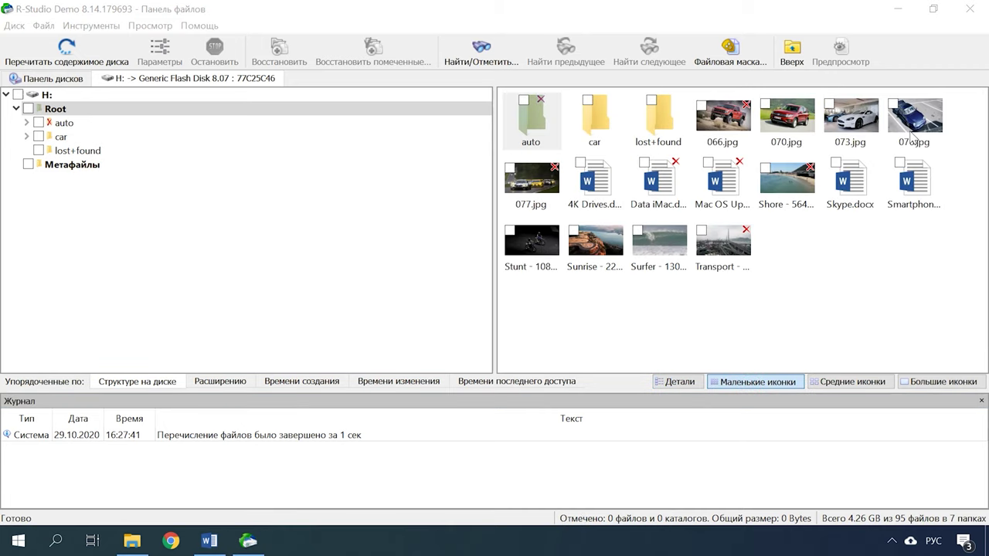
Look inside the deleted auto folder and its real subfolder, and return to the Root folder.
double_click(535, 136)
double_click(531, 128)
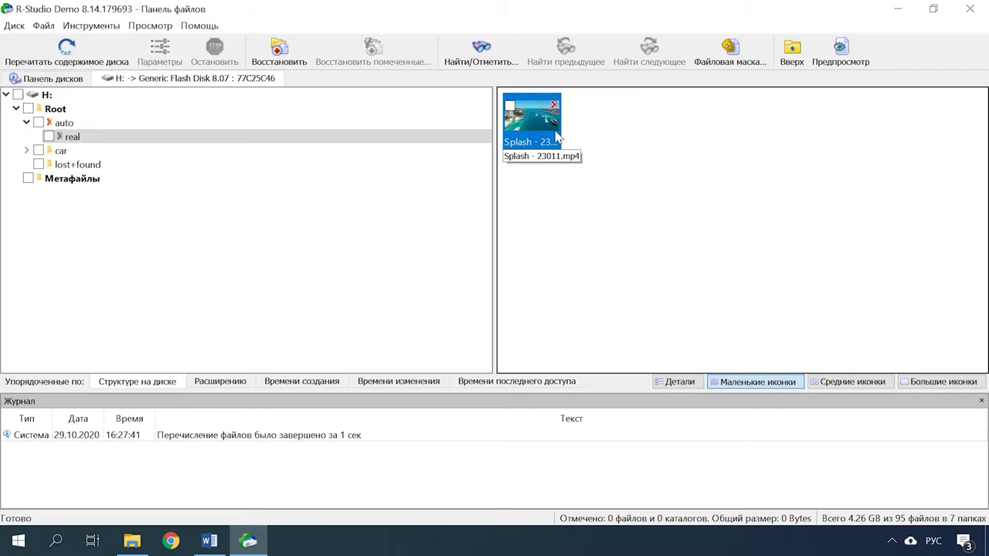
click(48, 96)
click(60, 108)
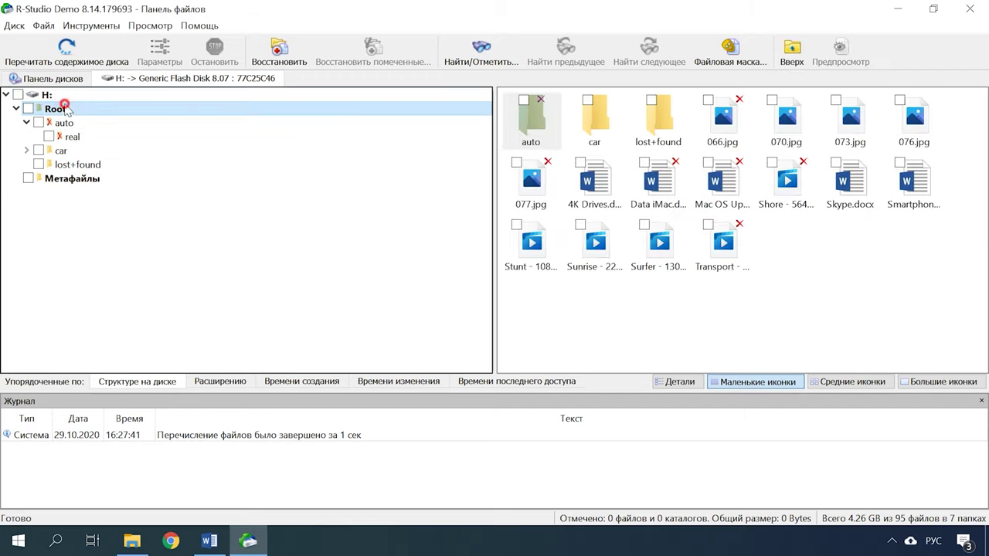
Preview 4K Drives.docx, Data iMac.docx and Mac OS Update.docx one after another in the viewer.
click(595, 192)
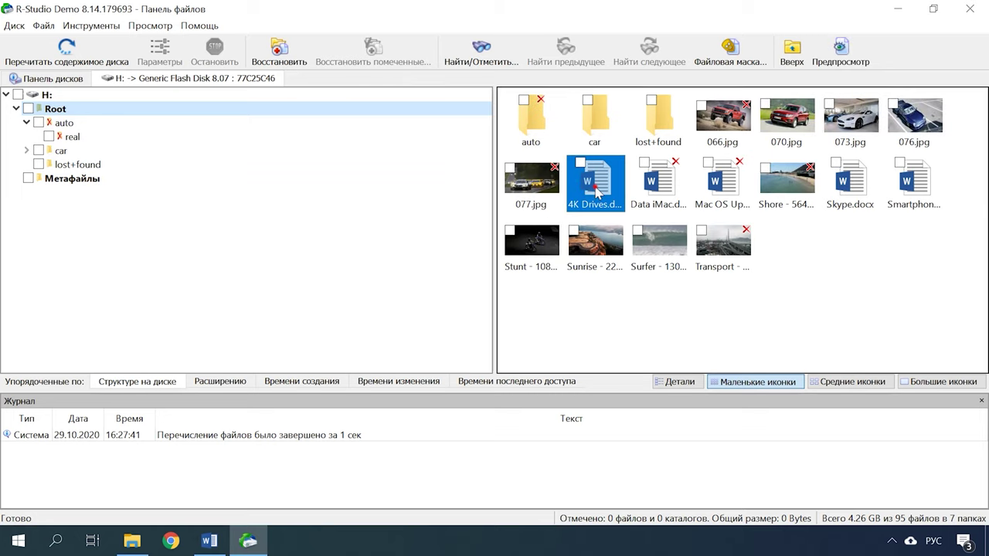
double_click(597, 193)
key(Escape)
double_click(661, 190)
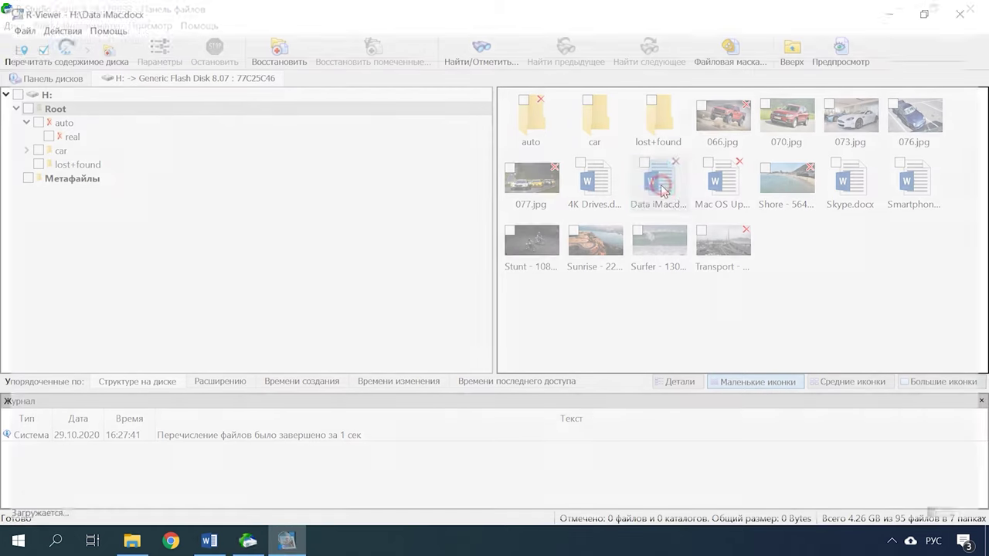
key(Escape)
double_click(726, 187)
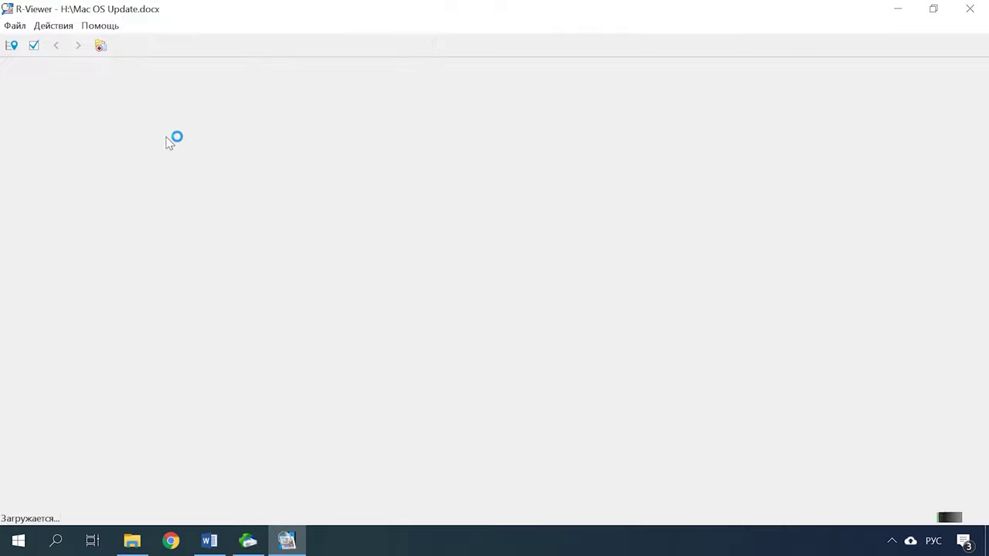
key(Escape)
Preview the next two files in the Root folder and return to the disk list.
key(Right)
key(Return)
key(Escape)
key(Right)
key(Return)
key(Escape)
click(54, 80)
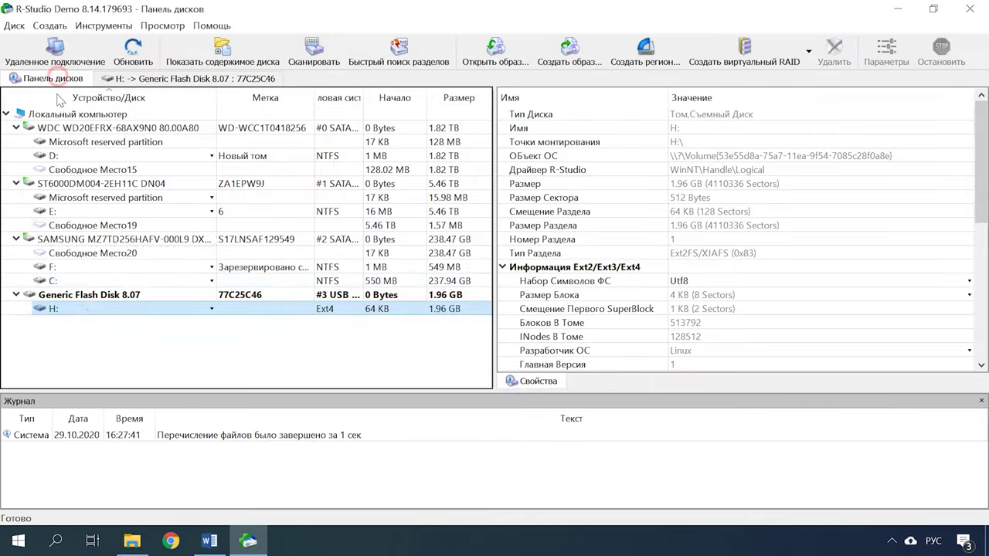
Scan the flash disk's H: partition with known file types, limiting the file systems to Ext2/Ext3/Ext4.
right_click(88, 309)
click(154, 77)
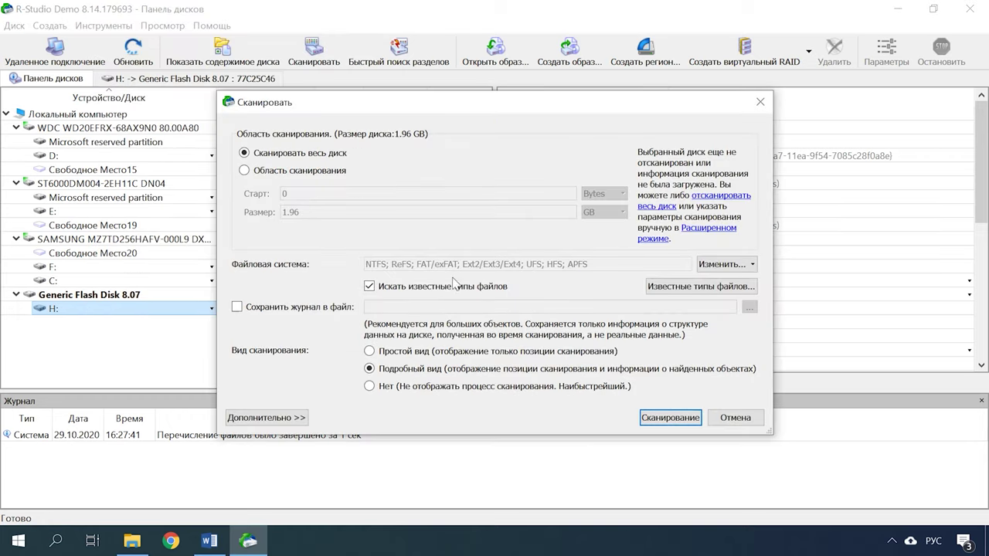
click(478, 541)
click(726, 264)
click(731, 283)
click(728, 299)
click(739, 314)
click(727, 347)
click(727, 362)
click(729, 378)
click(736, 416)
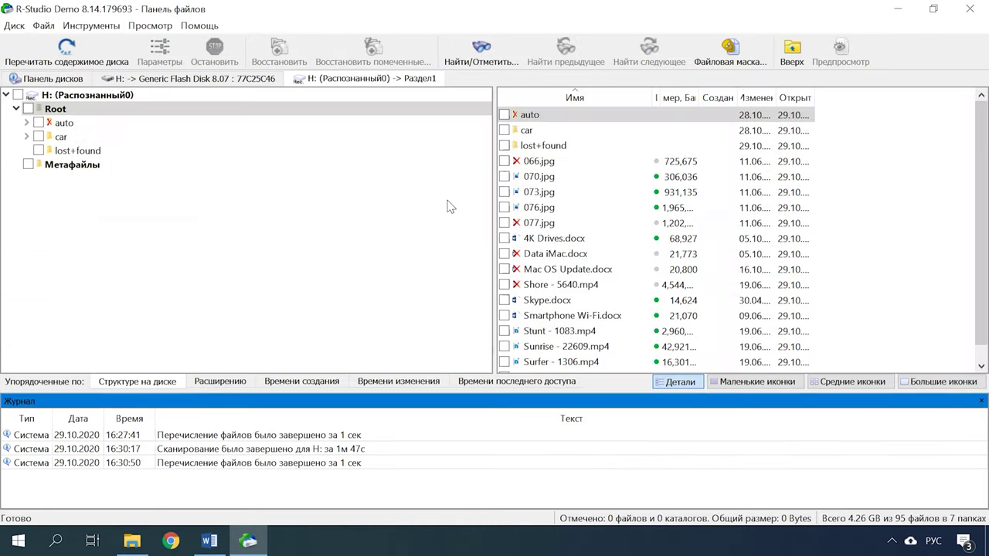
Show the recognized partition's Root files as small icons and preview Data iMac.docx and 4K Drives.docx in the viewer.
click(722, 380)
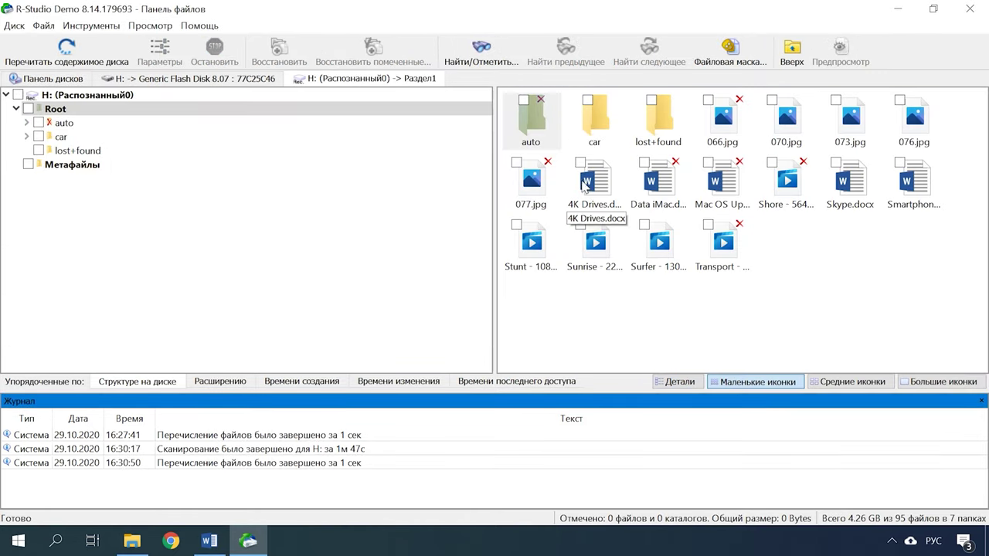
click(592, 193)
click(666, 195)
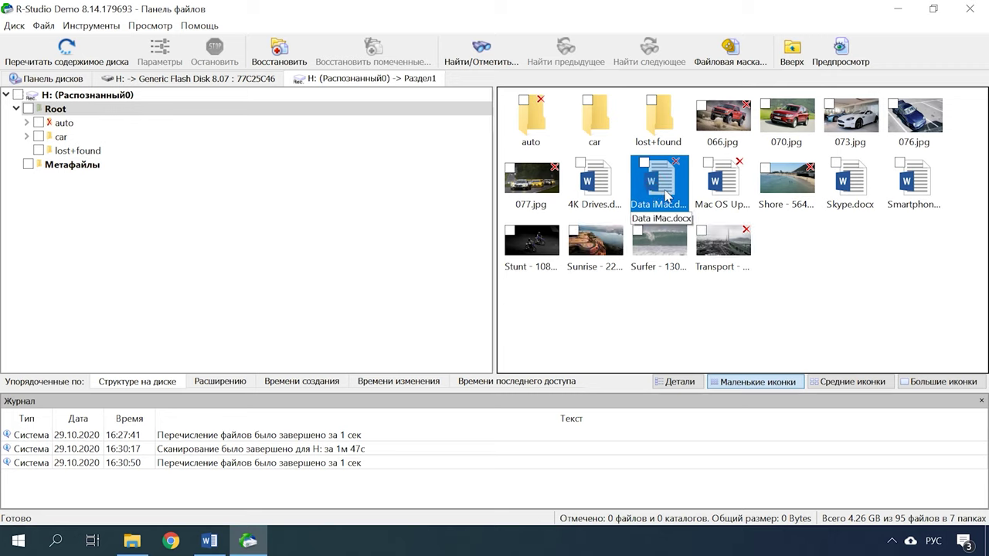
double_click(666, 195)
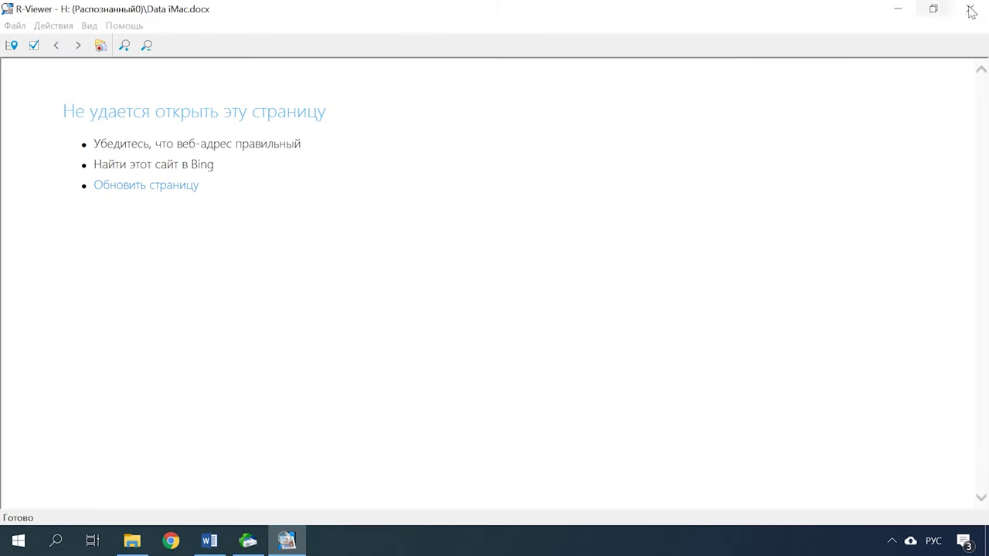
click(967, 7)
double_click(593, 185)
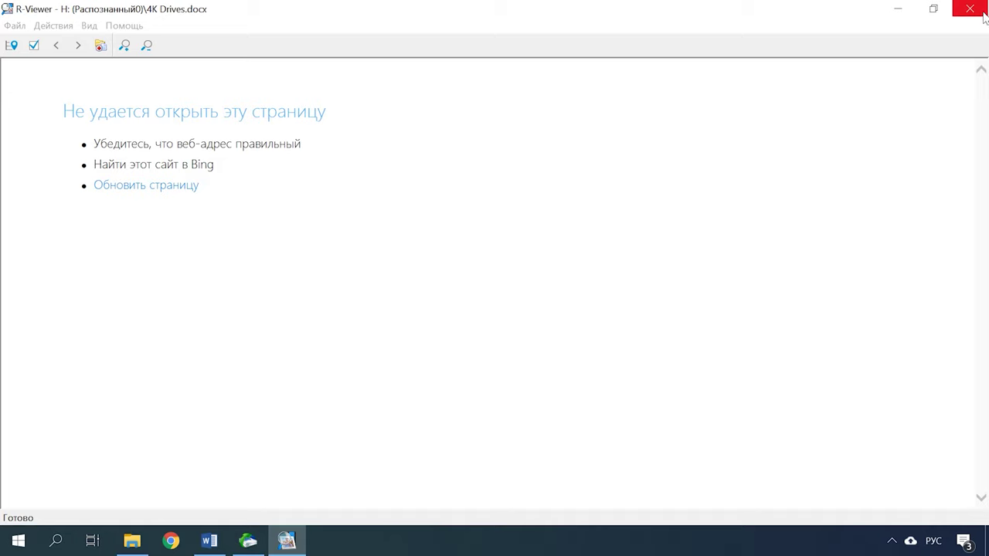
click(984, 16)
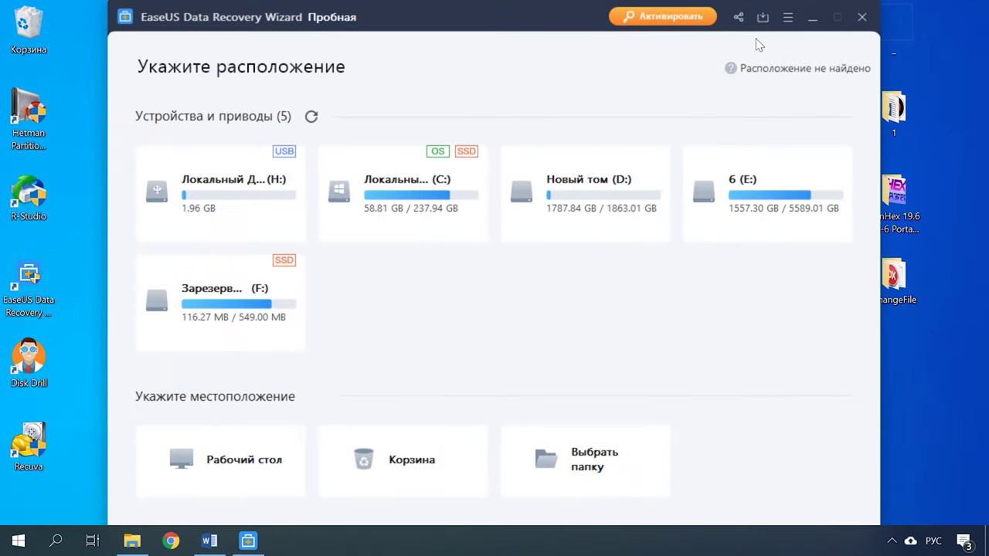
Switch to EaseUS Data Recovery Wizard, list all disks and partitions, and scan the Generic Flash Disk's local partition.
click(796, 69)
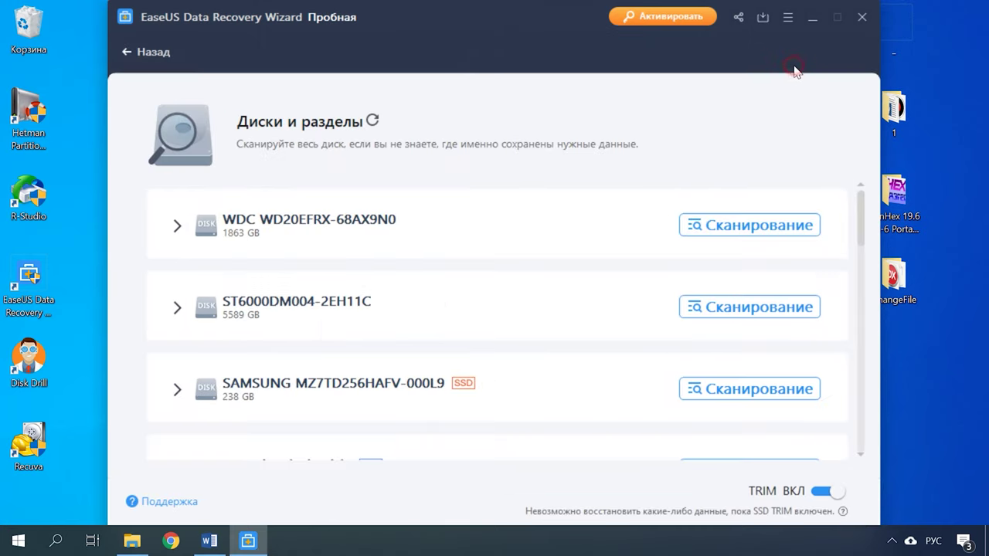
scroll(532, 313, down, 5)
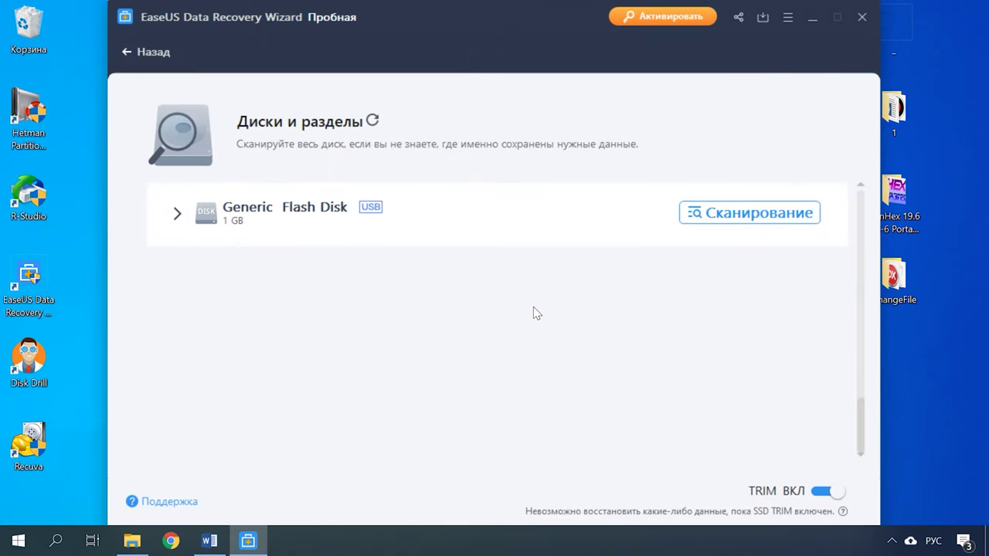
click(176, 285)
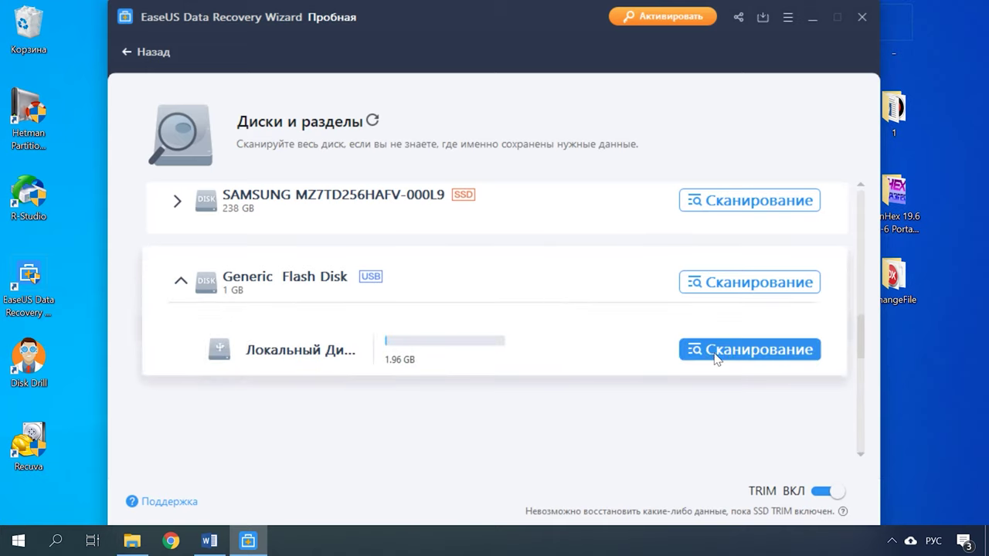
click(776, 357)
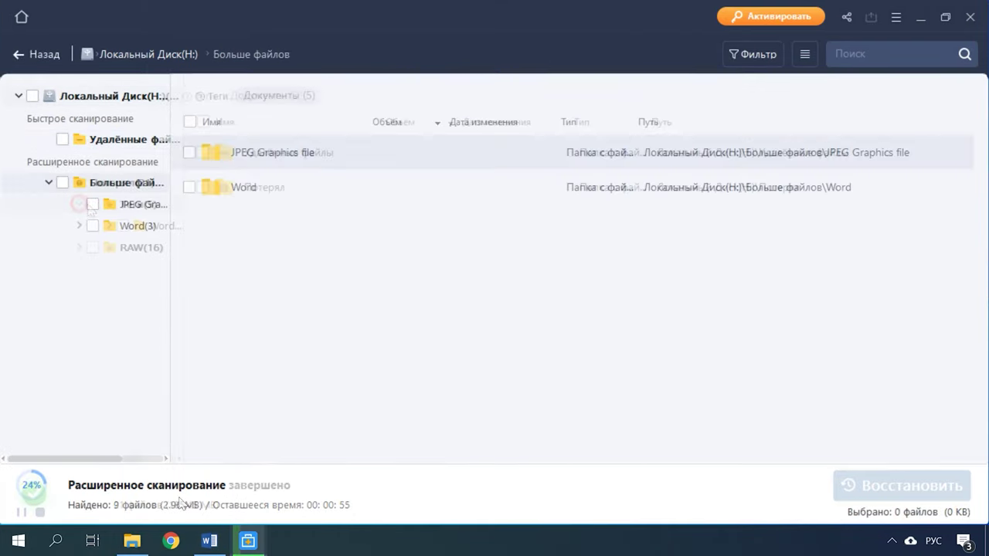
Look through the found Word documents in both subfolders of the Теги folder.
click(109, 225)
click(166, 252)
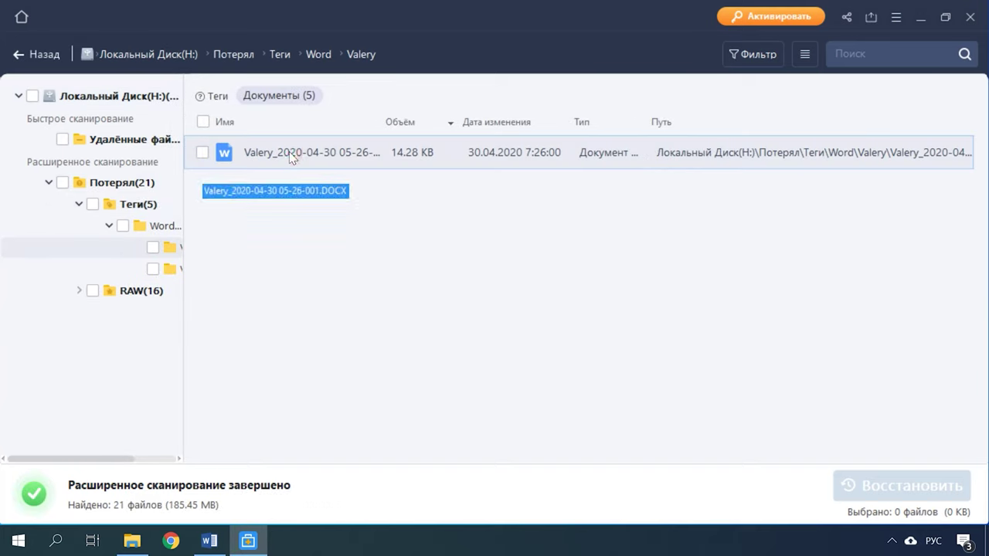
click(179, 269)
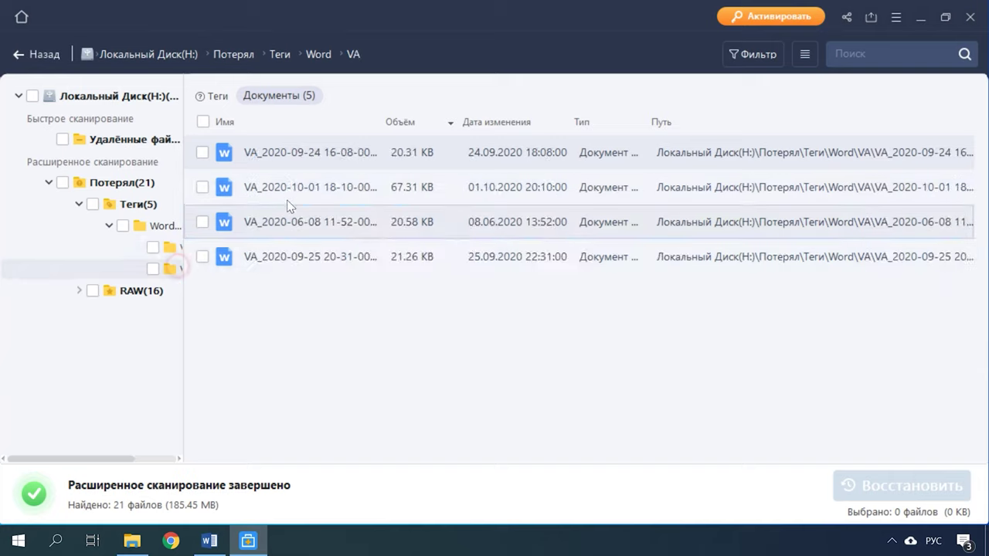
Expand the RAW folder, widen the folder tree and list the files in its MP4 and JPEG folders.
click(79, 291)
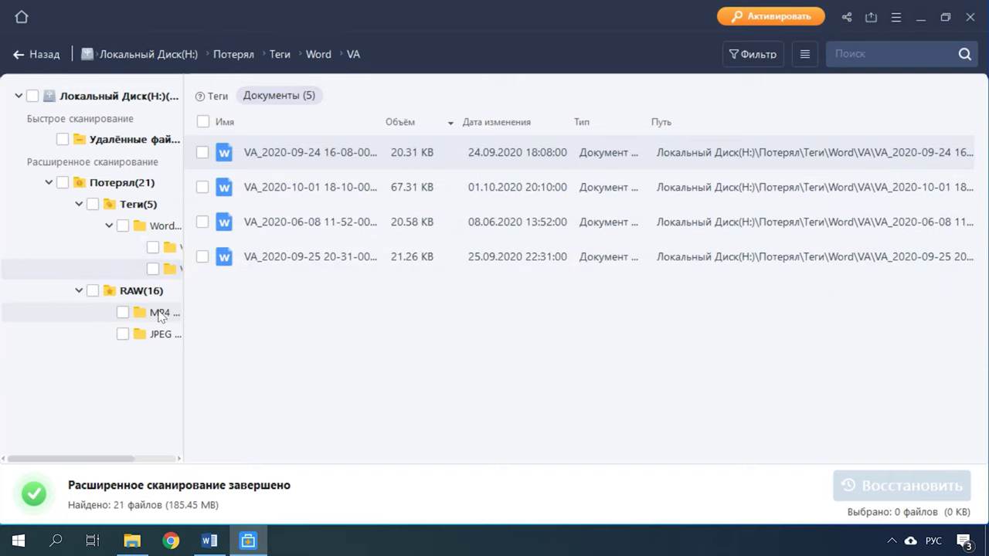
drag(185, 313, 224, 316)
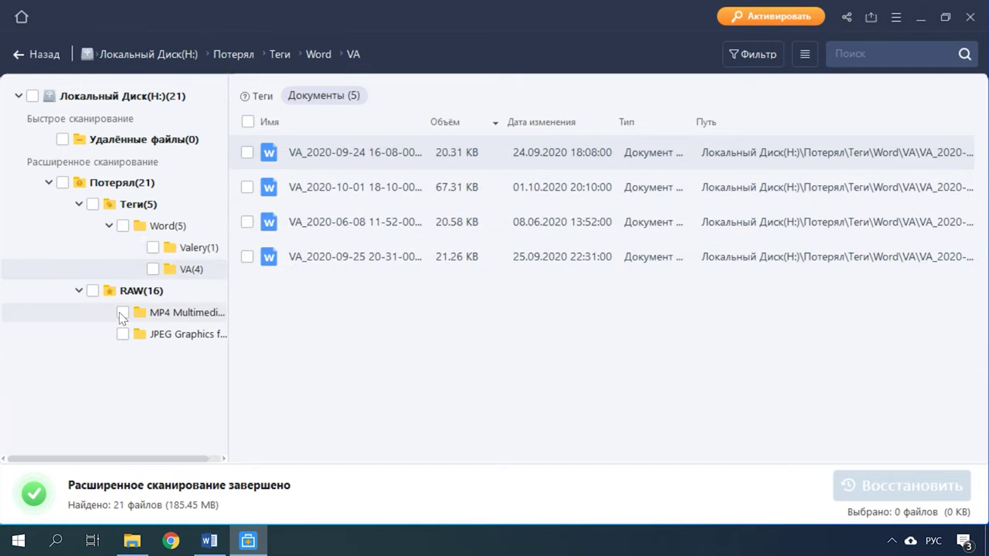
click(158, 313)
click(155, 335)
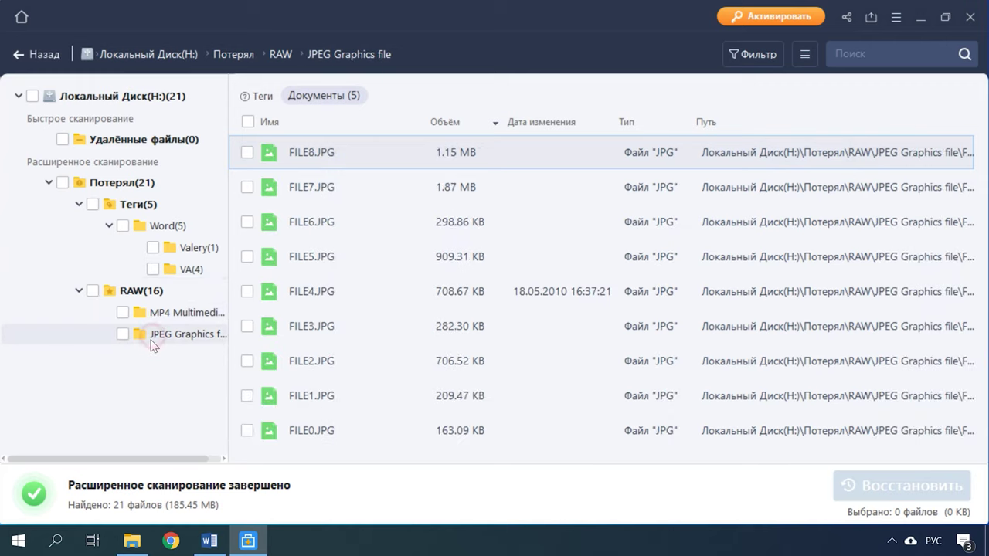
Switch the file list to large thumbnails and look over the JPEG and MP4 files.
click(805, 54)
click(780, 92)
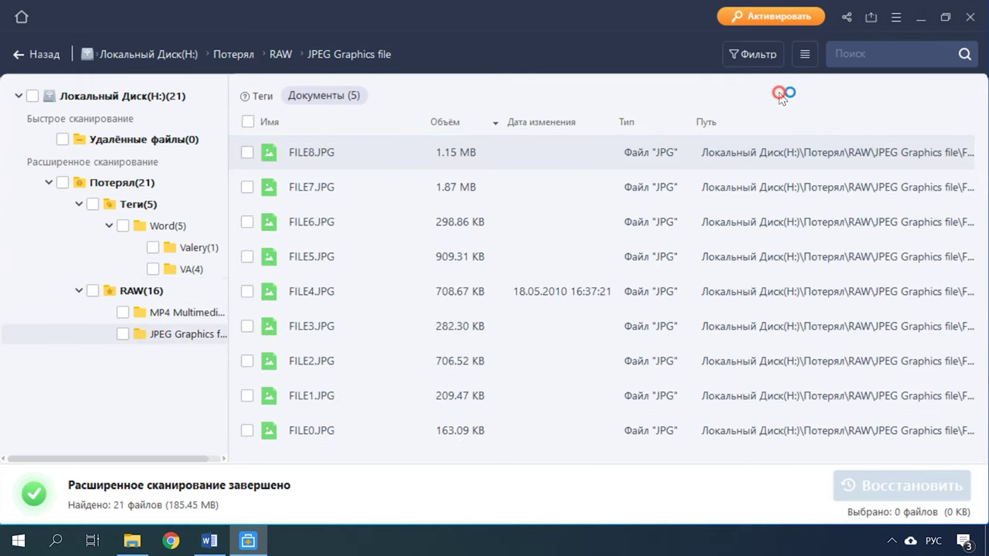
click(805, 54)
click(782, 113)
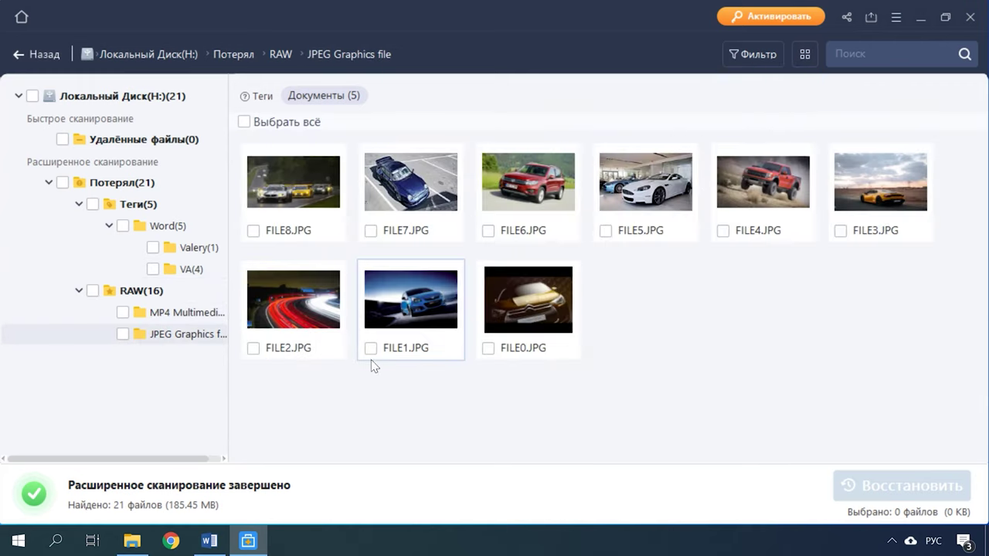
click(196, 315)
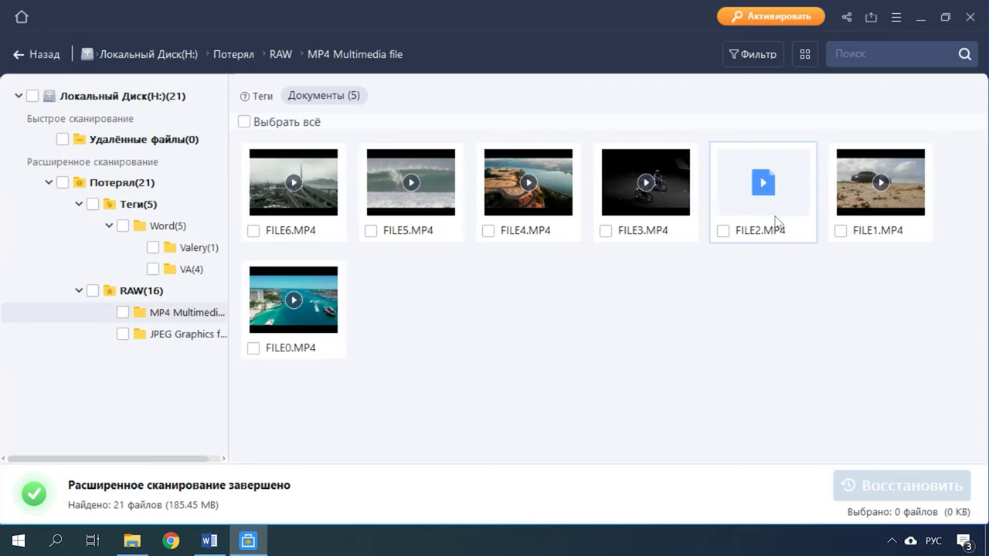
Preview the four documents in the Word folder's VA subfolder one after another.
click(163, 224)
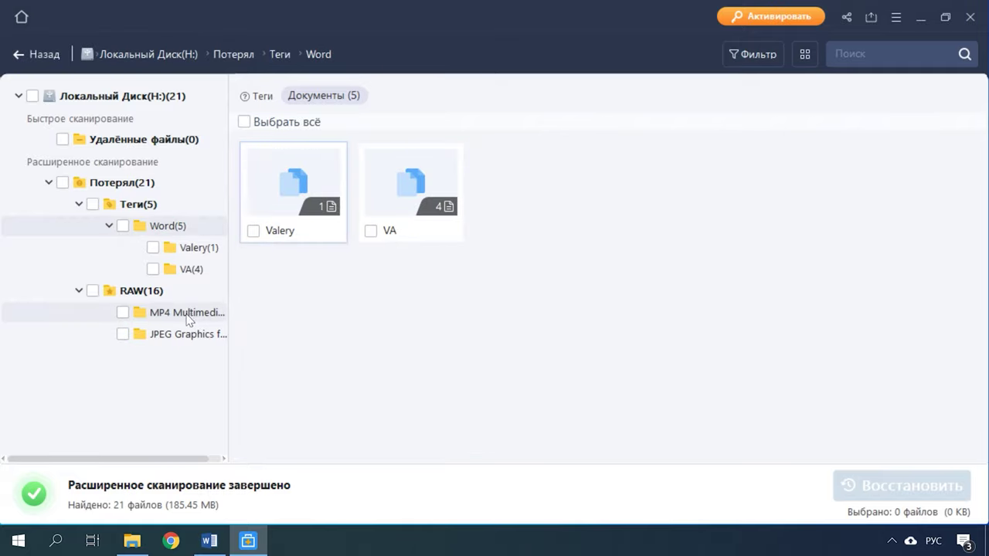
click(193, 270)
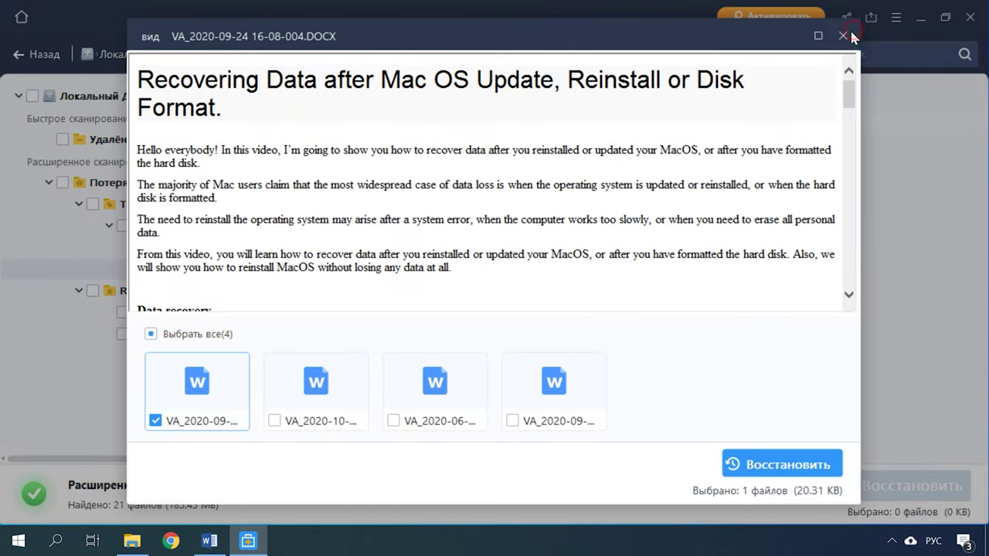
click(846, 37)
double_click(410, 209)
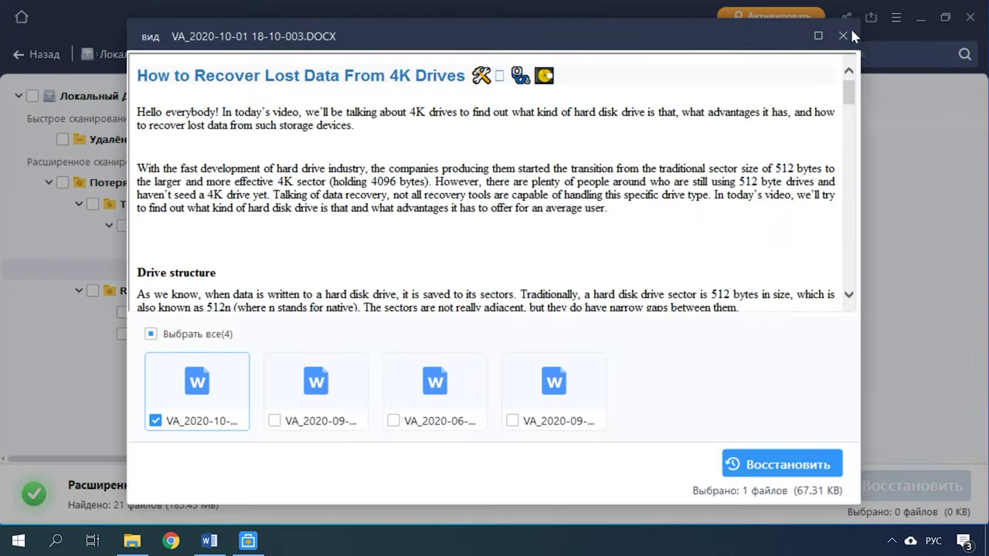
click(843, 35)
double_click(534, 193)
key(Escape)
double_click(645, 185)
key(Escape)
Preview FILE2.MP4 from the RAW folder's MP4 files and close the preview.
click(182, 315)
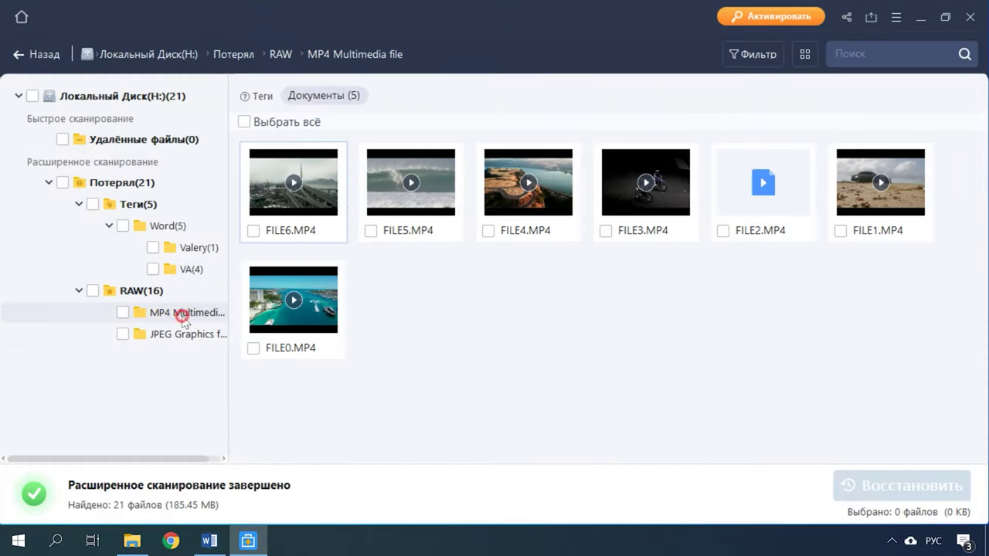
double_click(774, 214)
click(332, 411)
key(Escape)
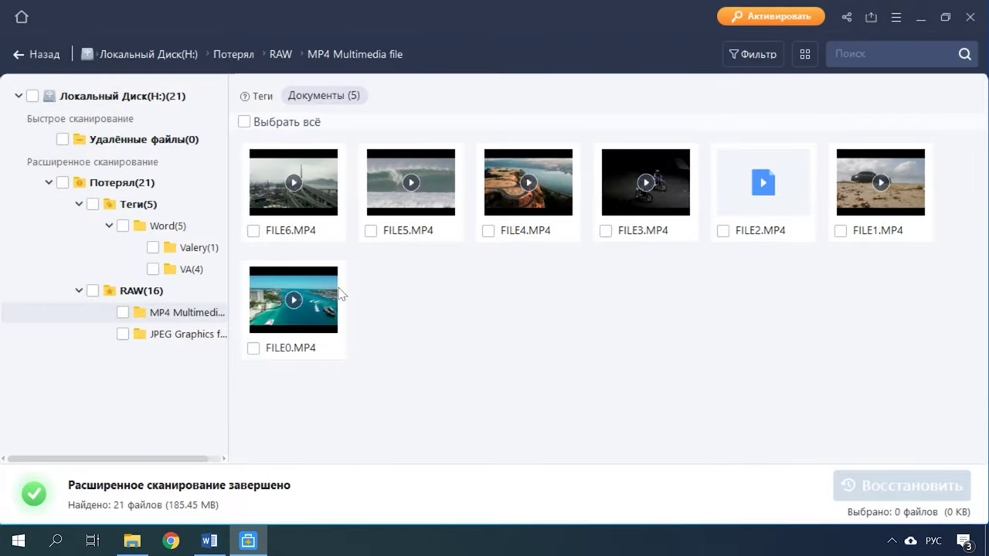
Review the thumbnails of the JPEG and MP4 folders again and return to the VA documents folder.
click(185, 335)
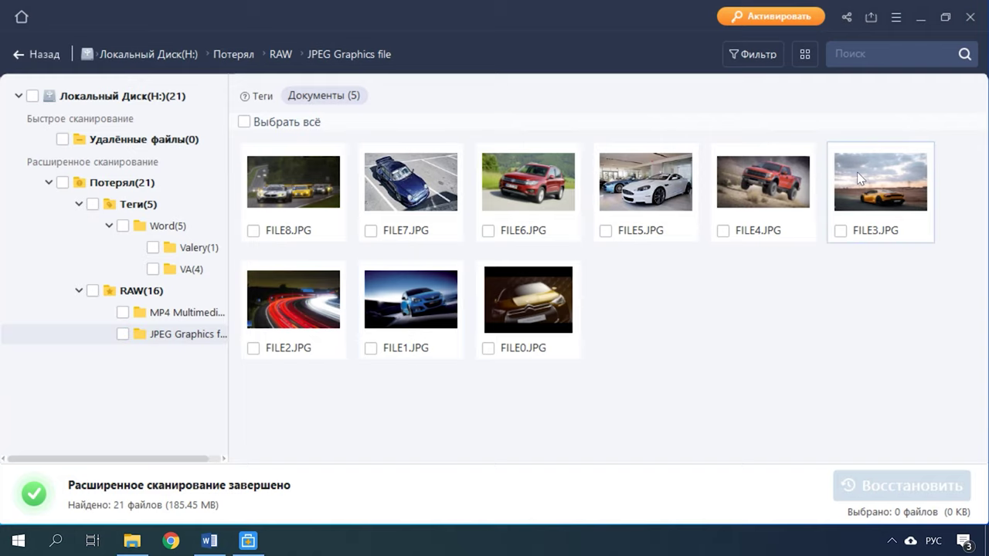
click(185, 312)
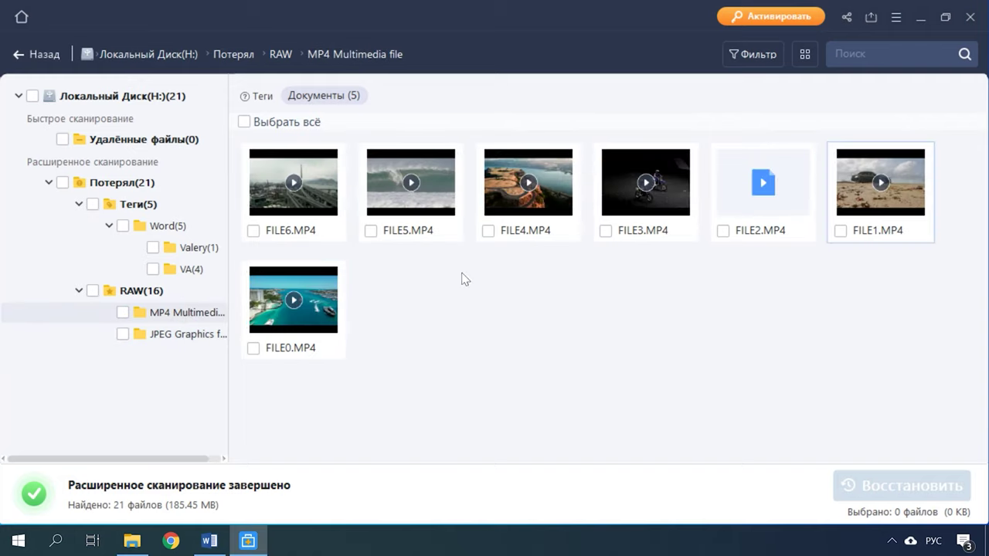
click(192, 269)
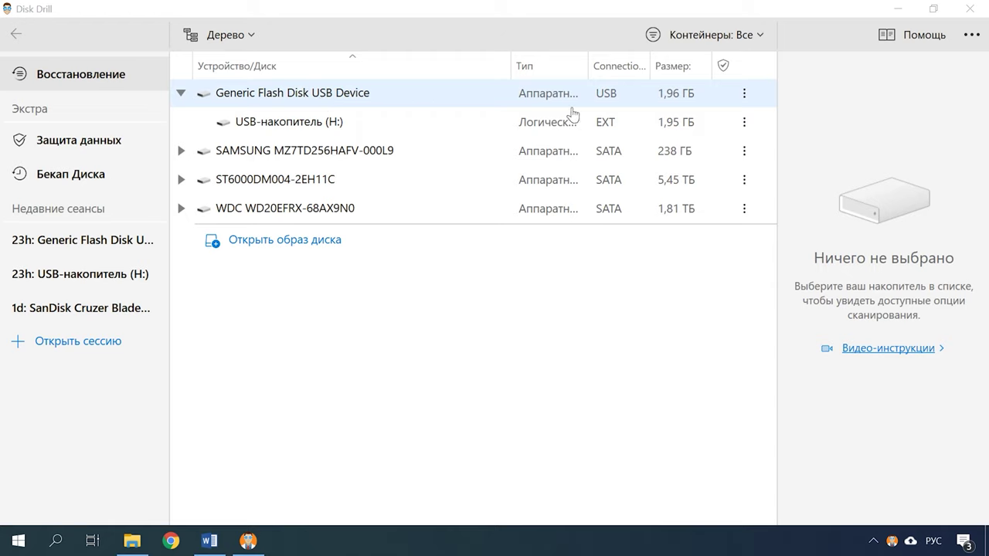
Switch to Disk Drill and scan the Generic Flash Disk USB Device with the Глубокий скан method, dismissing the completion notification.
click(627, 104)
click(955, 263)
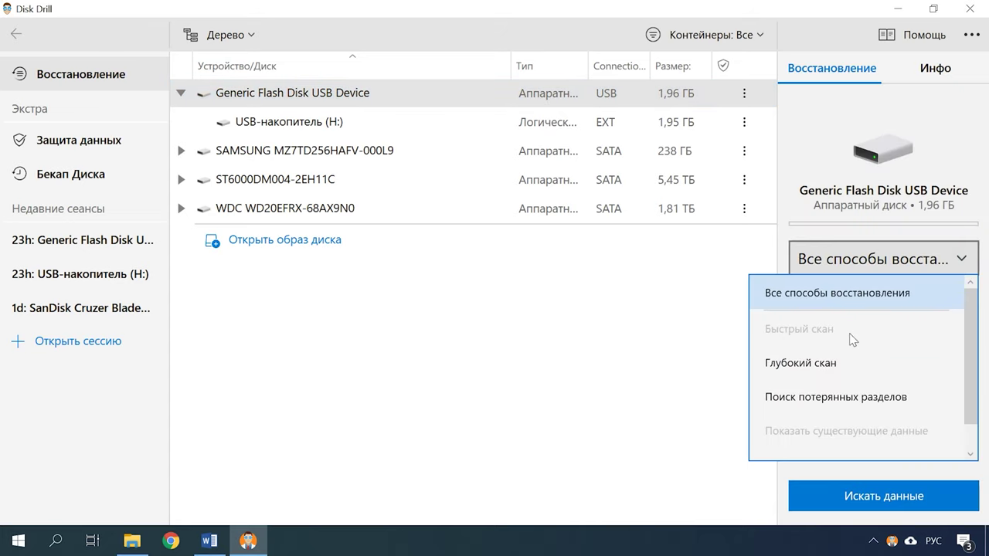
click(821, 375)
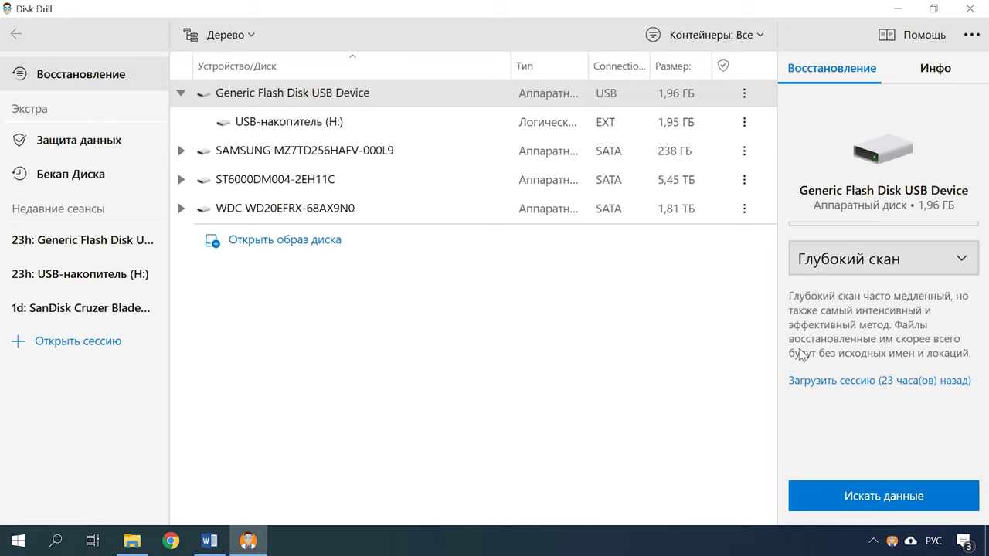
click(888, 501)
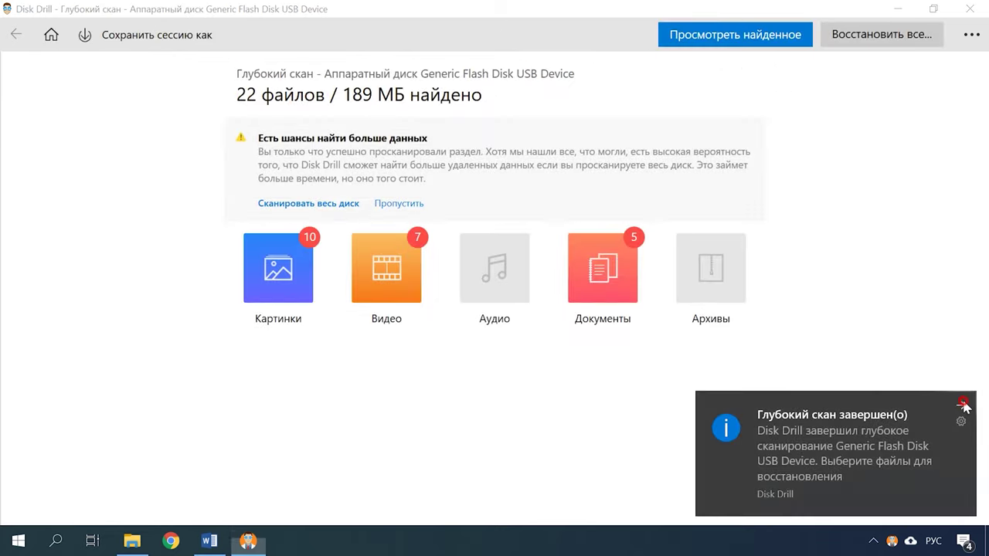
click(963, 405)
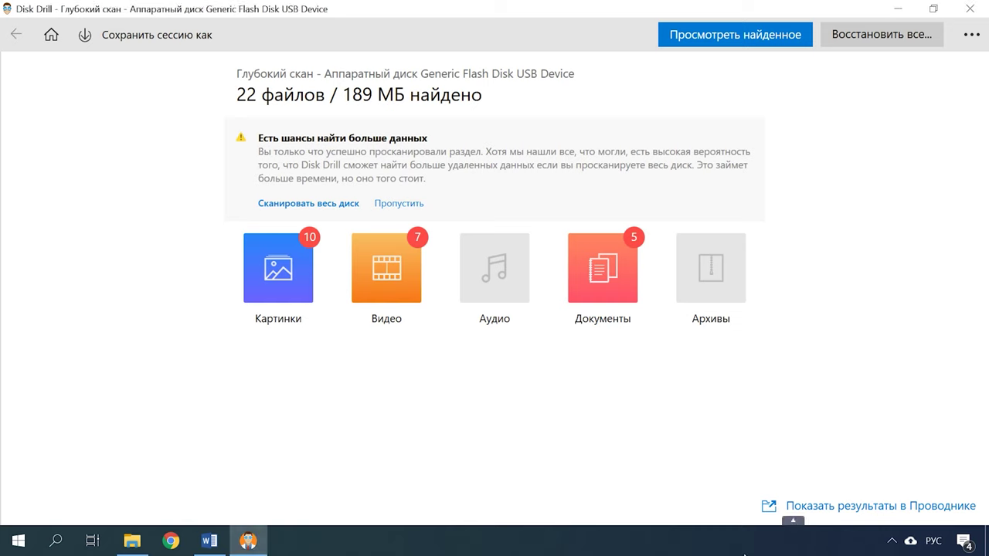
Open the found items and expand the Видео, Документы and Картинки folders down to their mp4, docx and jpg files.
click(732, 35)
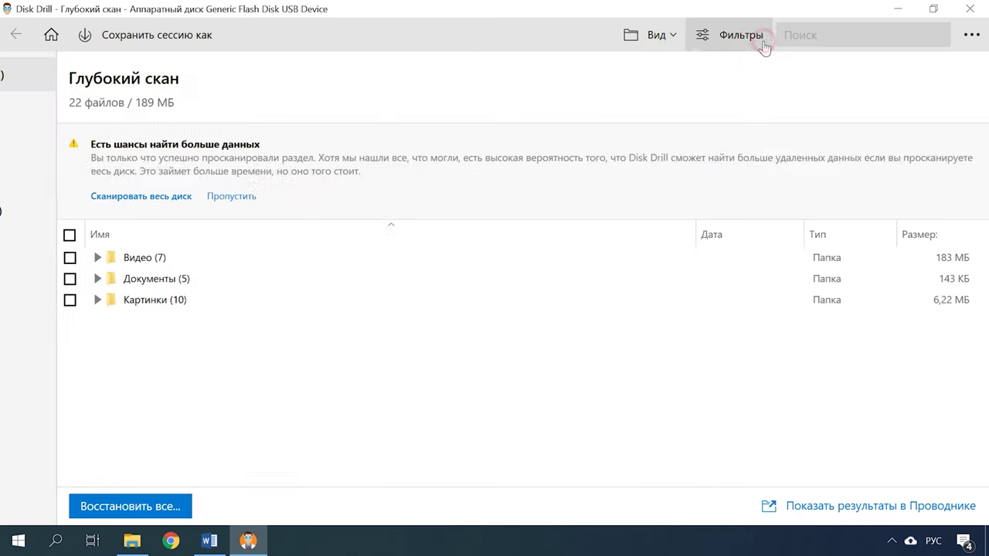
click(211, 258)
click(219, 278)
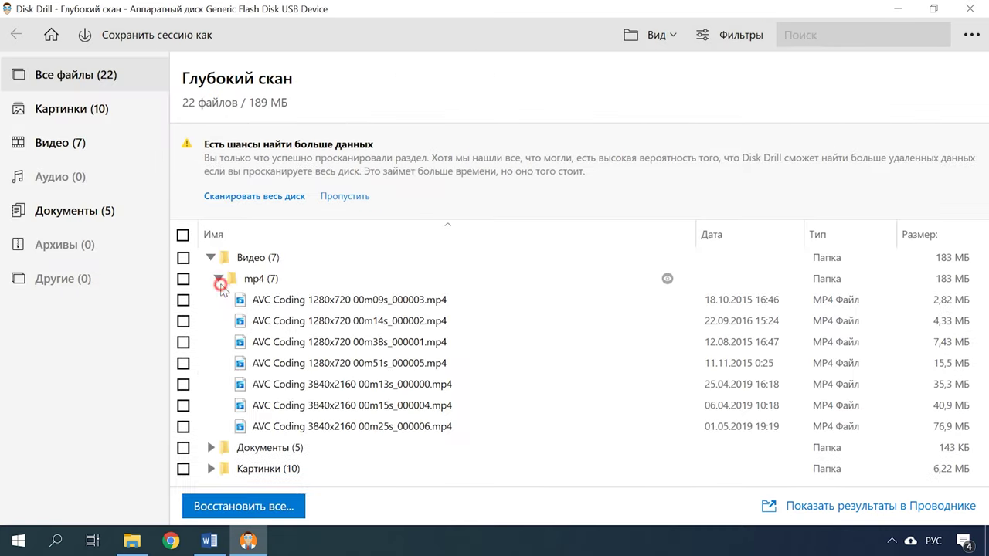
click(212, 448)
click(211, 451)
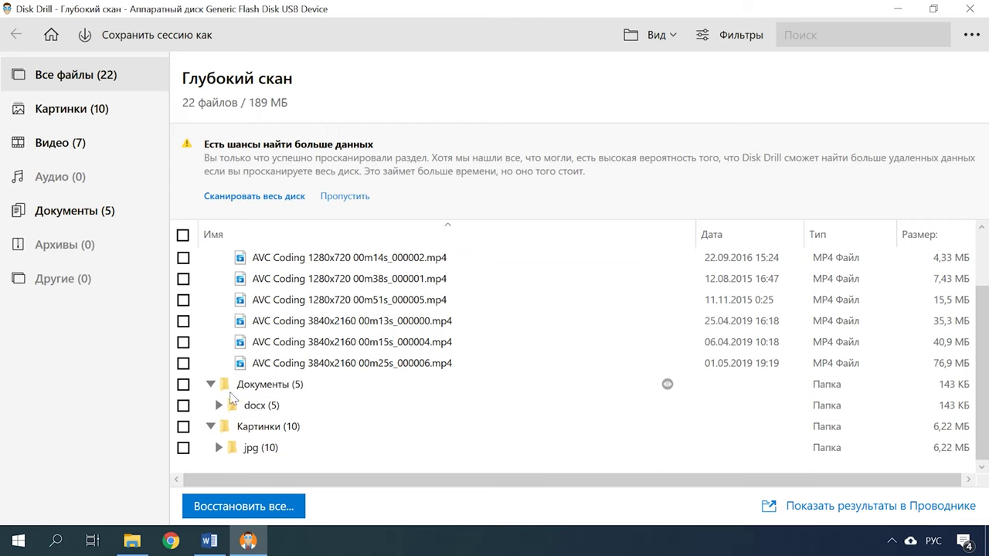
click(218, 407)
click(219, 448)
scroll(298, 428, down, 3)
scroll(298, 429, up, 6)
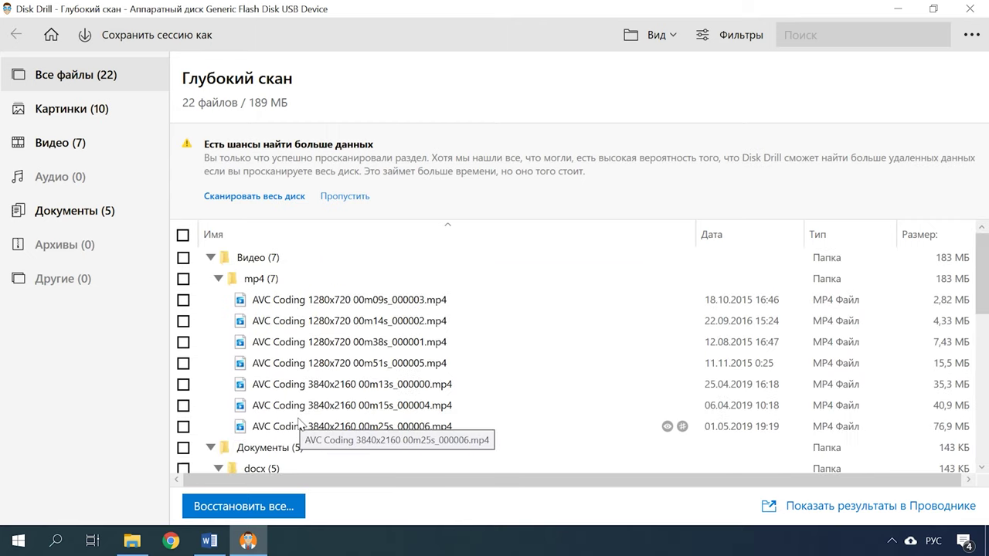
Preview the jpg files of the Картинки folder one after another down to file 1920x1280_000002.jpg.
click(331, 301)
scroll(331, 348, down, 3)
double_click(414, 340)
key(Down)
key(Down)
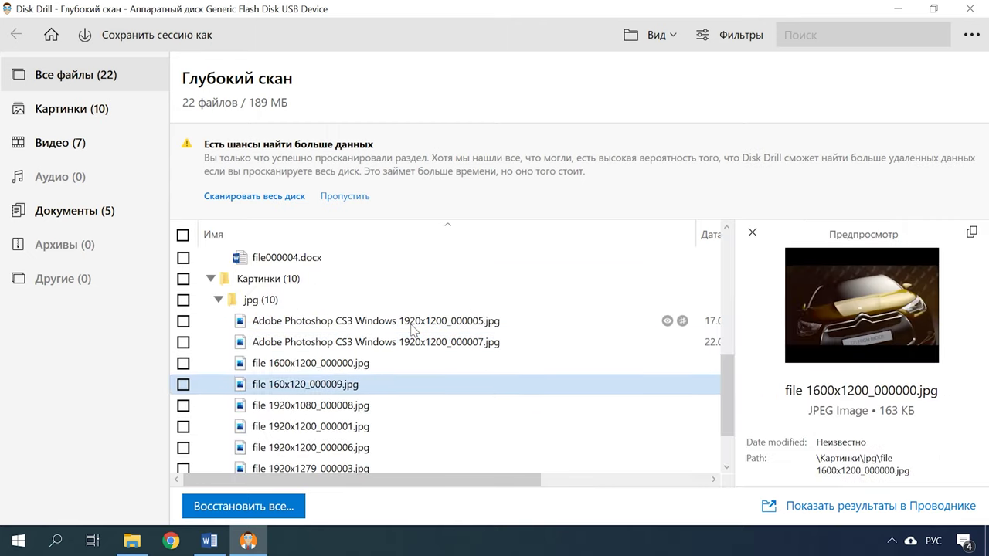
key(Down)
key(Down)
key(Down)
key(Down)
key(Down)
key(Down)
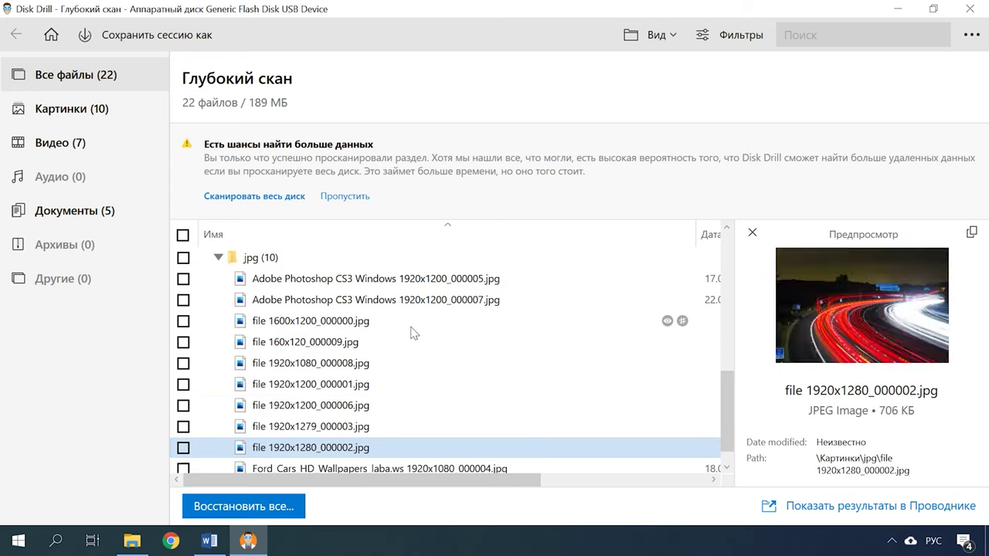
Preview the AVC Coding videos in the mp4 folder one after another, from 1280x720 00m09s_000003.mp4 to 3840x2160 00m25s_000006.mp4.
scroll(406, 334, up, 5)
click(348, 299)
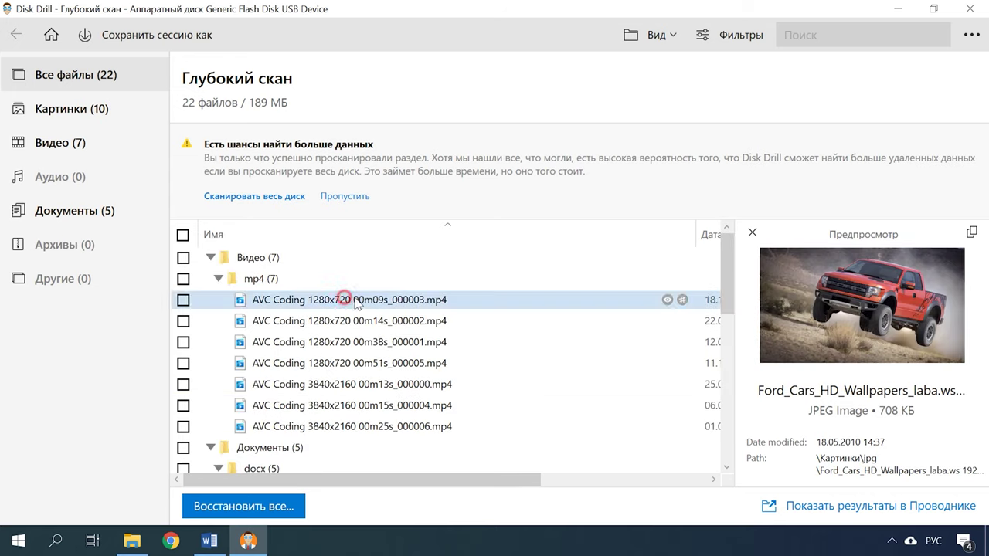
click(444, 324)
key(Down)
key(Down)
key(Down)
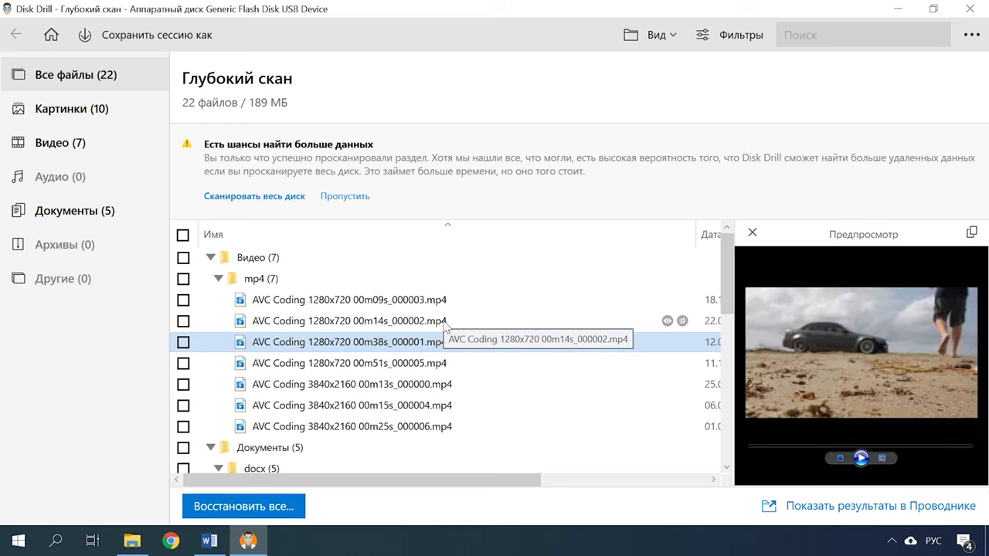
key(Down)
key(Down)
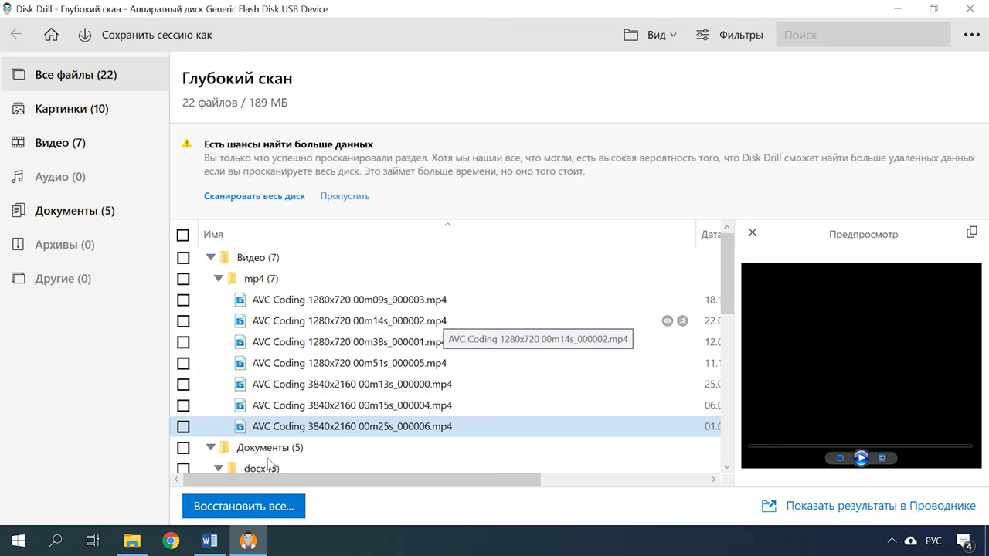
Preview the Word documents in the docx folder one by one, from file000000.docx to file000004.docx.
key(Down)
key(Down)
key(Down)
key(Down)
click(296, 361)
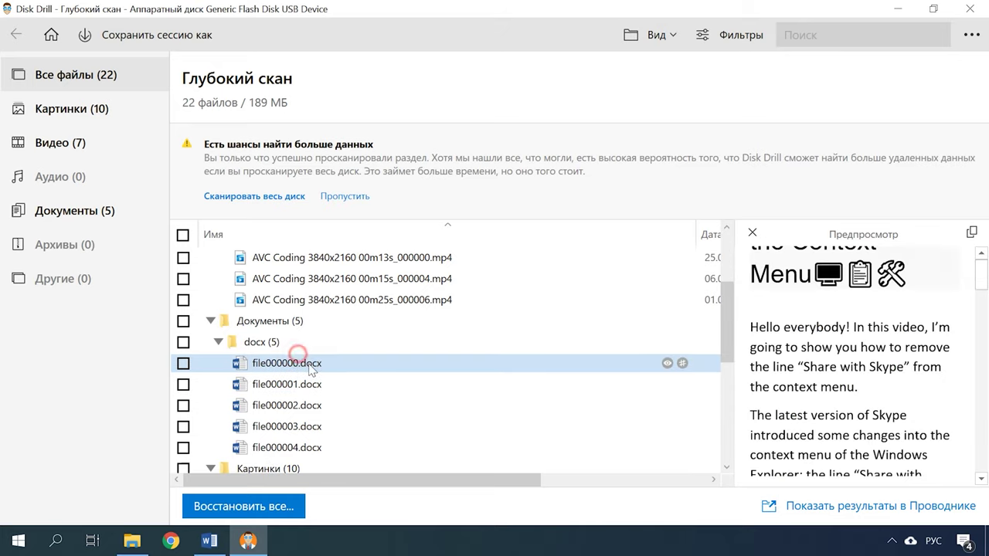
click(352, 386)
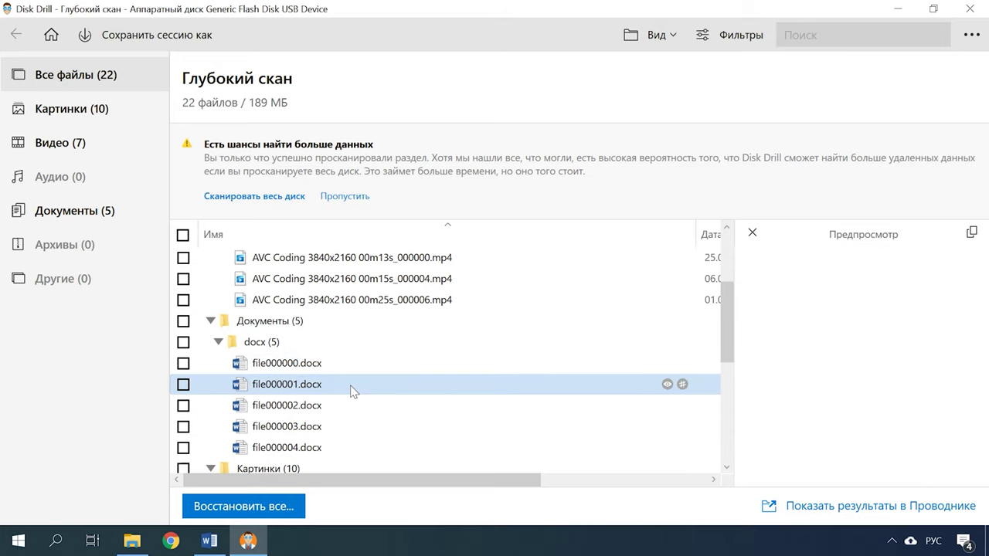
key(Down)
key(Down)
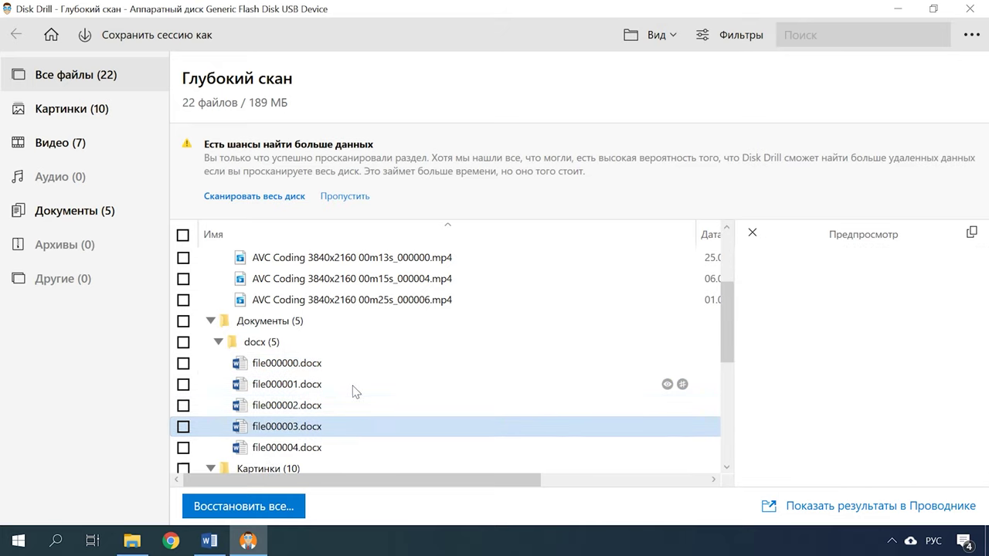
key(Down)
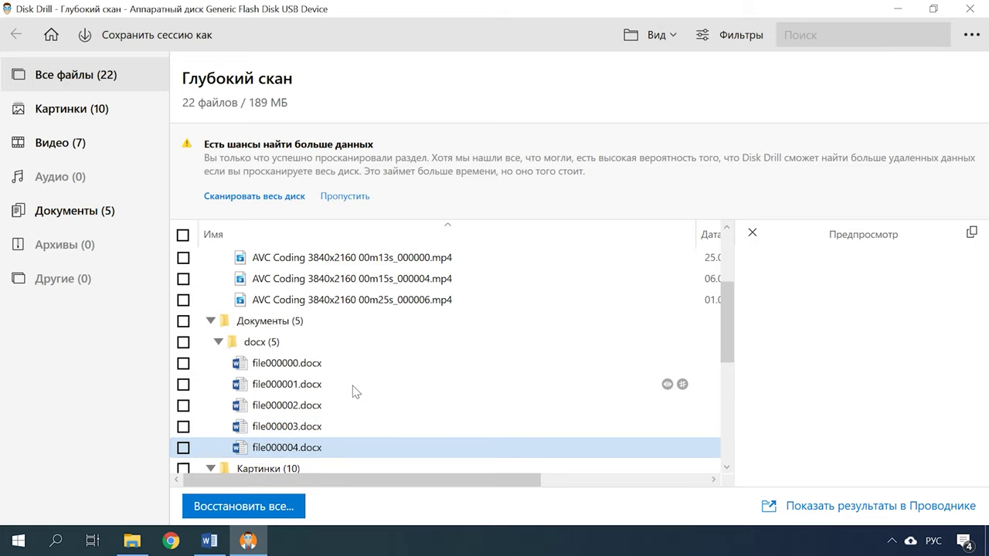
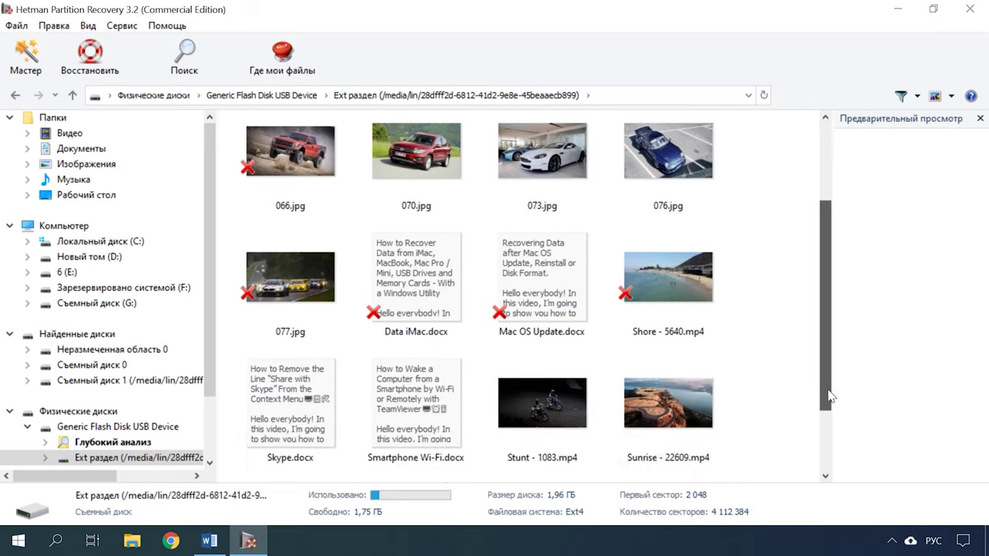
Switch to Hetman Partition Recovery and select Transport - 23232.mp4 and Surfer - 1306.mp4 in the flash drive's Ext partition.
click(410, 427)
key(Left)
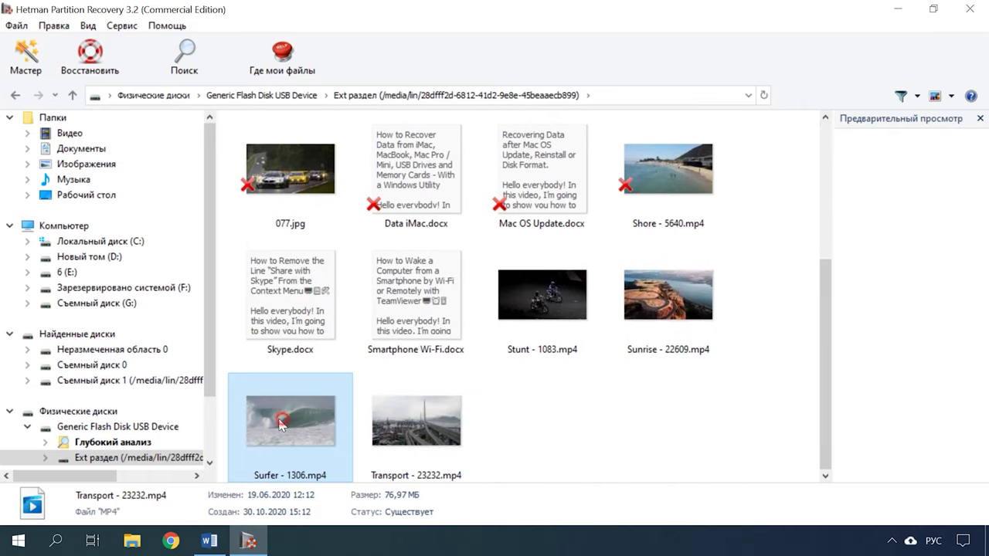
click(595, 347)
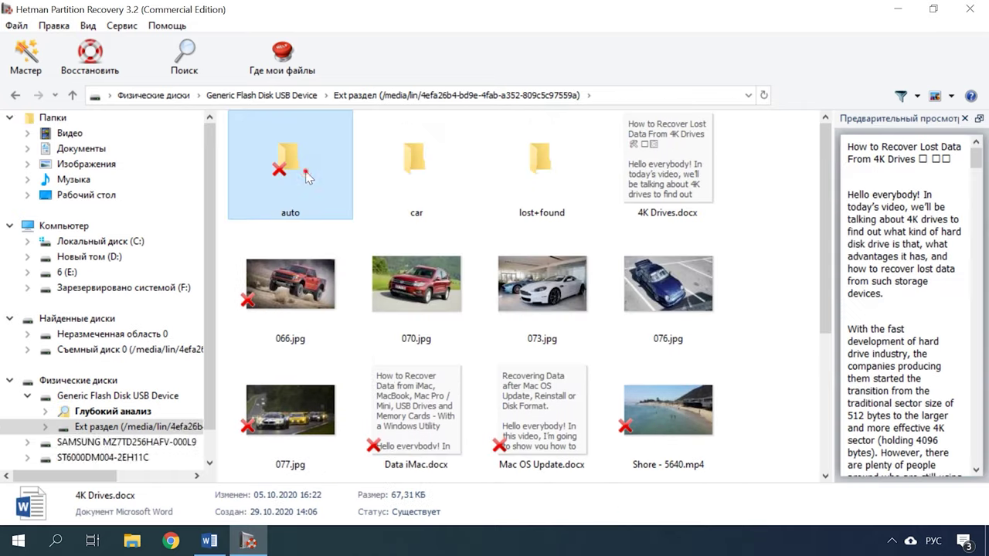
Open the deleted auto folder and its real subfolder, select Splash - 23011.mp4, and go back up to the partition root.
double_click(306, 176)
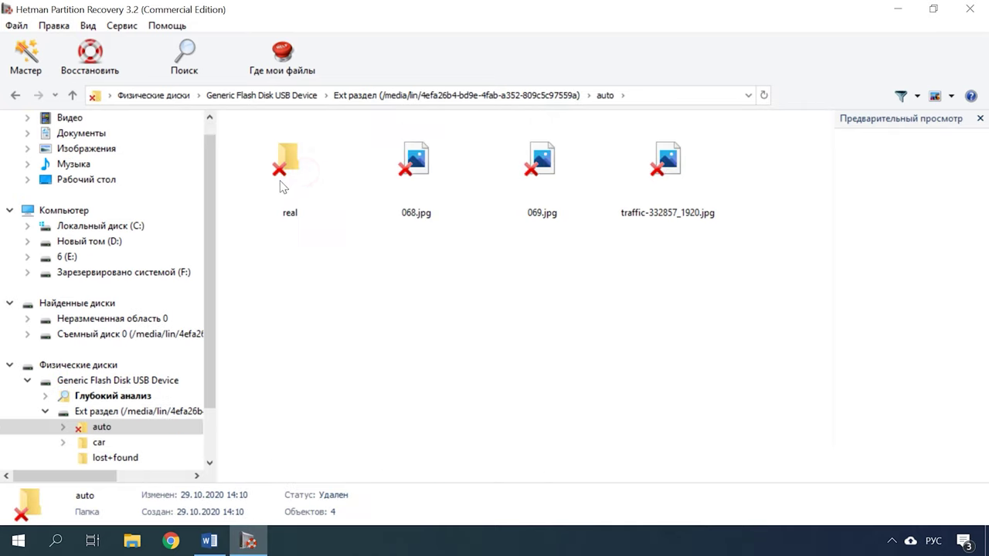
double_click(280, 180)
click(321, 168)
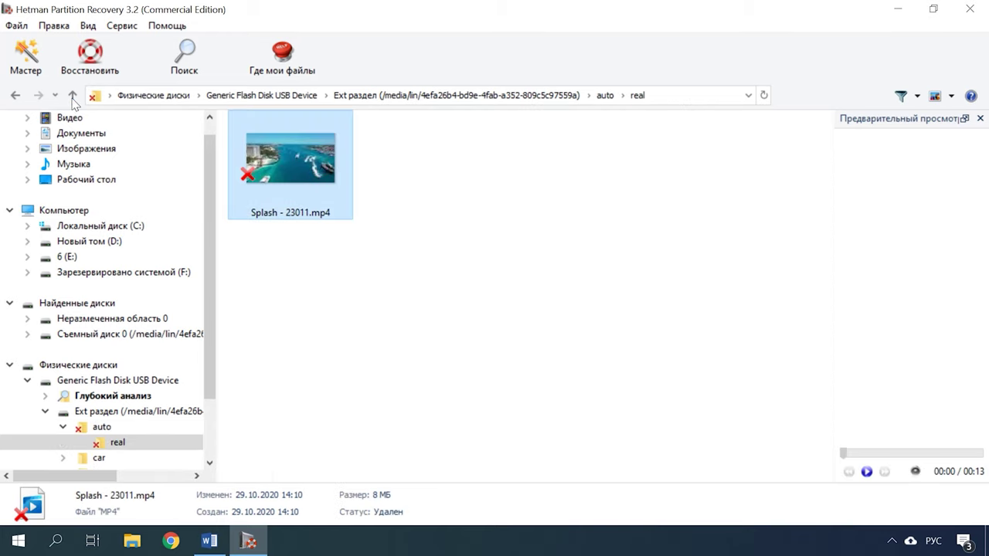
click(72, 96)
click(72, 95)
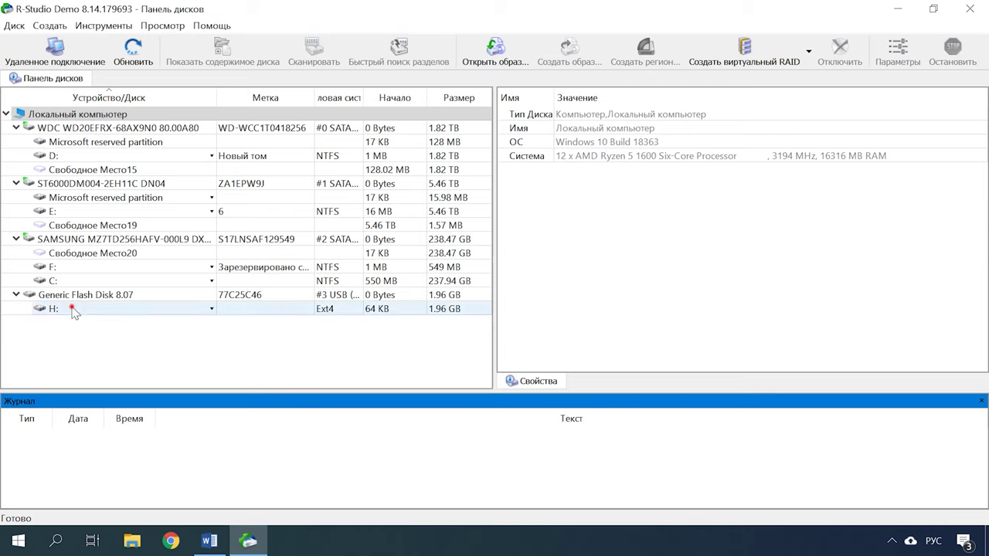
Switch to R-Studio and show the disk contents of the Ext4 volume H: on the Generic Flash Disk.
click(73, 310)
right_click(71, 310)
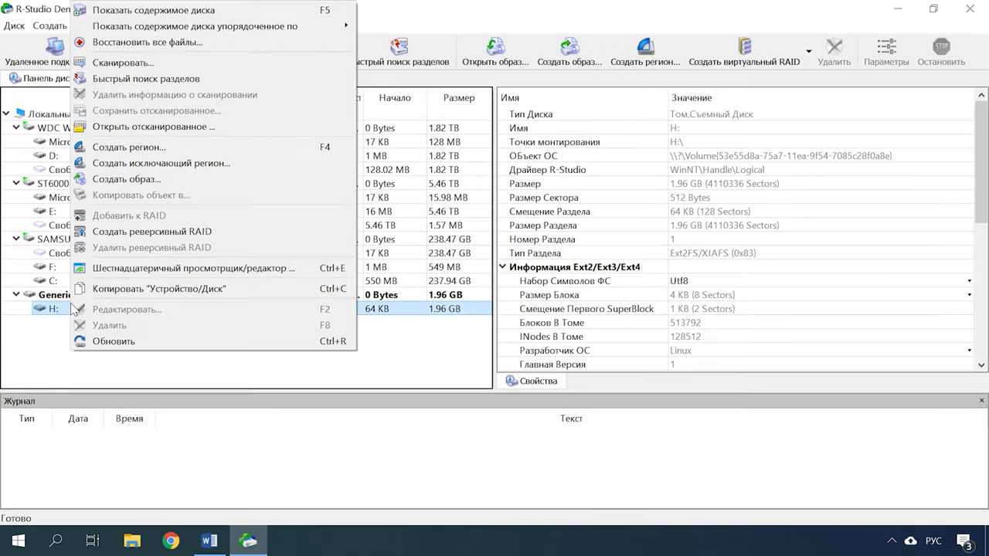
click(178, 11)
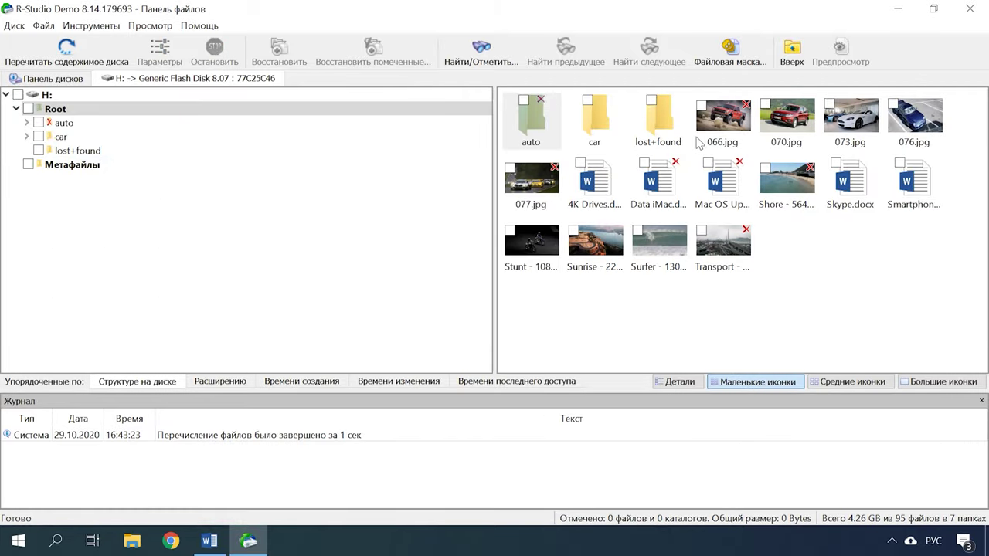
Open the deleted auto folder and its real subfolder to check Splash - 23011.mp4, and return to Root.
double_click(531, 120)
double_click(531, 120)
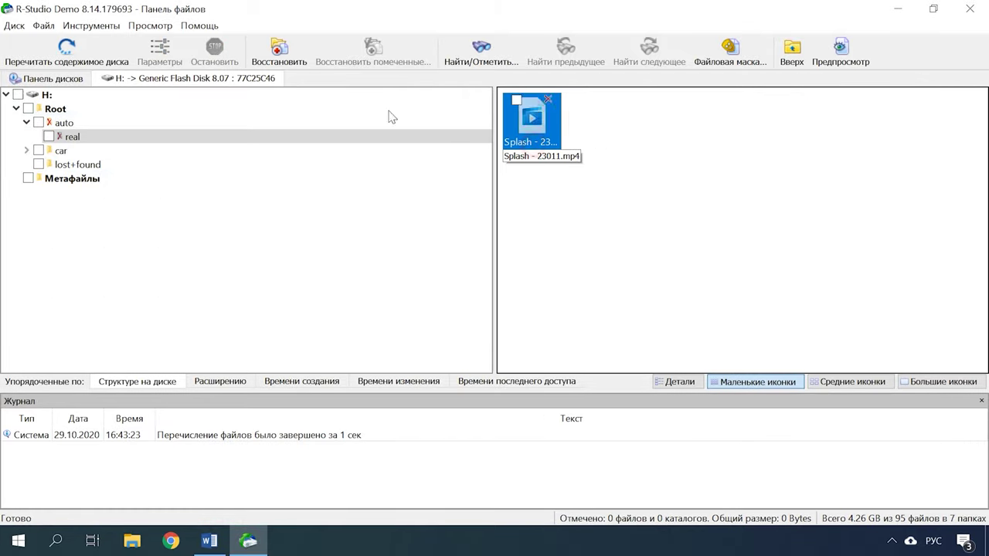
click(55, 109)
Try to preview the deleted Data iMac.docx from the H: volume's root and close the viewer.
click(669, 188)
double_click(668, 188)
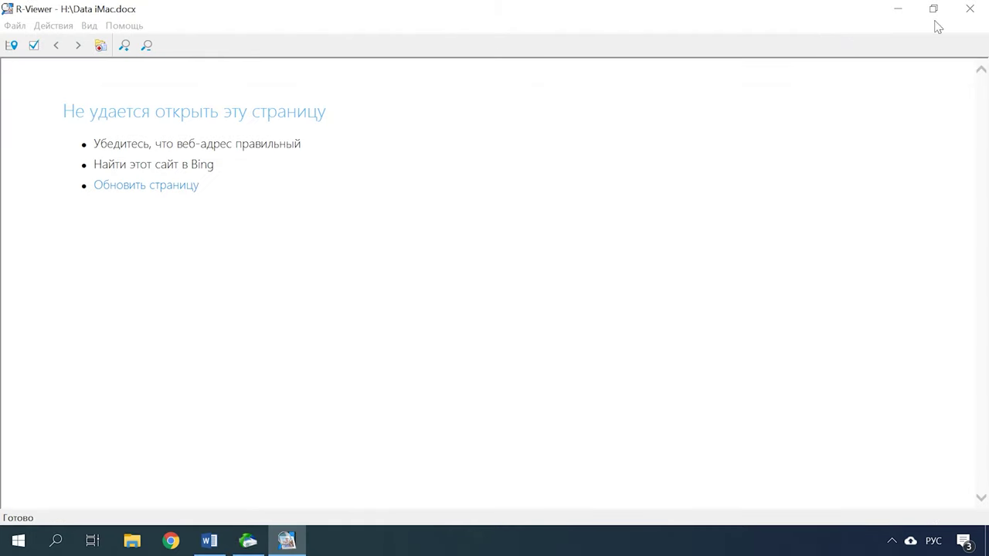
click(970, 10)
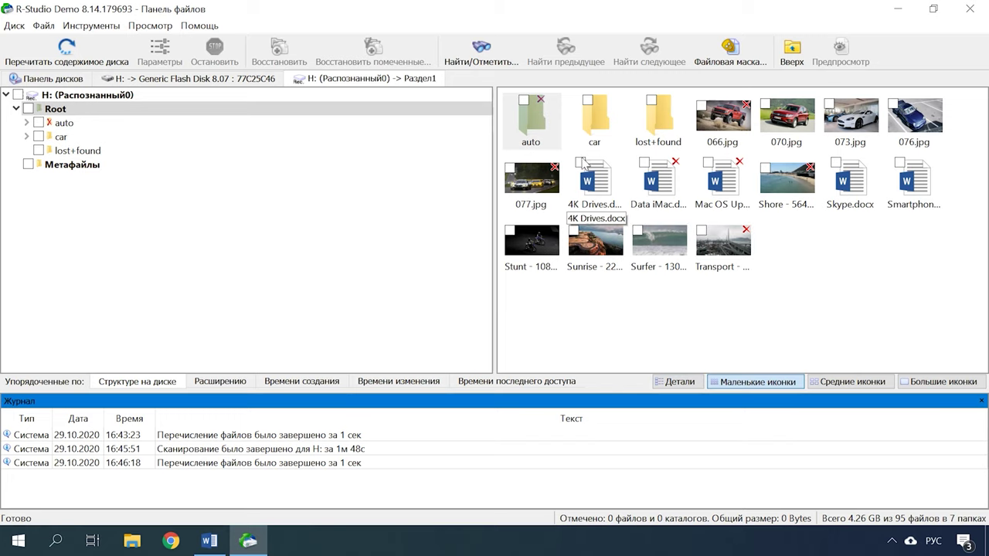
Try to preview the deleted Data iMac.docx and Mac OS Update.docx from the scanned H: (Распознанный0) partition.
double_click(654, 189)
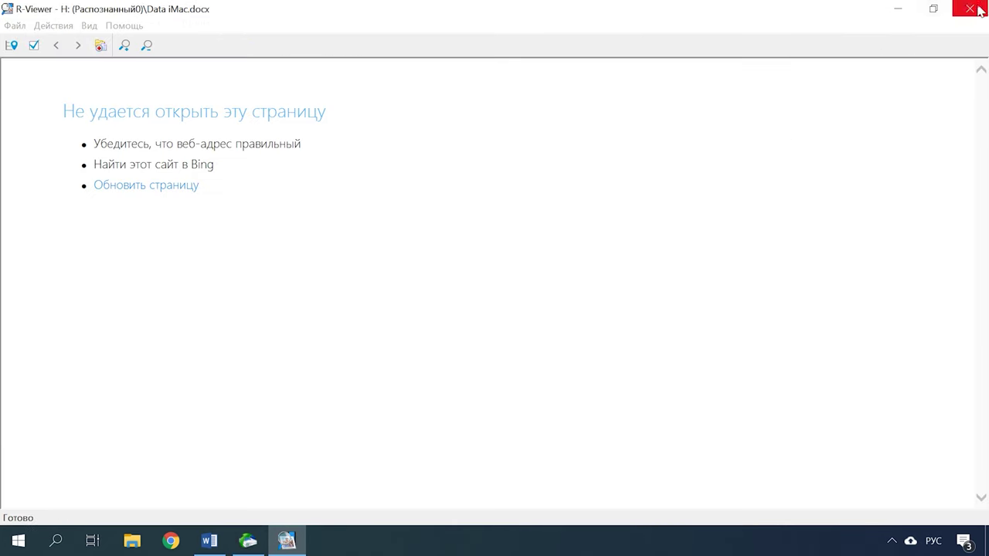
click(978, 9)
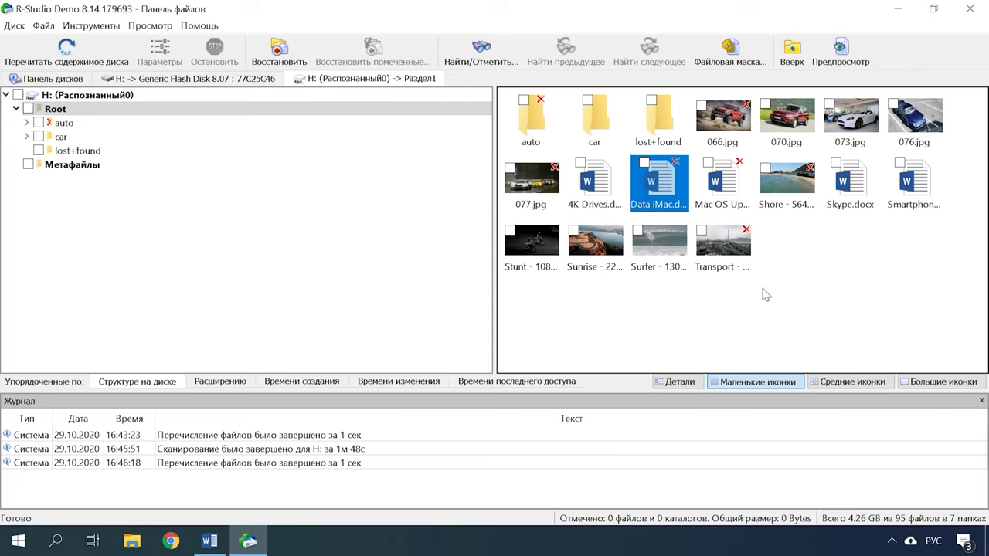
click(638, 548)
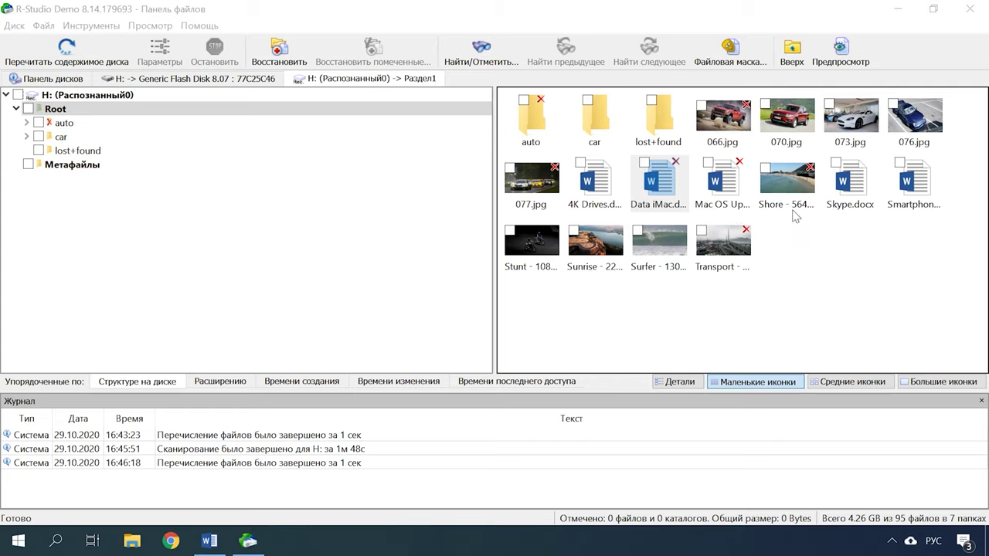
double_click(710, 179)
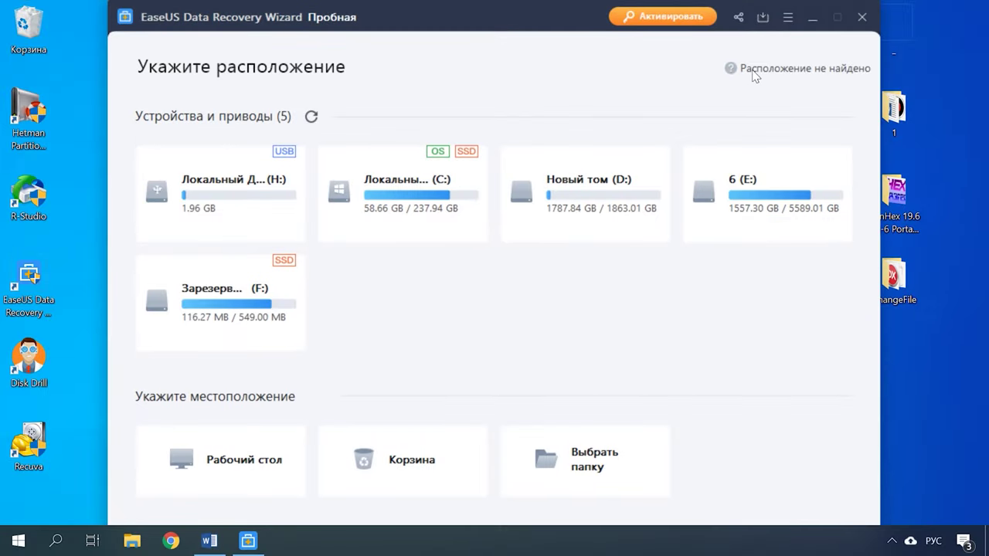
Switch to EaseUS Data Recovery Wizard, scan Локальный Диск (H:) on the Generic Flash Disk, and maximize the window.
click(765, 68)
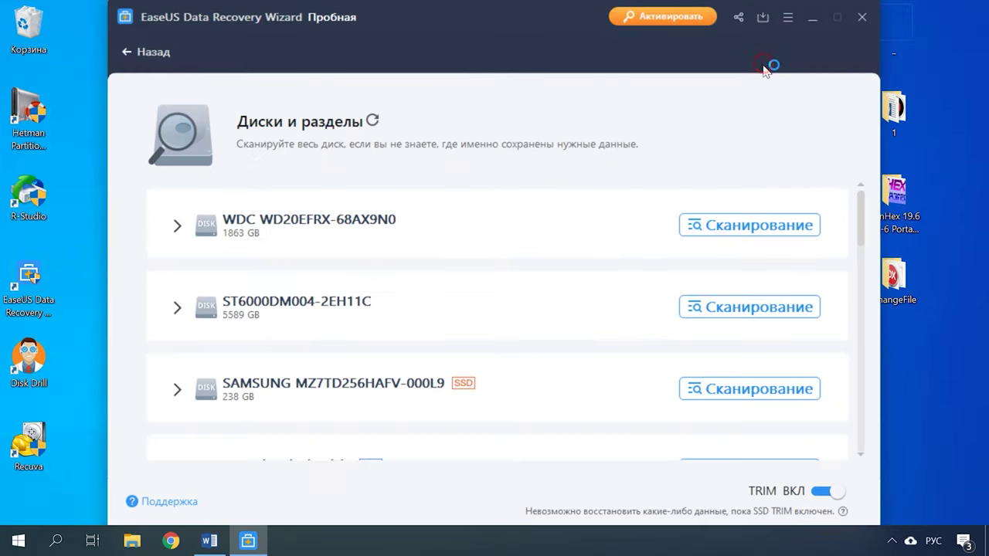
scroll(494, 345, down, 3)
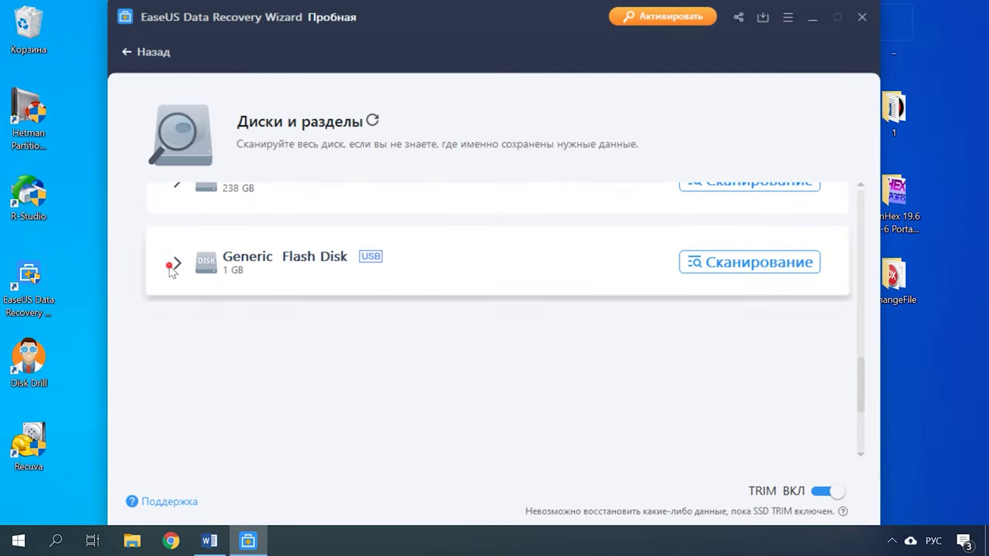
click(175, 264)
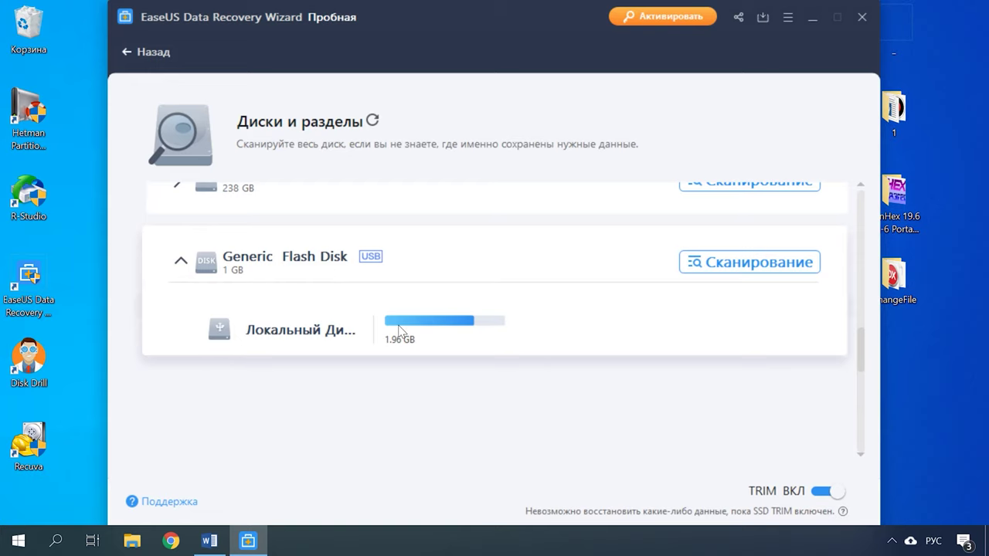
click(739, 338)
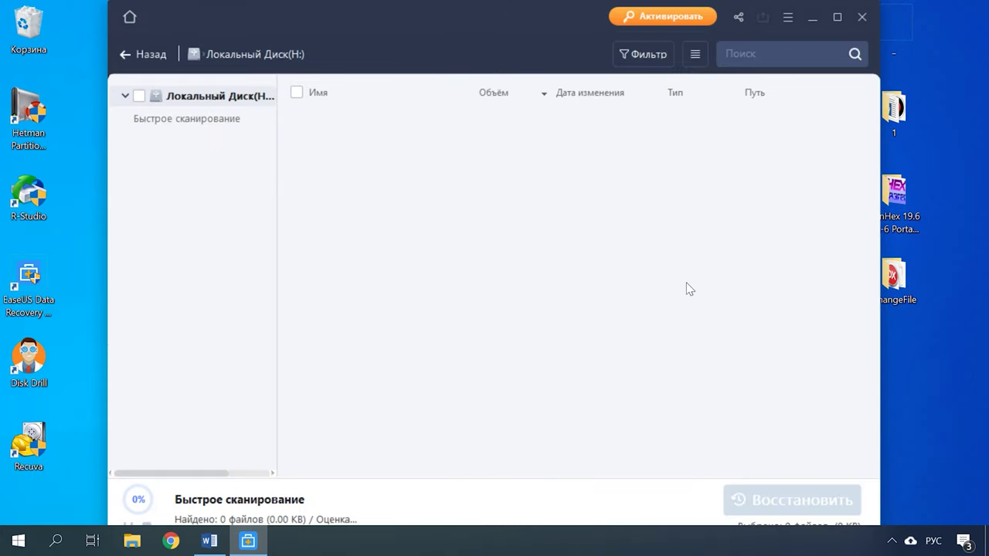
click(837, 16)
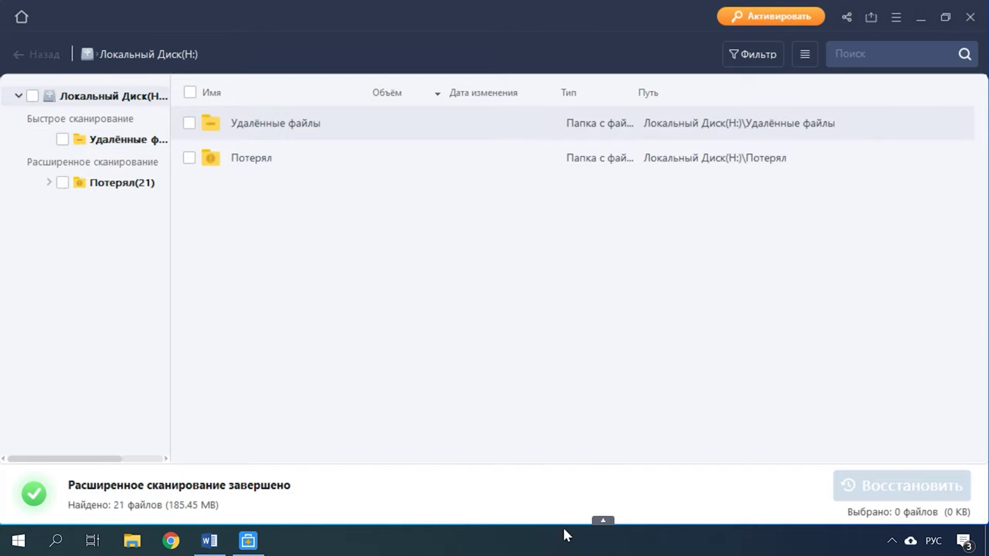
Expand the Потерял, Теги and Word folders, widen the folder tree, and show the first Word subfolder's document.
click(43, 186)
click(84, 209)
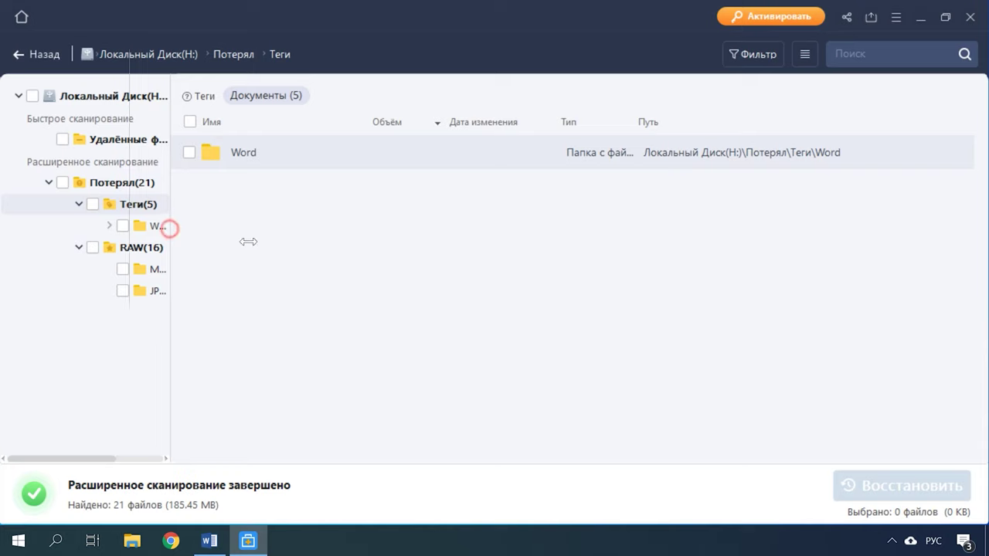
drag(248, 242, 302, 250)
click(135, 225)
click(109, 225)
click(153, 253)
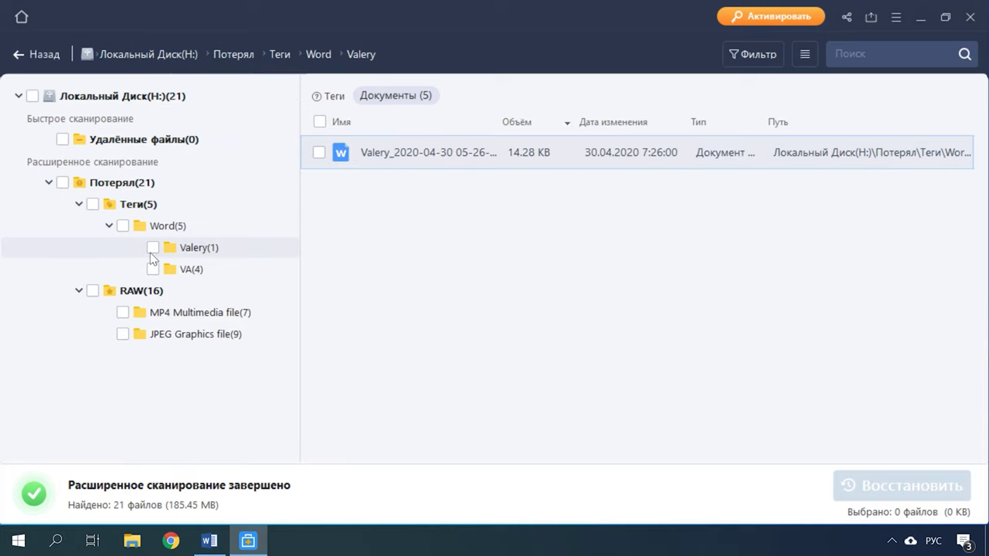
Open the VA documents folder, preview its first Word document, and close the preview.
click(188, 270)
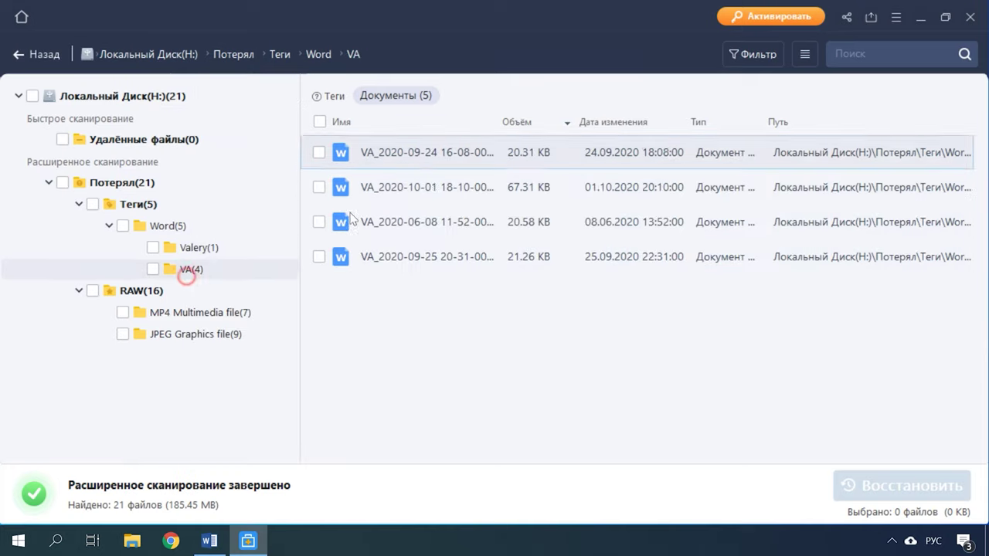
double_click(450, 154)
click(843, 36)
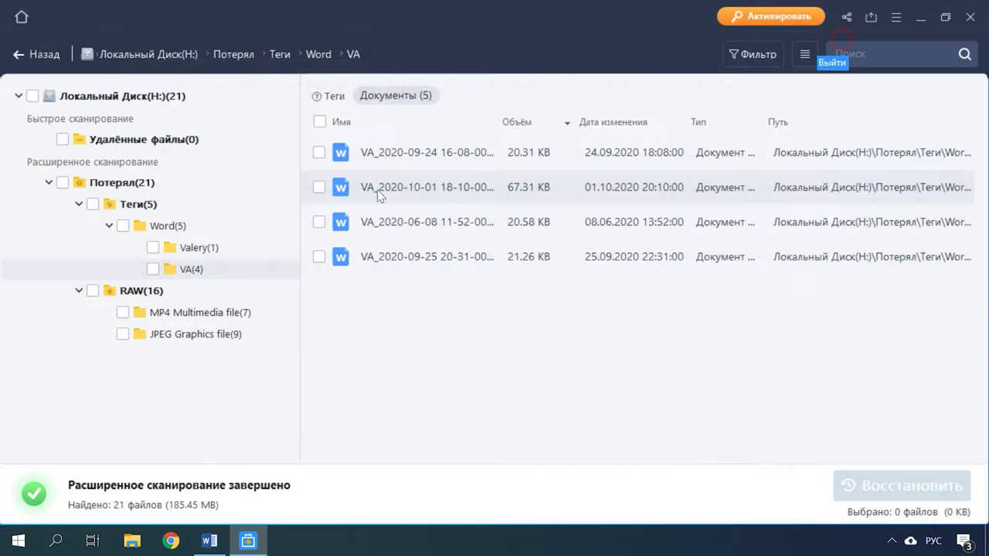
Mark the MP4 Multimedia file folder under RAW for recovery and display its files as thumbnails.
click(123, 312)
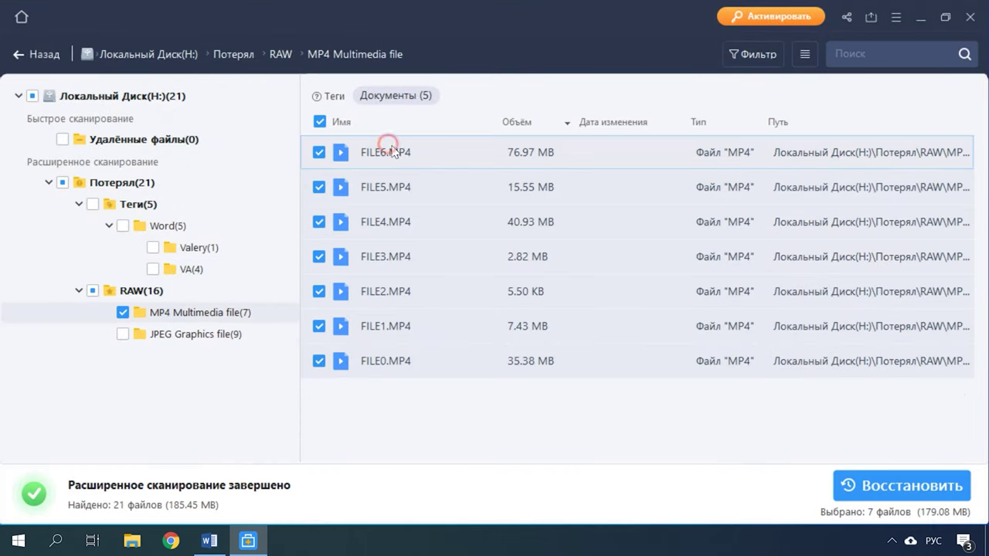
click(805, 56)
click(782, 116)
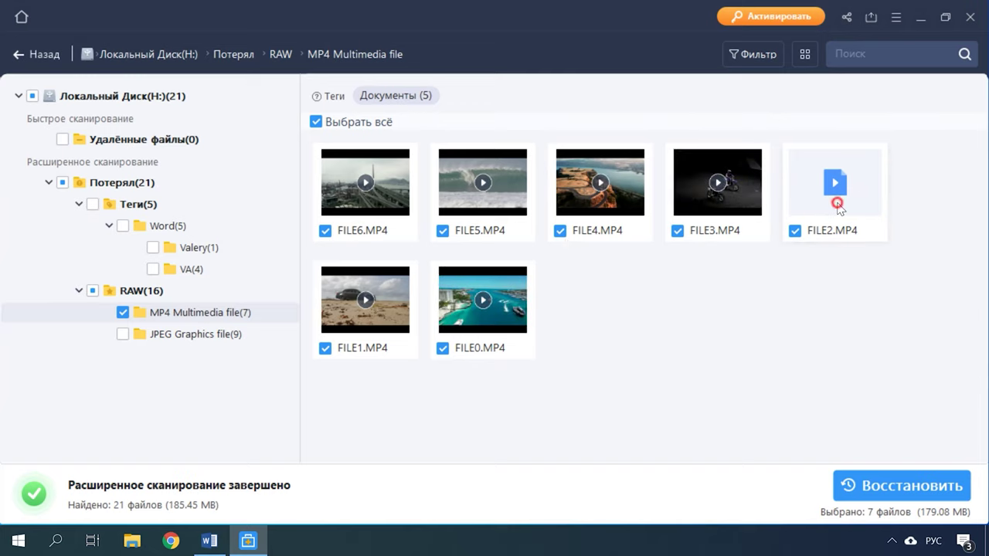
Play the preview of FILE2.MP4, close it, and open the JPEG Graphics file folder.
double_click(838, 206)
click(492, 176)
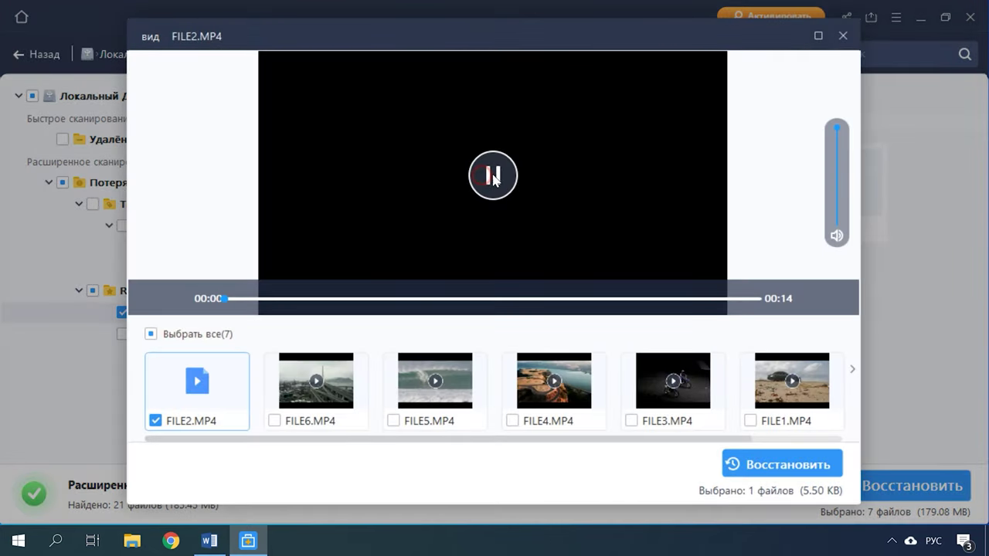
click(843, 35)
click(228, 334)
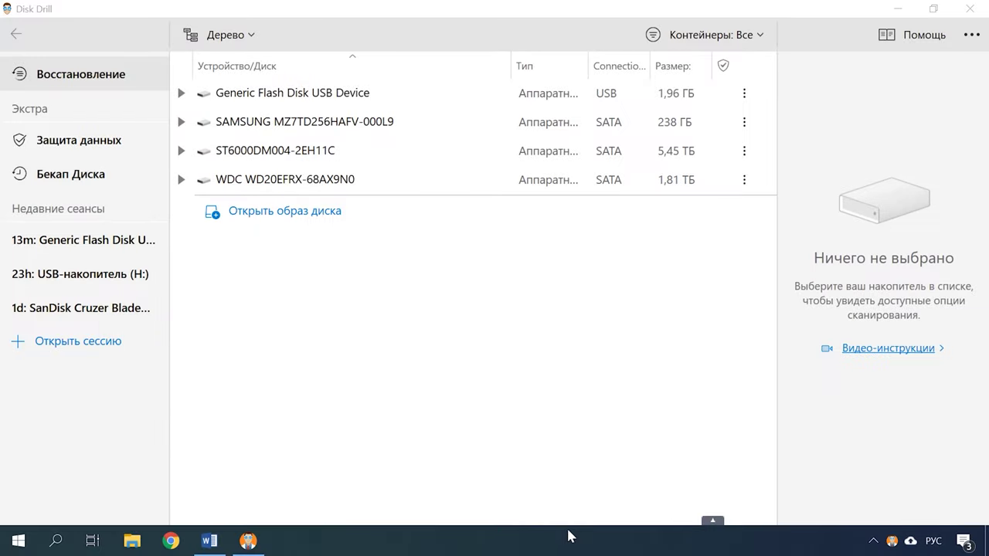
Switch to Disk Drill and scan the whole Generic Flash Disk USB Device with the Глубокий скан method.
click(182, 93)
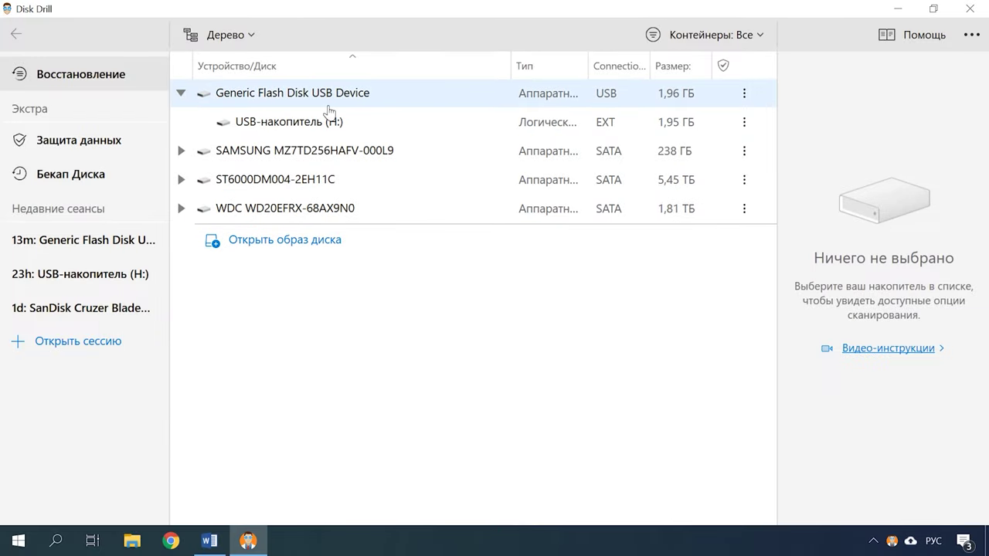
click(592, 121)
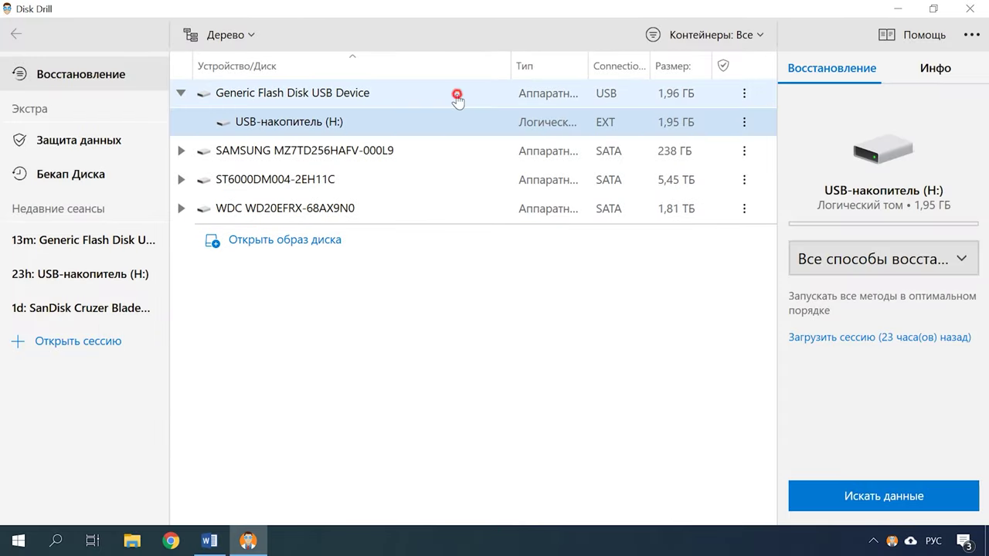
click(453, 93)
click(959, 263)
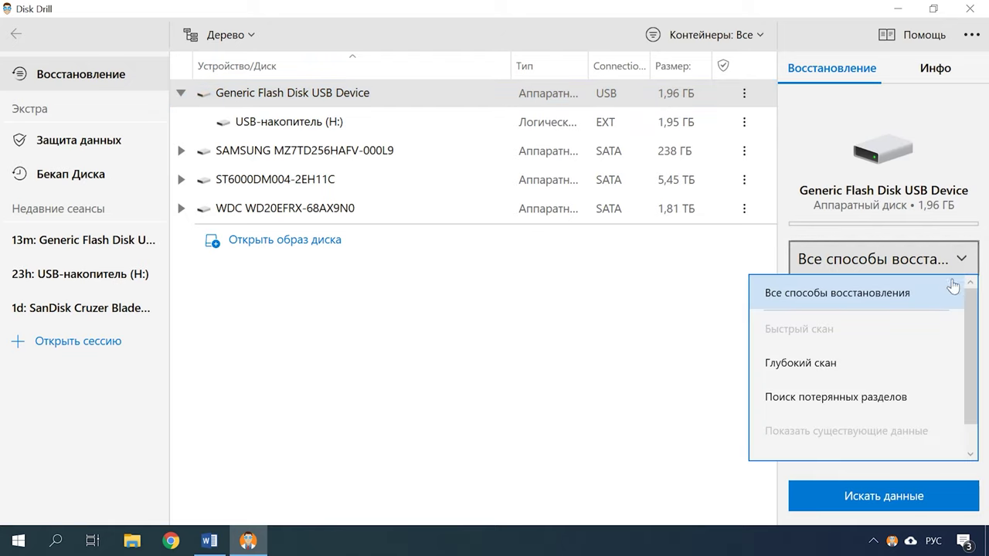
click(823, 371)
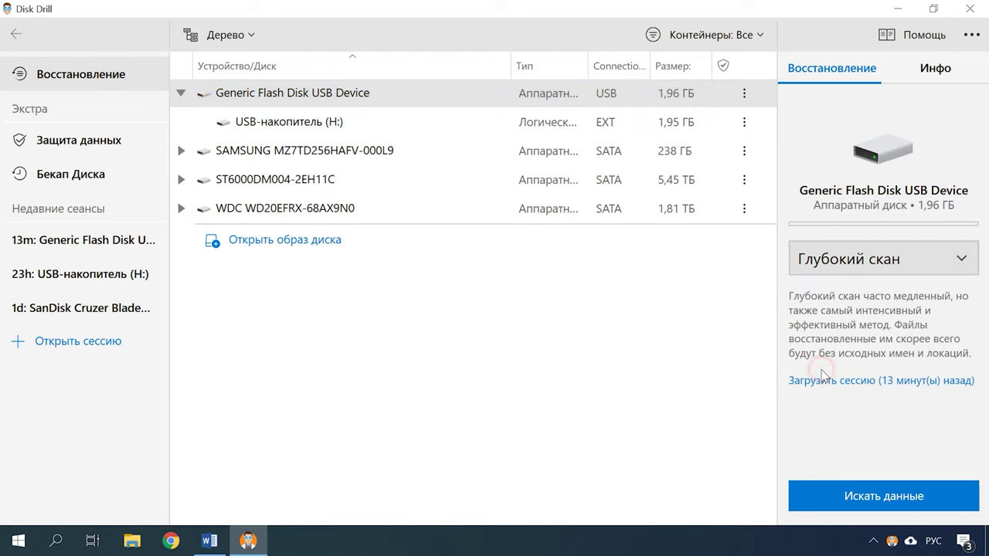
click(890, 503)
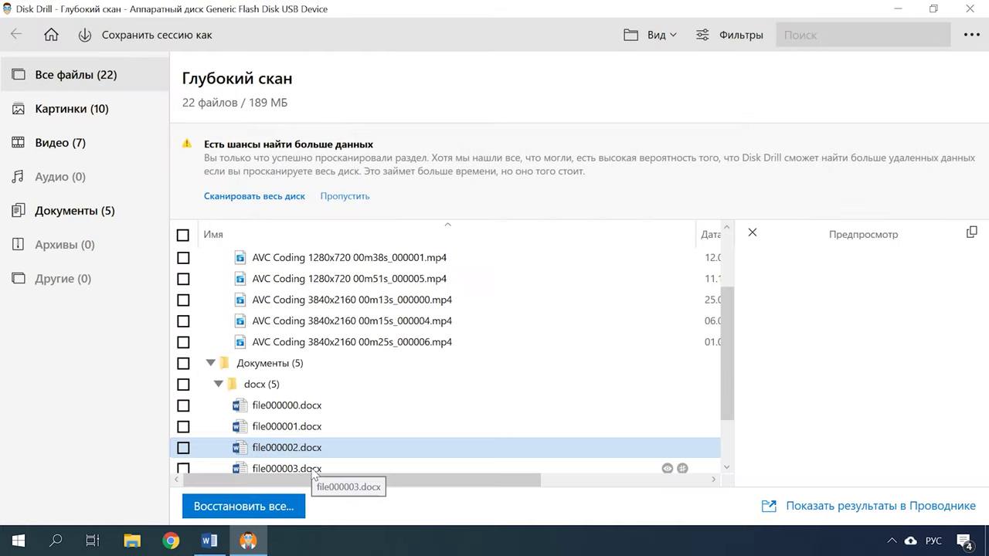
Preview file000003.docx and file000004.docx, then expand the jpg folder under Картинки and preview its pictures one after another.
click(312, 469)
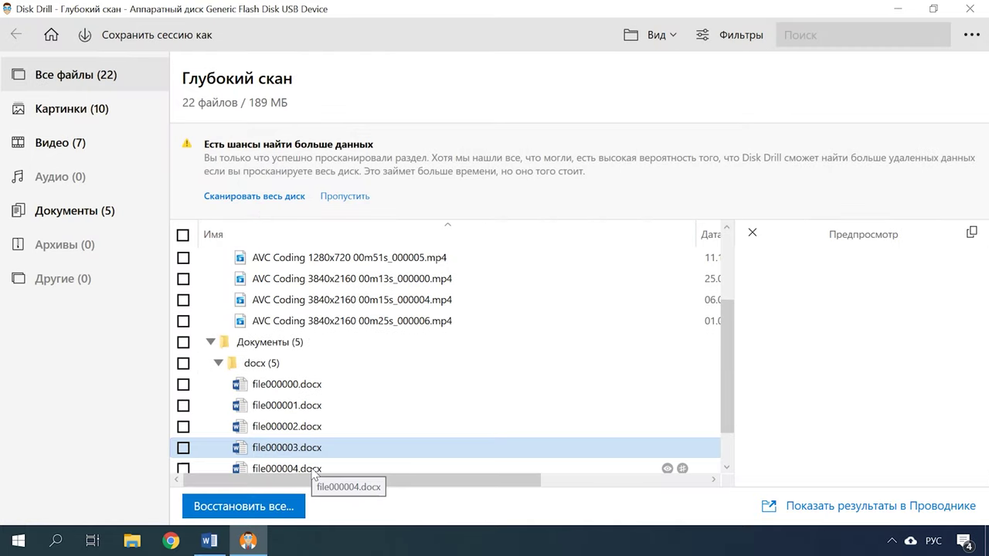
click(313, 469)
click(209, 469)
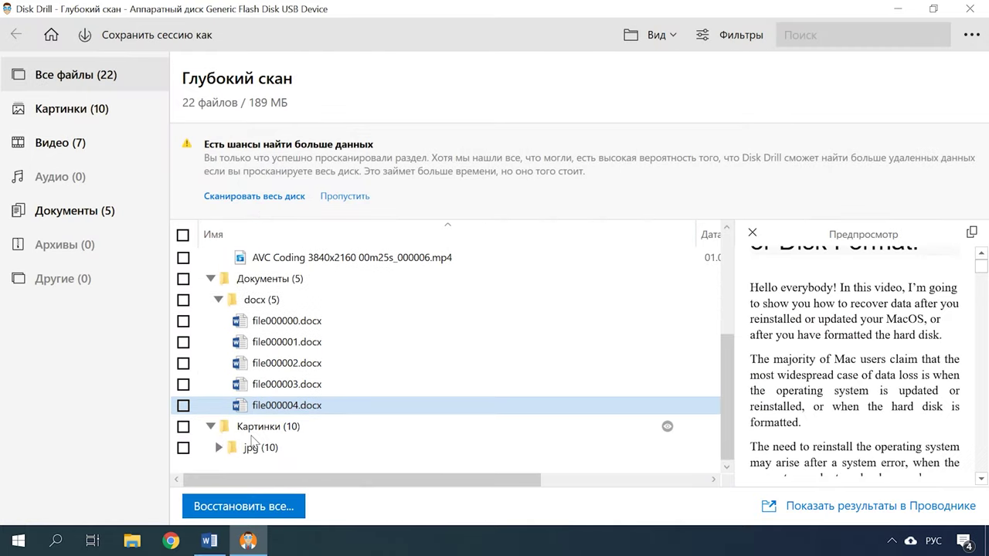
click(220, 446)
click(292, 465)
click(292, 465)
click(292, 466)
click(292, 465)
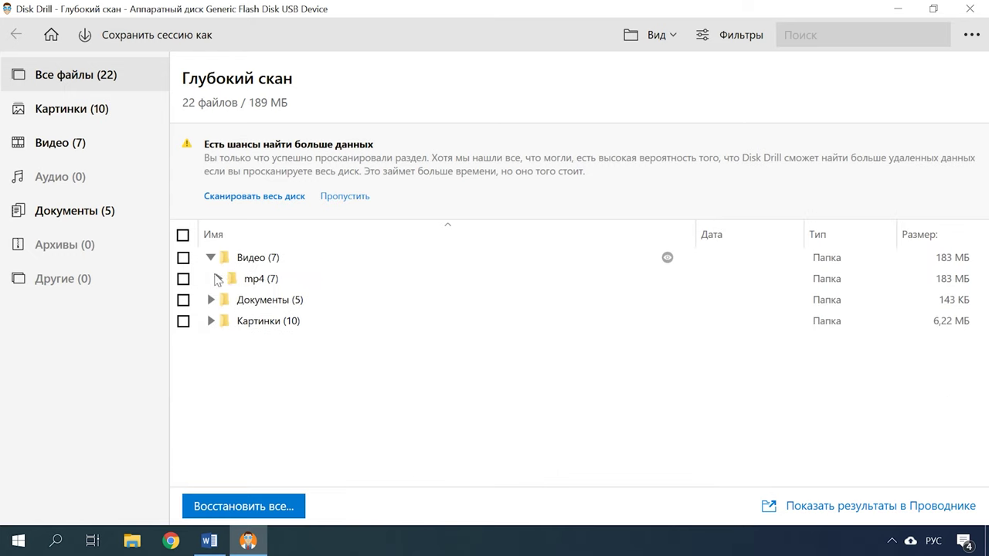
Expand the mp4 folder under Видео and preview its videos one after another.
click(218, 278)
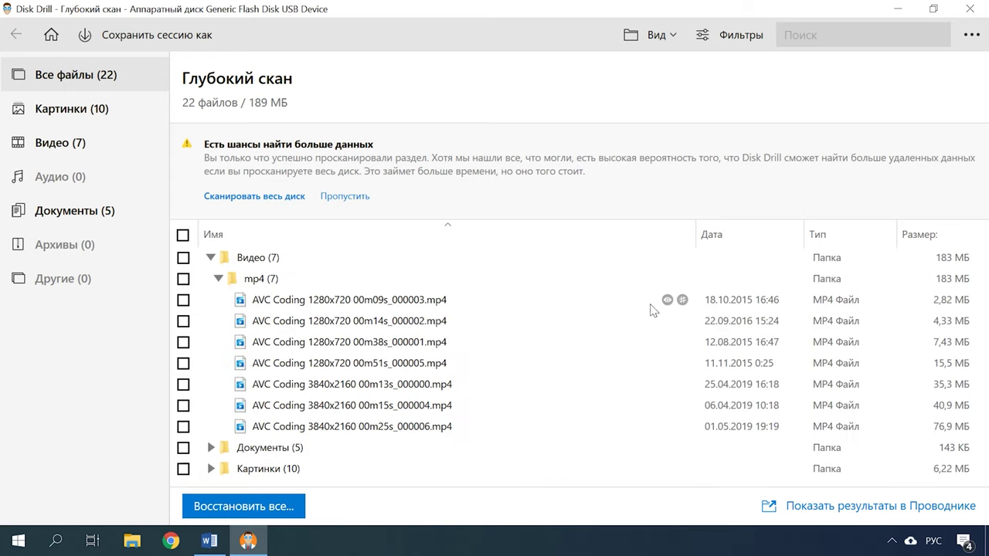
click(639, 308)
key(Down)
key(Down)
key(Down)
key(Down)
key(Down)
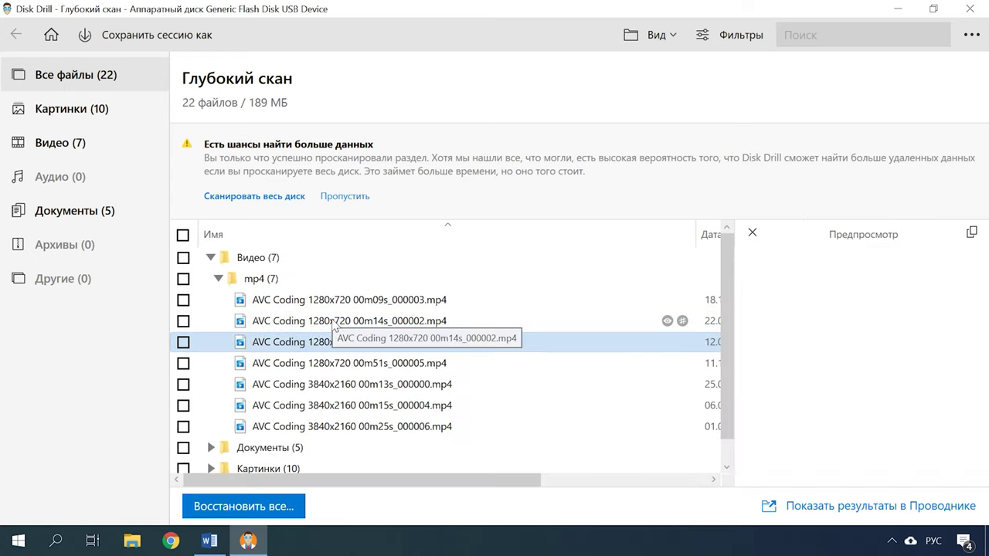
key(Down)
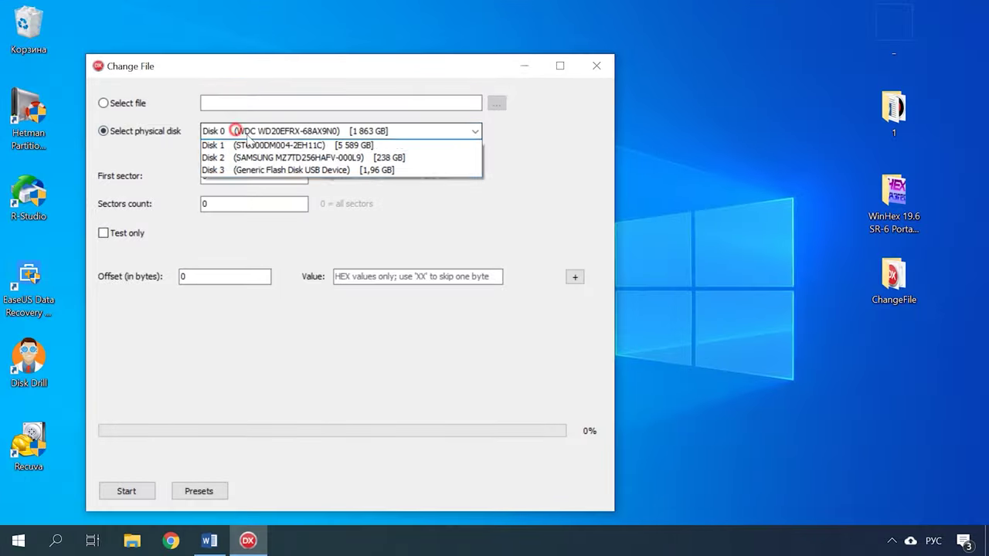
In Change File, choose physical Disk 3 (Generic Flash Disk USB Device), load a preset, and start modifying the disk's sectors.
click(264, 181)
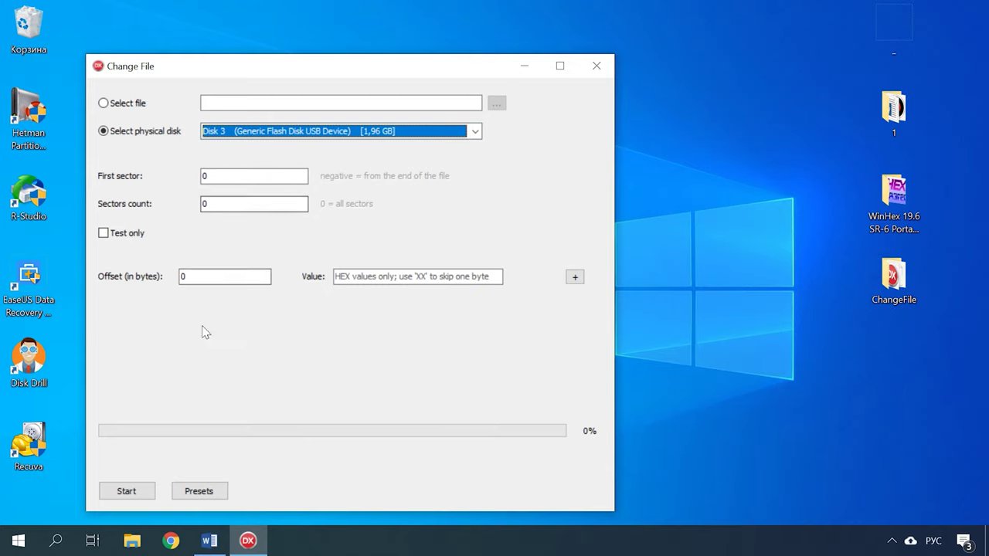
click(198, 493)
mouse_move(243, 488)
click(331, 506)
click(146, 490)
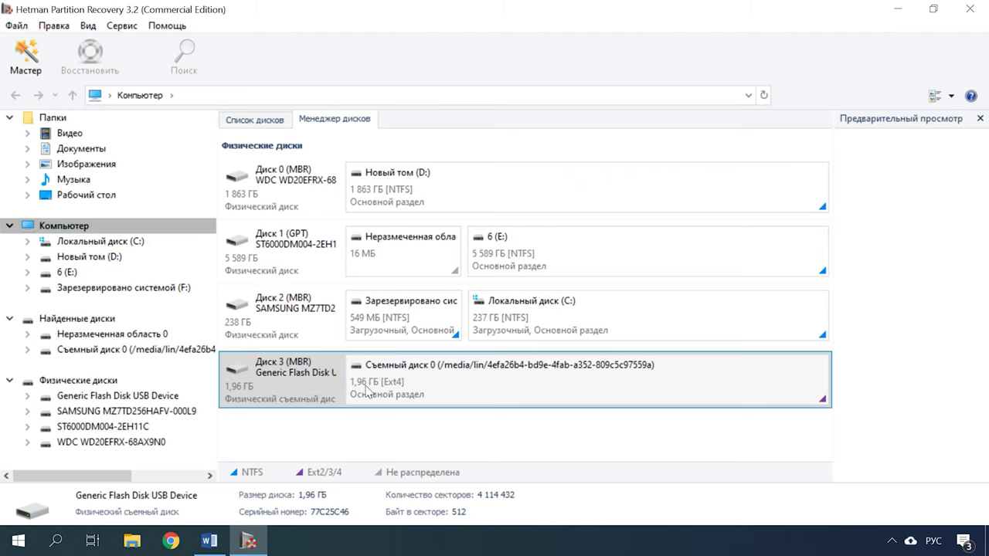
Switch to Hetman Partition Recovery and run Быстрое сканирование on the Generic Flash Disk USB Device, finishing the wizard.
right_click(310, 374)
click(341, 384)
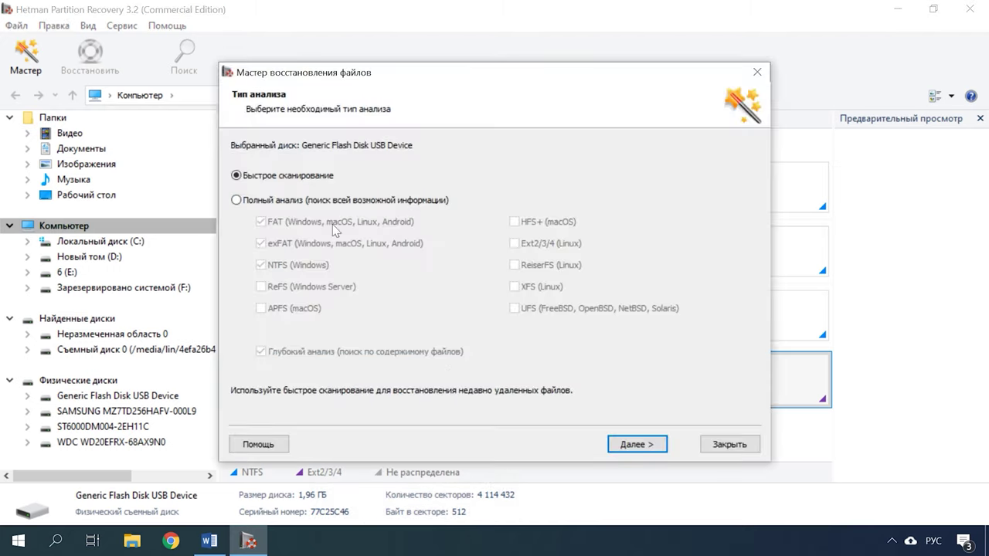
click(635, 444)
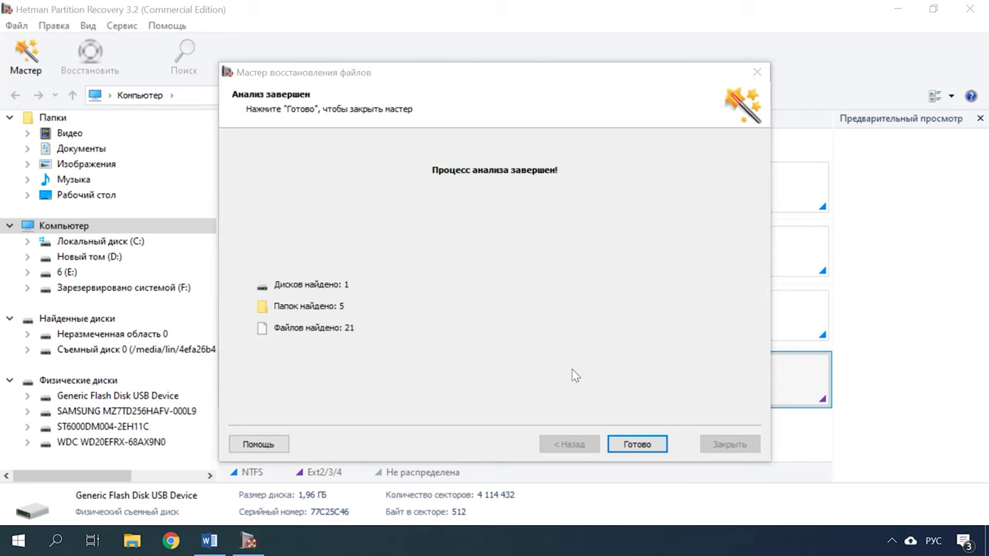
click(638, 443)
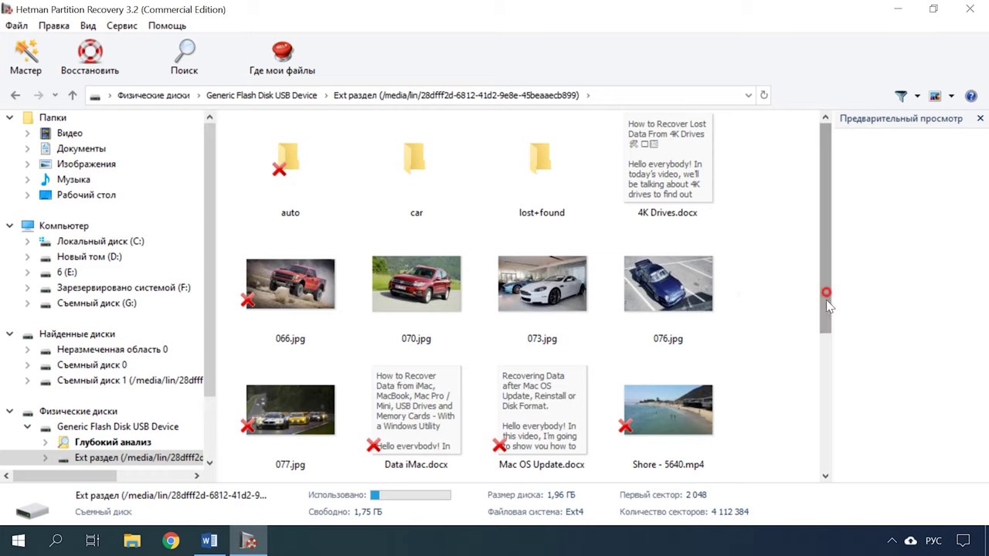
Examine the files on the found Ext partition, including the deleted auto folder and its real subfolder.
scroll(418, 309, down, 3)
click(284, 423)
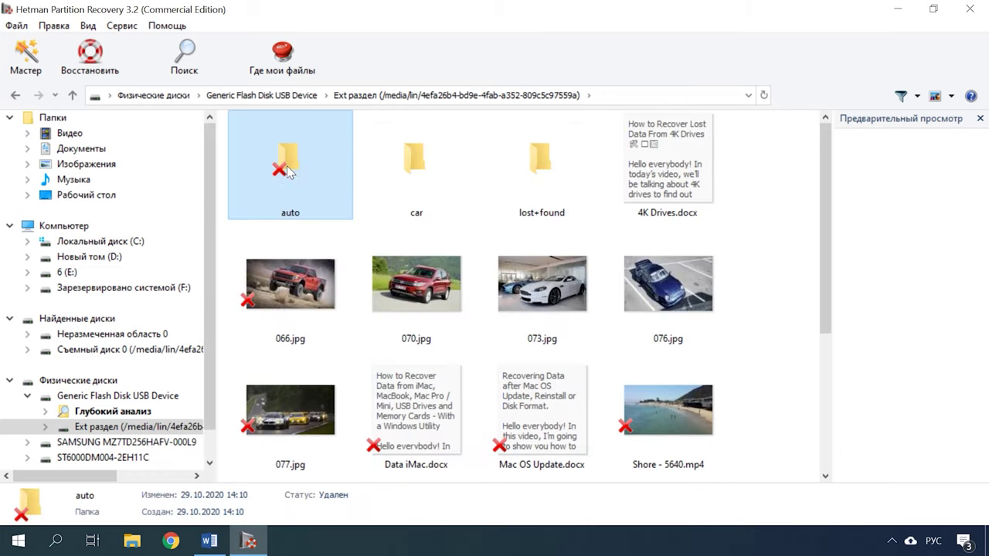
double_click(286, 166)
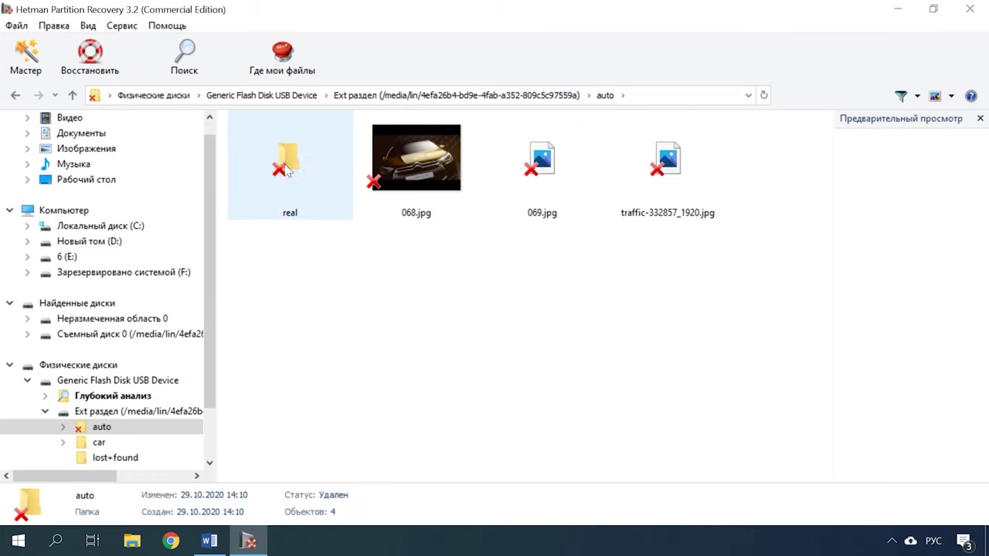
double_click(279, 173)
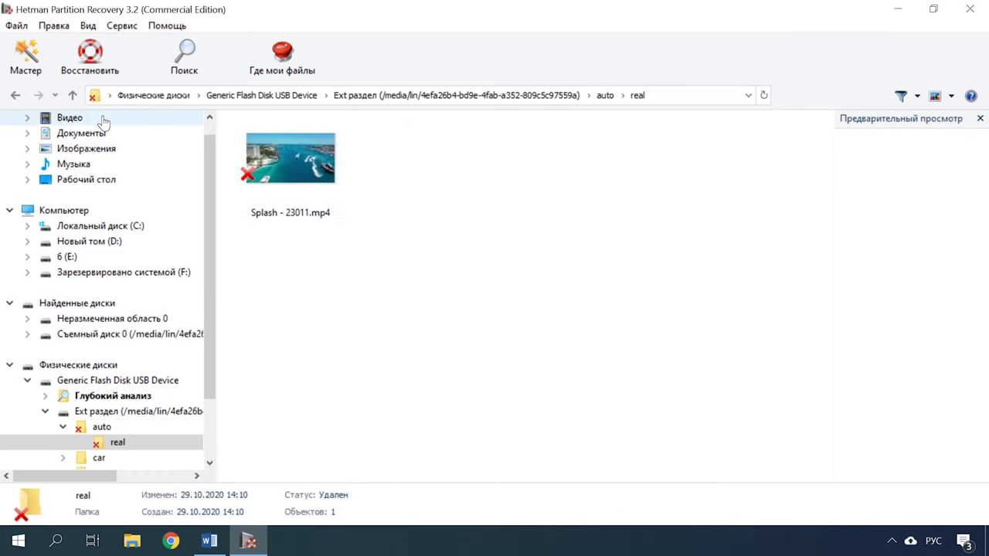
click(72, 95)
click(72, 95)
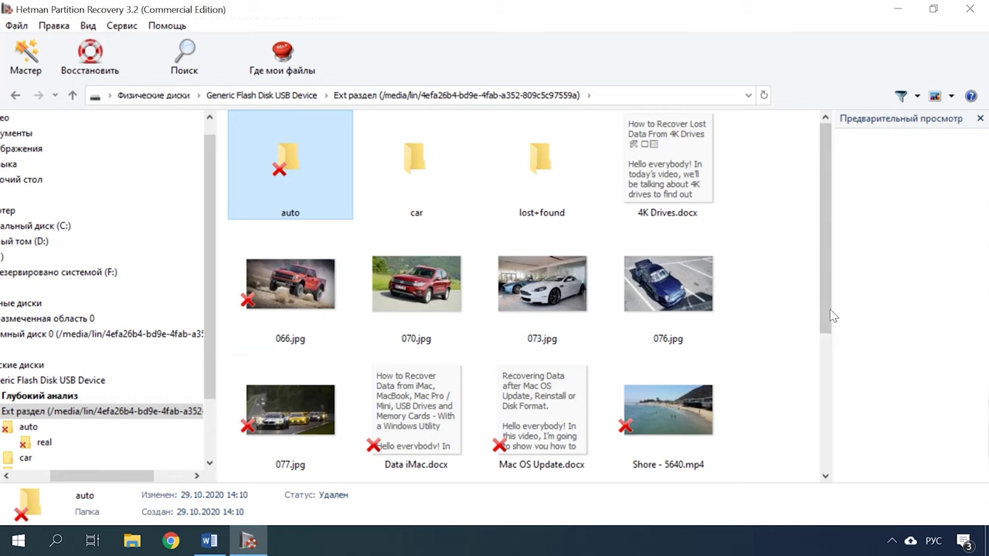
drag(825, 313, 848, 405)
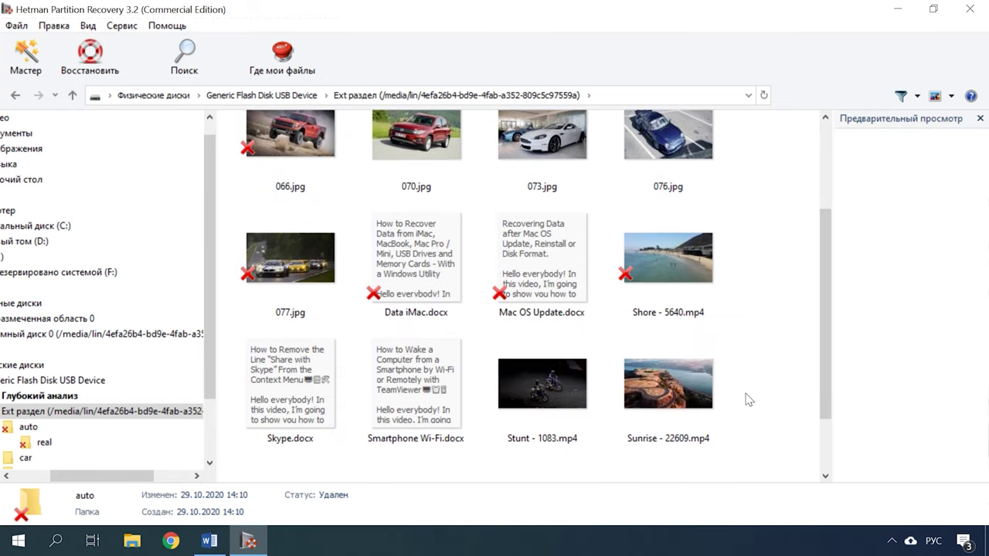
scroll(748, 400, up, 3)
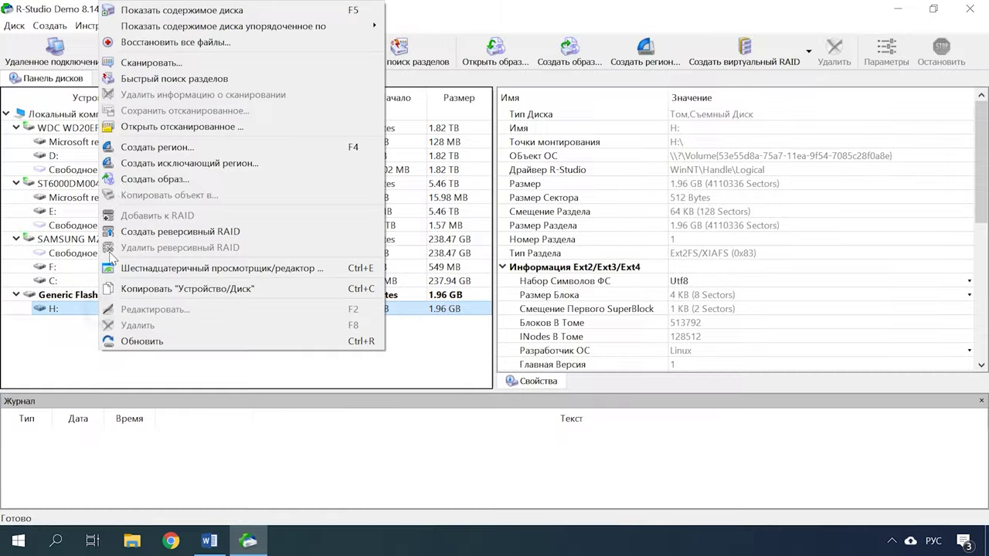
Switch to R-Studio, show the contents of H: as small icons, and preview Data iMac.docx.
click(170, 10)
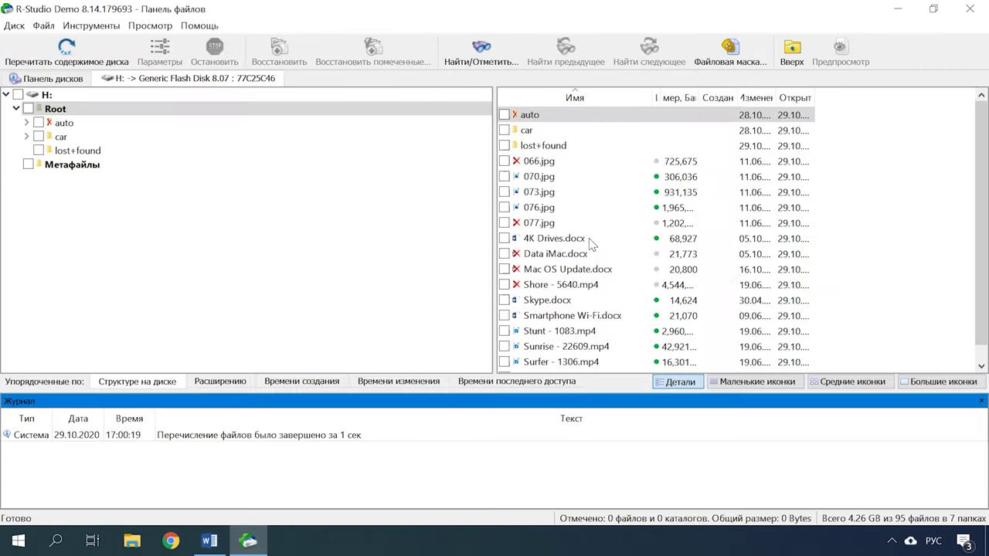
click(758, 382)
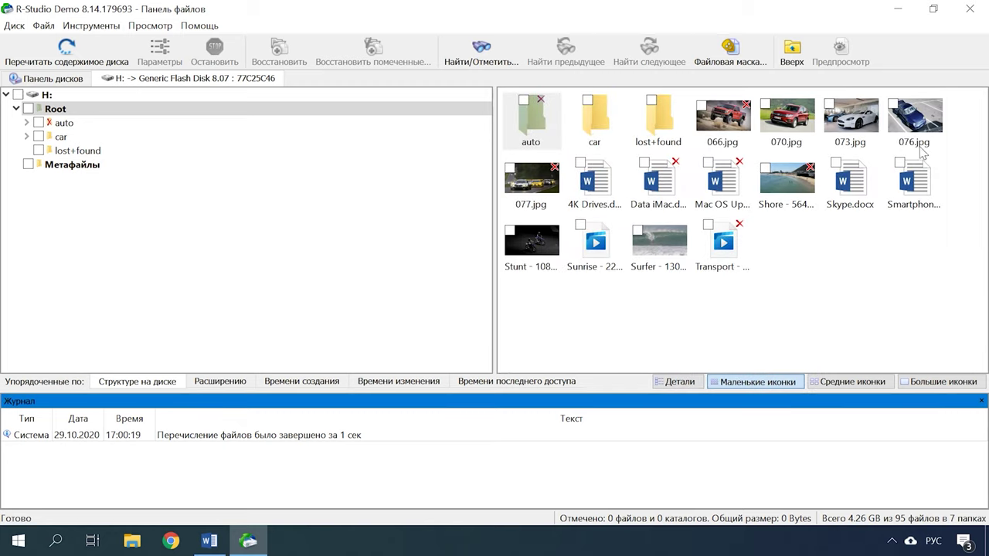
double_click(659, 185)
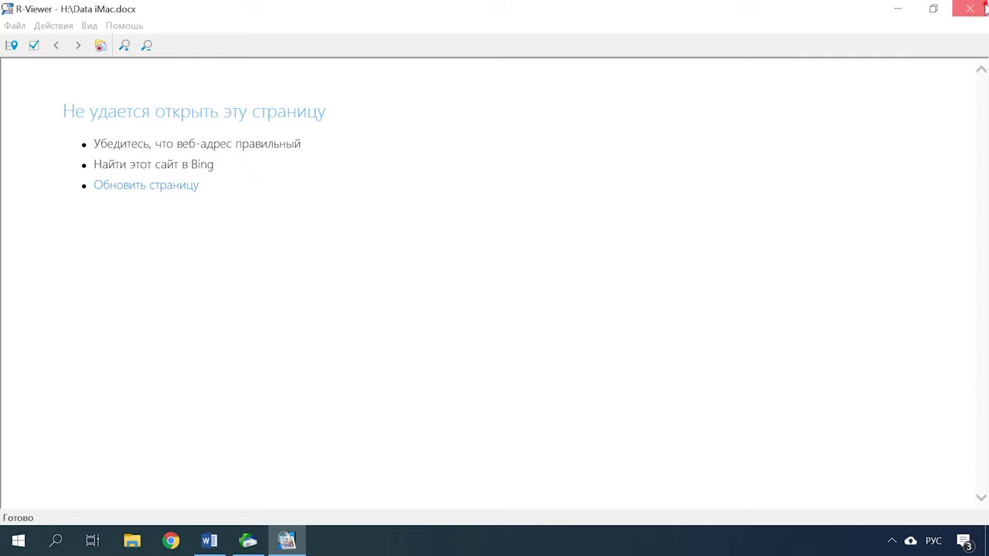
click(971, 9)
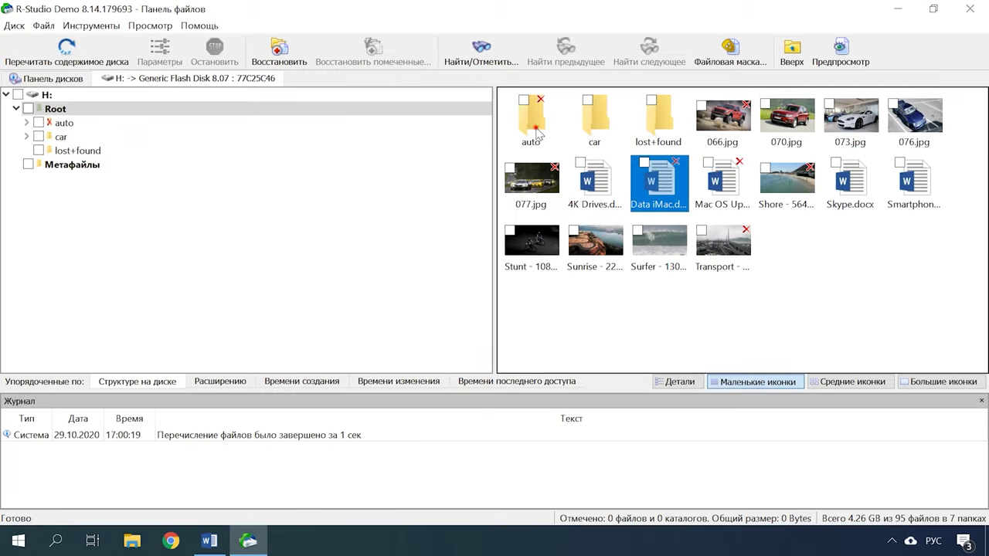
Open the deleted auto folder and its real subfolder, then return to the Root folder.
double_click(539, 135)
double_click(539, 137)
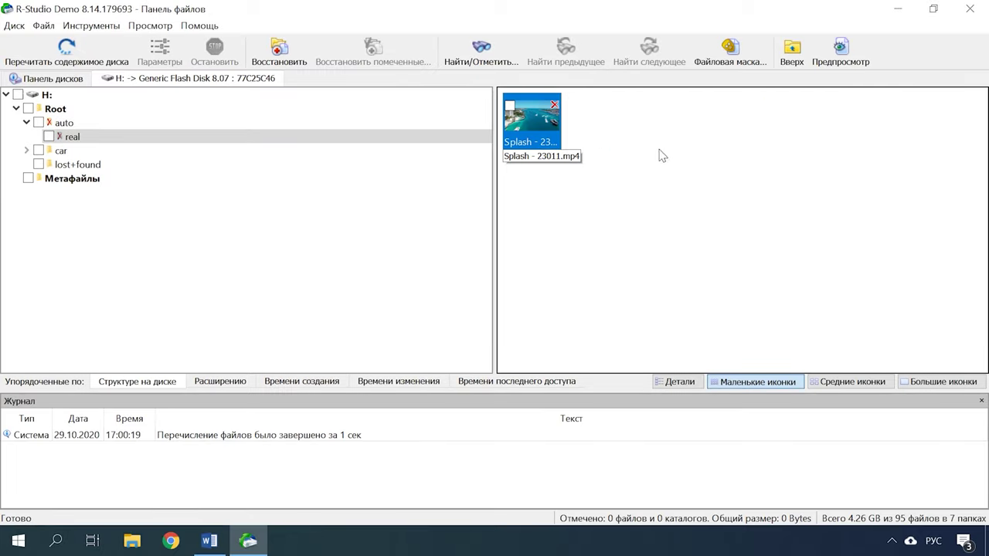
click(67, 108)
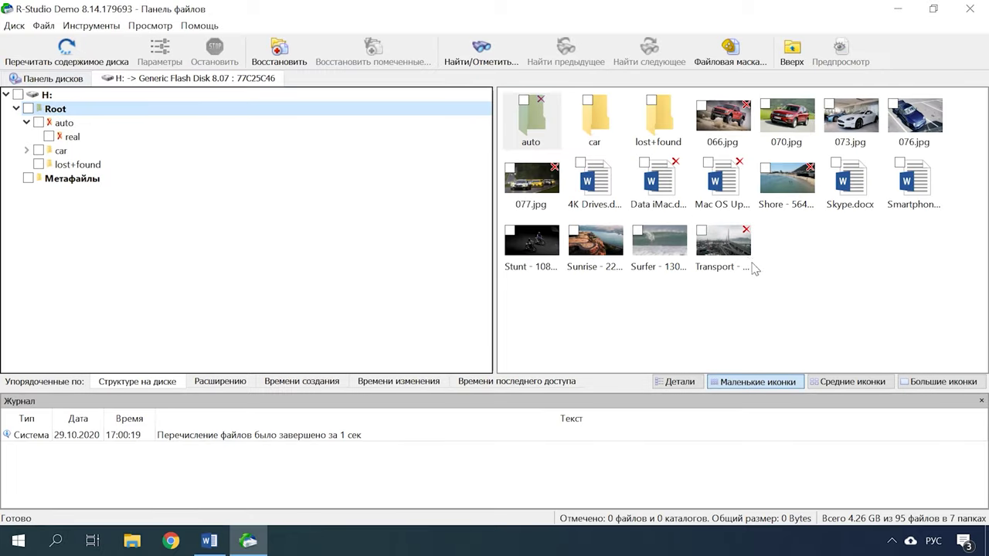
Recover the deleted Data iMac.docx to the desktop (Рабочий стол) with the default recovery options.
click(659, 181)
right_click(659, 176)
click(695, 189)
click(206, 150)
click(827, 150)
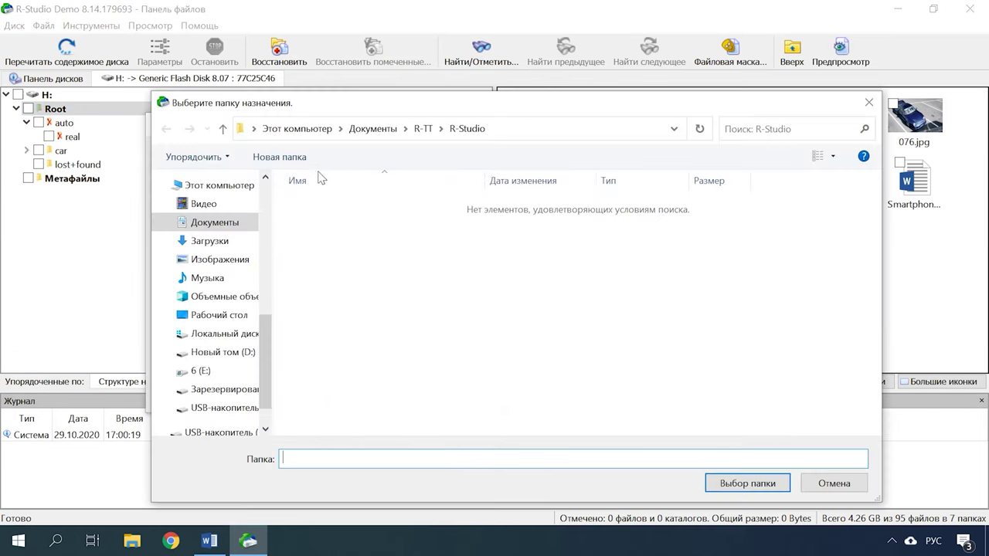
click(232, 189)
scroll(229, 267, down, 2)
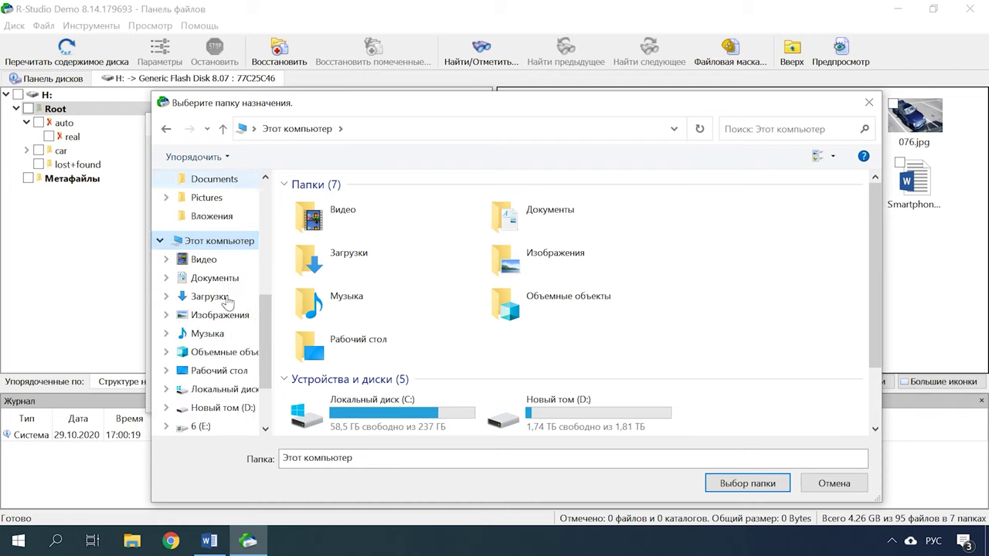
click(211, 314)
click(751, 484)
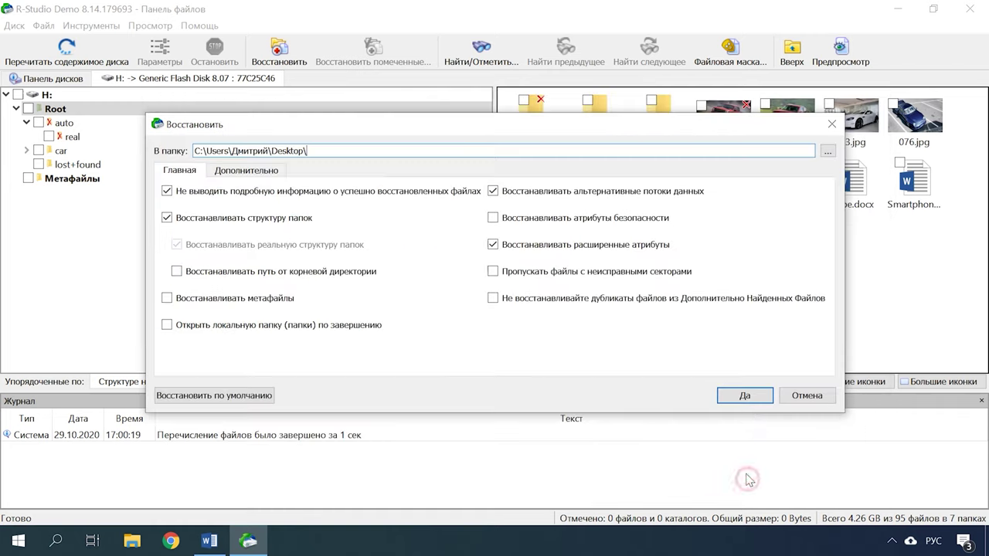
click(743, 396)
Minimize R-Studio, open the recovered Data iMac.docx from the desktop in Word, and check its text.
click(896, 9)
double_click(89, 35)
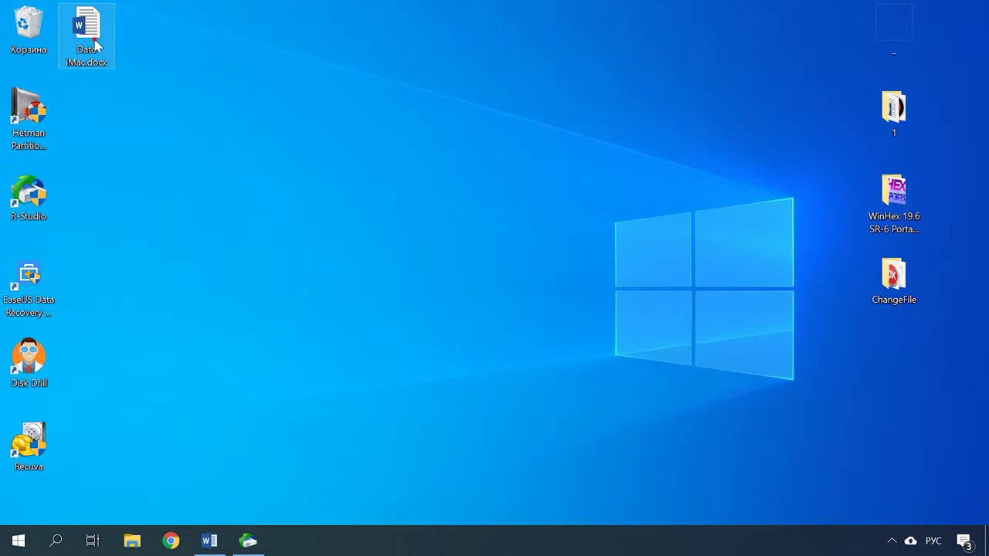
scroll(285, 302, down, 6)
scroll(463, 232, up, 1)
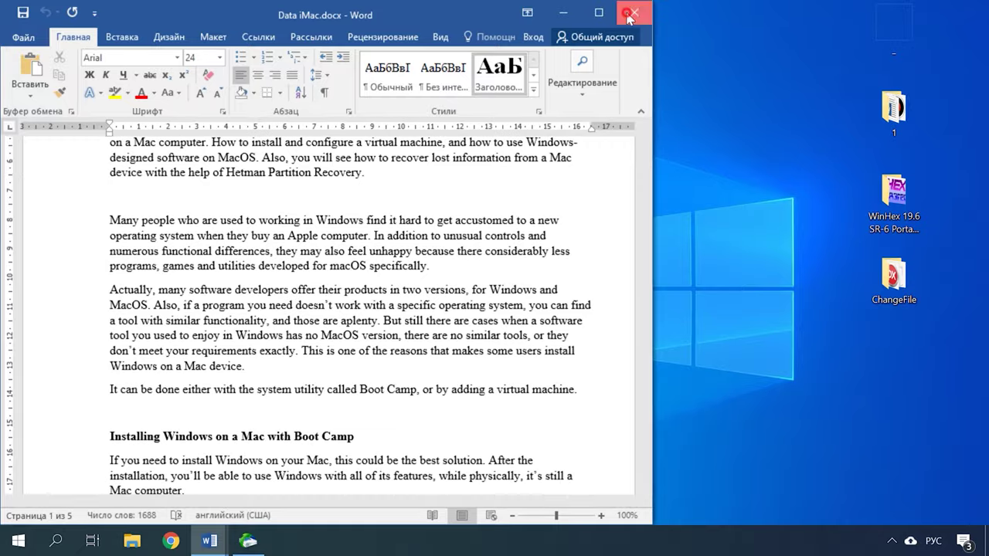
Leave Word, switch to EaseUS Data Recovery Wizard, and scan the USB local disk (H:).
click(563, 12)
click(247, 541)
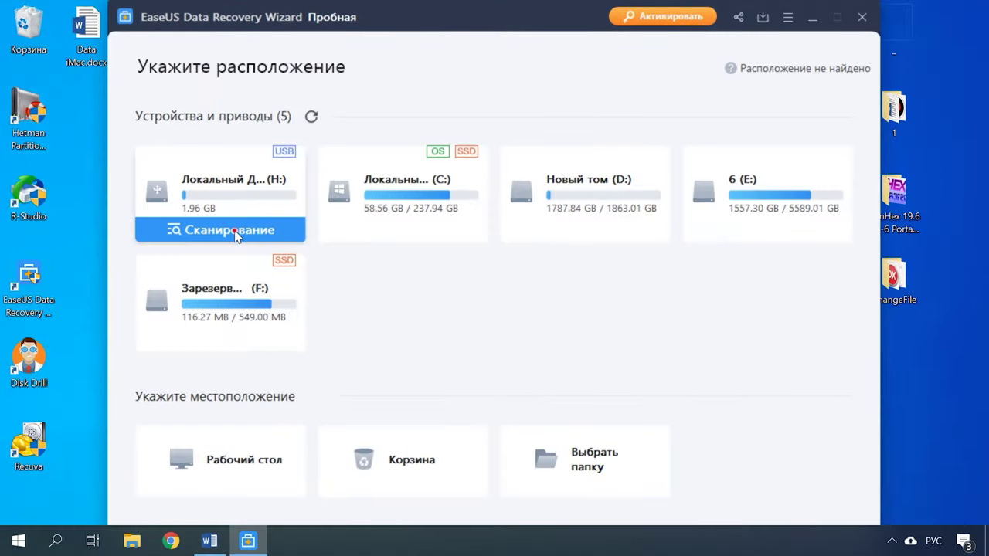
click(232, 230)
click(839, 16)
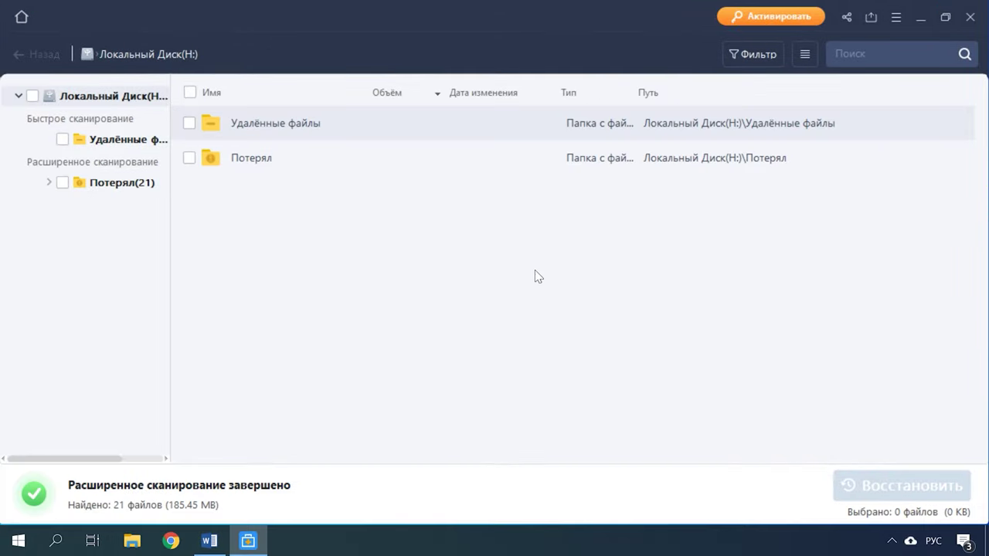
Expand the Потерял results down through Теги to the subfolders of Word, leaving the folders unselected.
click(49, 182)
click(93, 204)
click(79, 225)
click(79, 204)
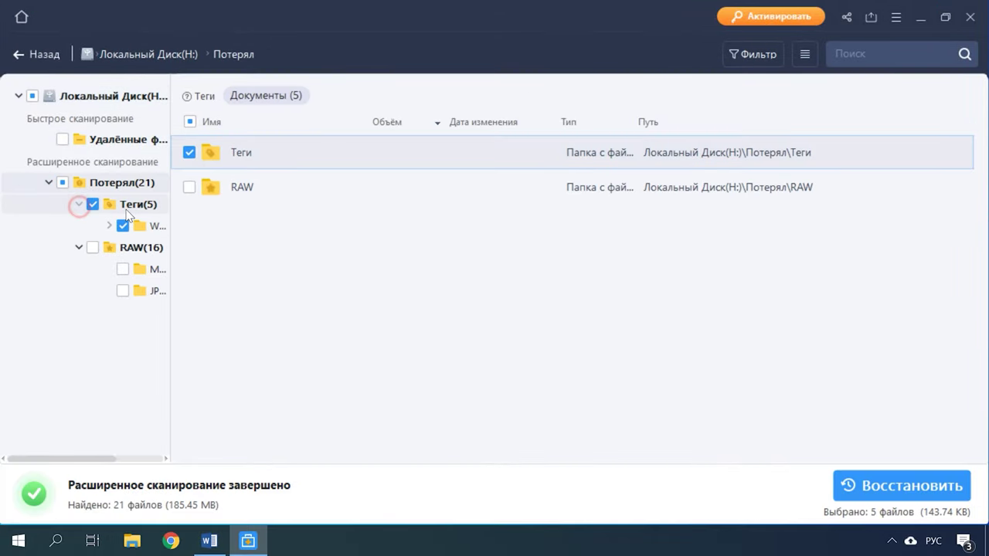
click(92, 204)
click(109, 226)
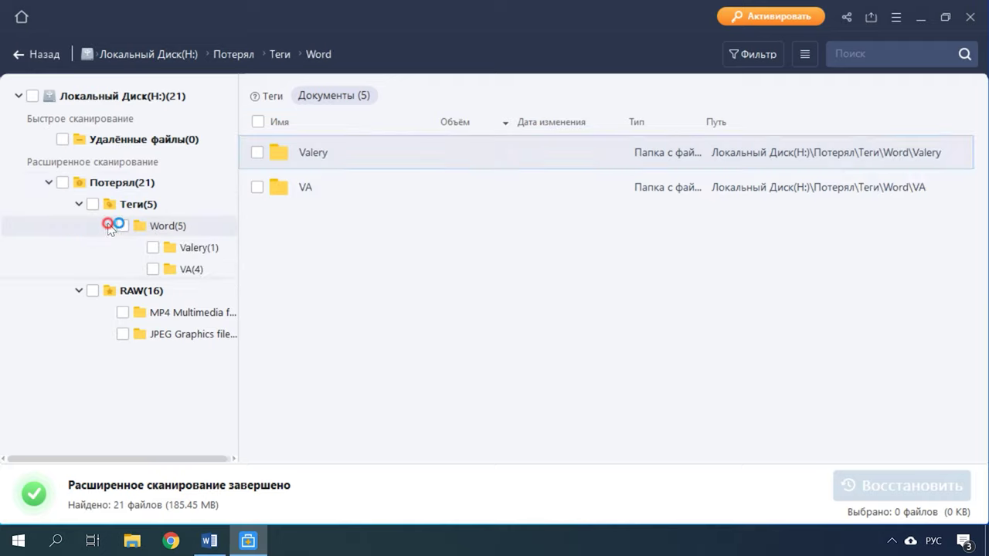
click(176, 252)
double_click(340, 156)
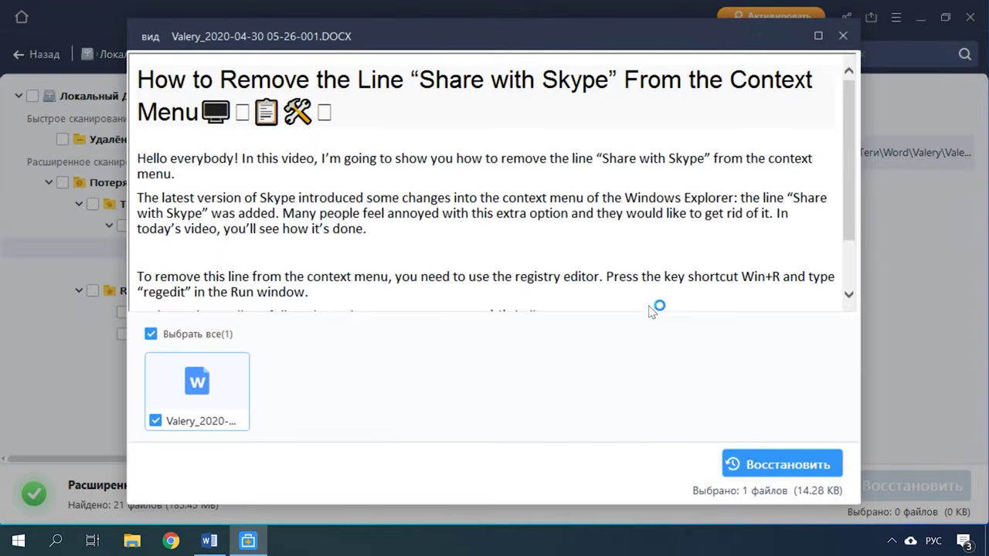
click(842, 36)
click(183, 269)
double_click(331, 154)
click(438, 415)
key(Right)
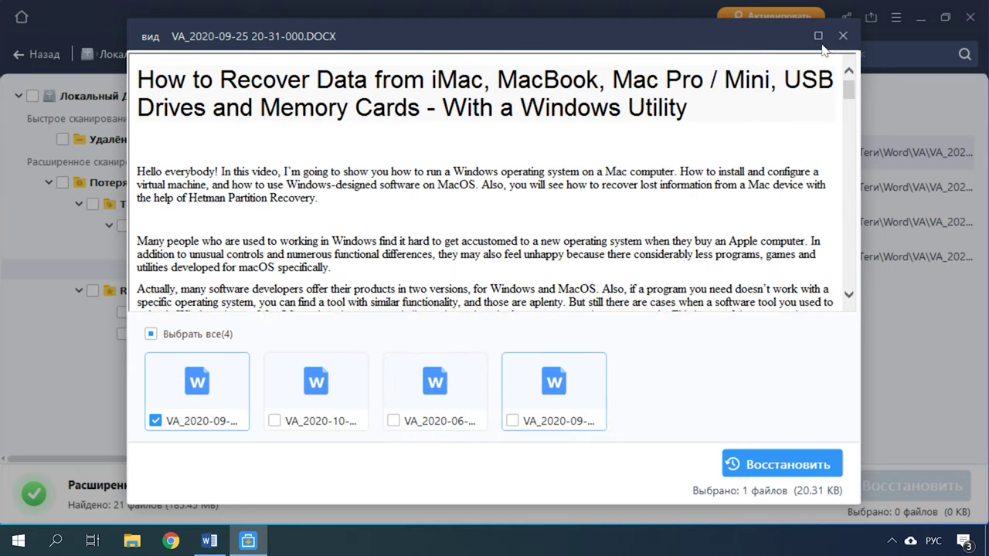
key(Escape)
Browse the RAW MP4 and JPEG folders with the files shown as thumbnails, previewing FILE2.MP4.
click(192, 313)
click(804, 54)
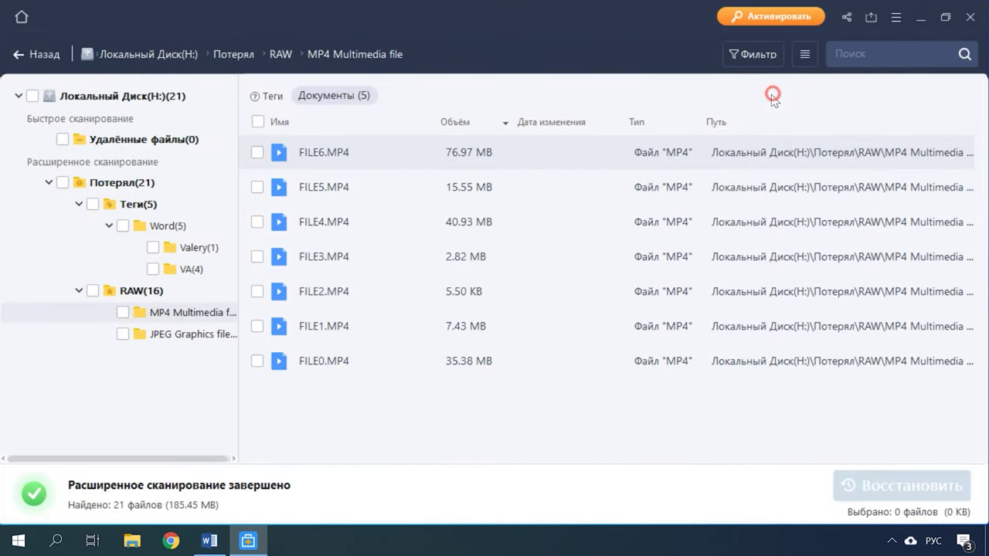
click(784, 113)
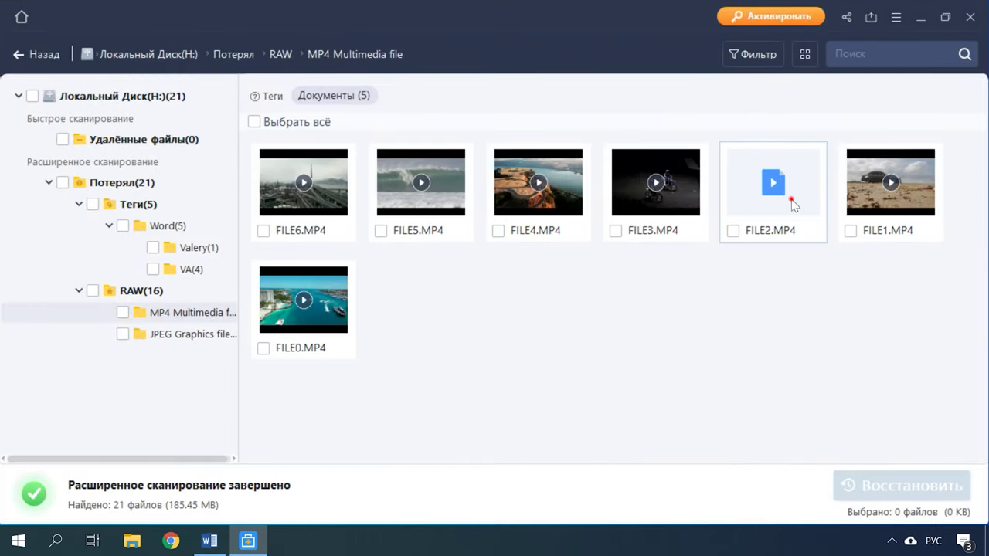
double_click(774, 222)
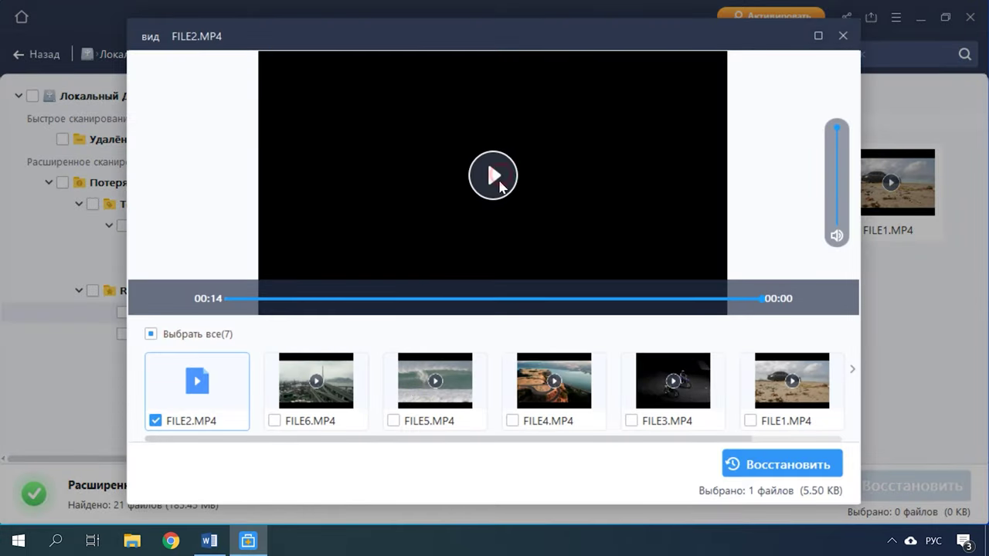
click(843, 35)
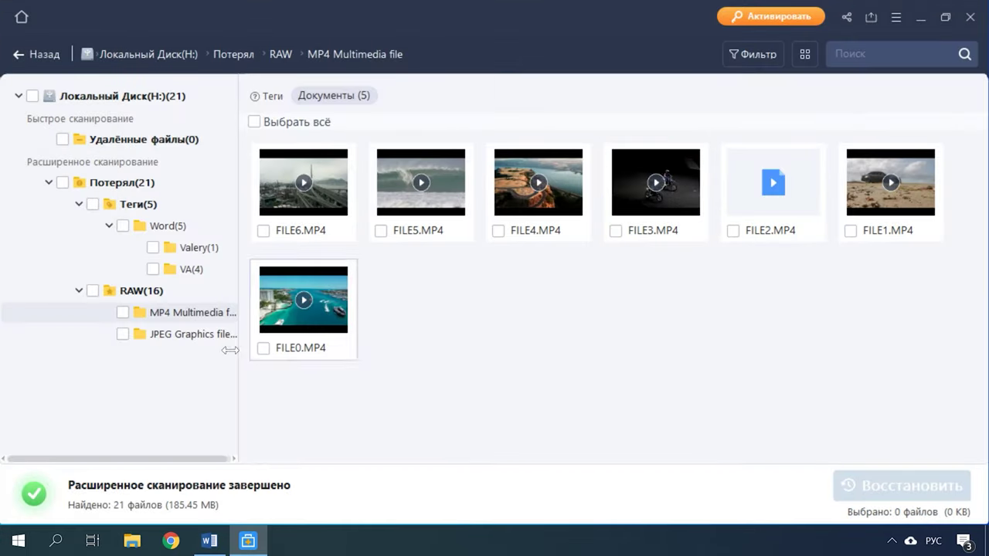
click(195, 333)
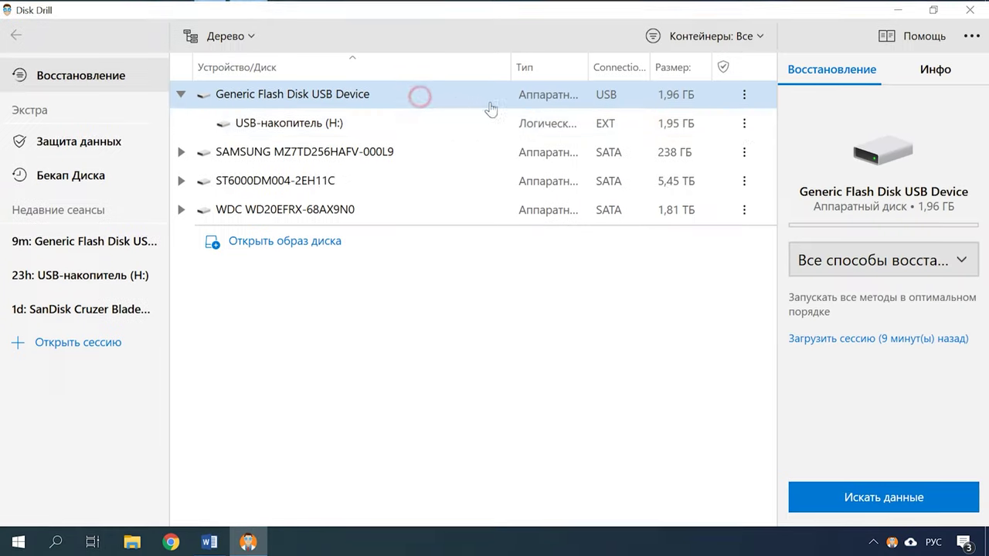
Switch to Disk Drill, scan USB-накопитель (H:) with all recovery methods, and open the list of found files.
click(963, 263)
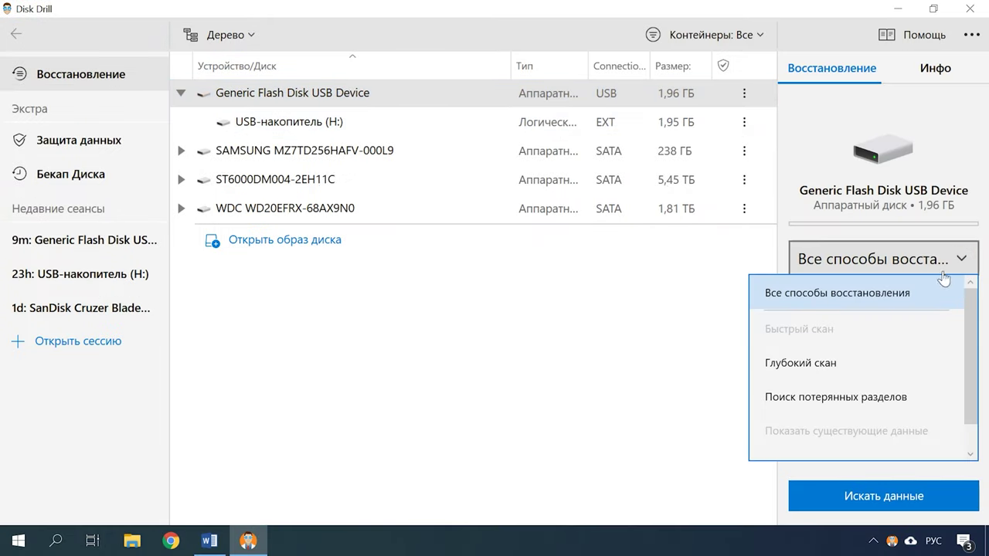
click(823, 365)
click(887, 499)
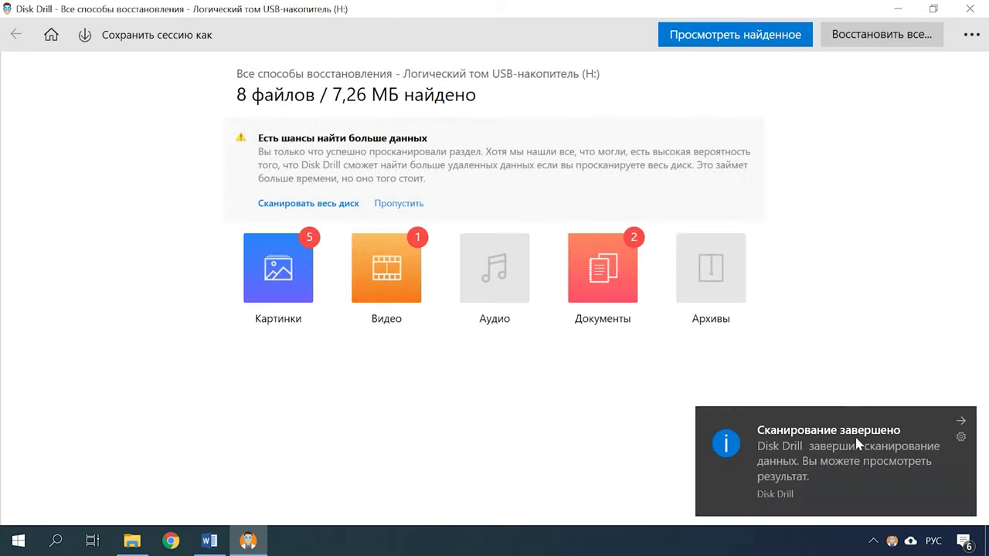
click(755, 43)
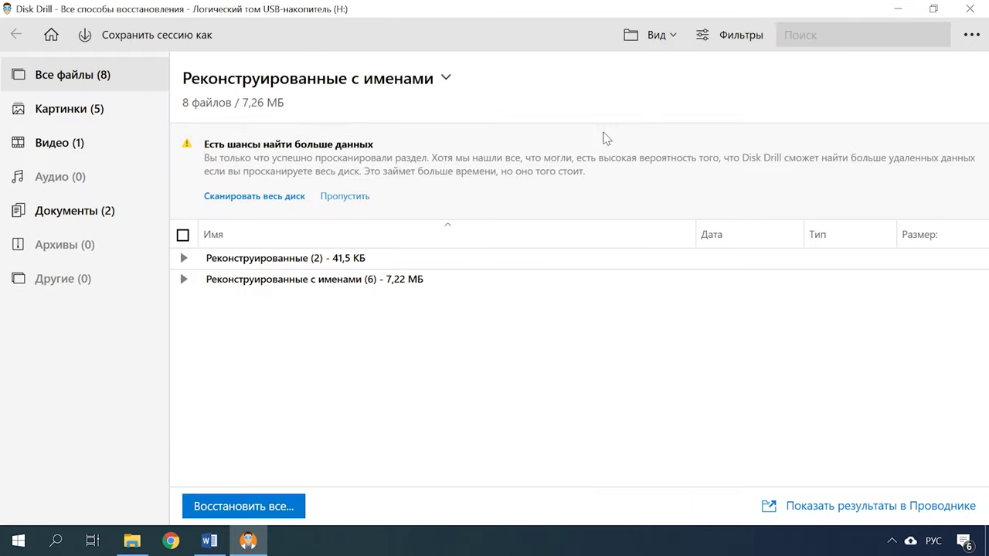
Expand Реконструированные down to its docx folder and preview file000000.docx and file000001.docx.
click(183, 258)
click(209, 278)
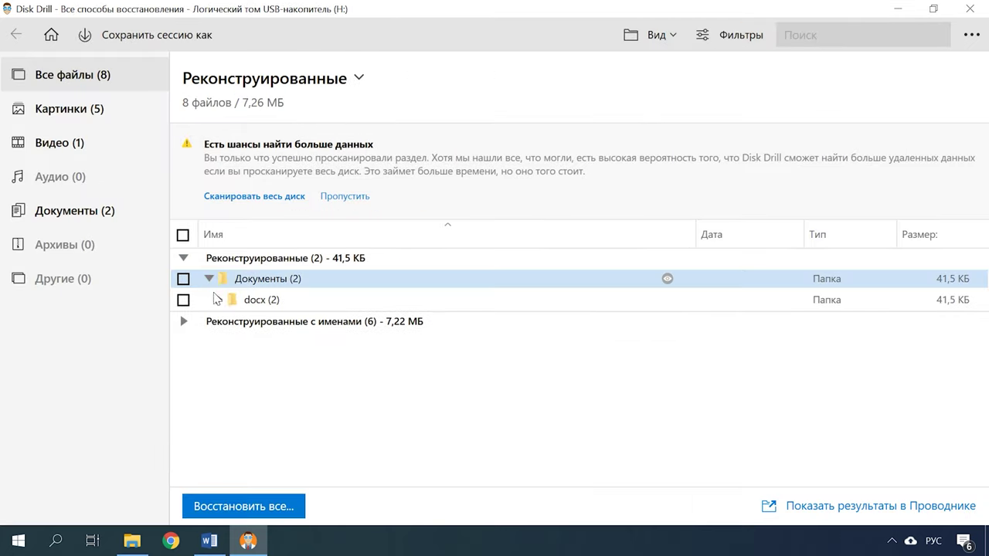
click(218, 300)
click(667, 322)
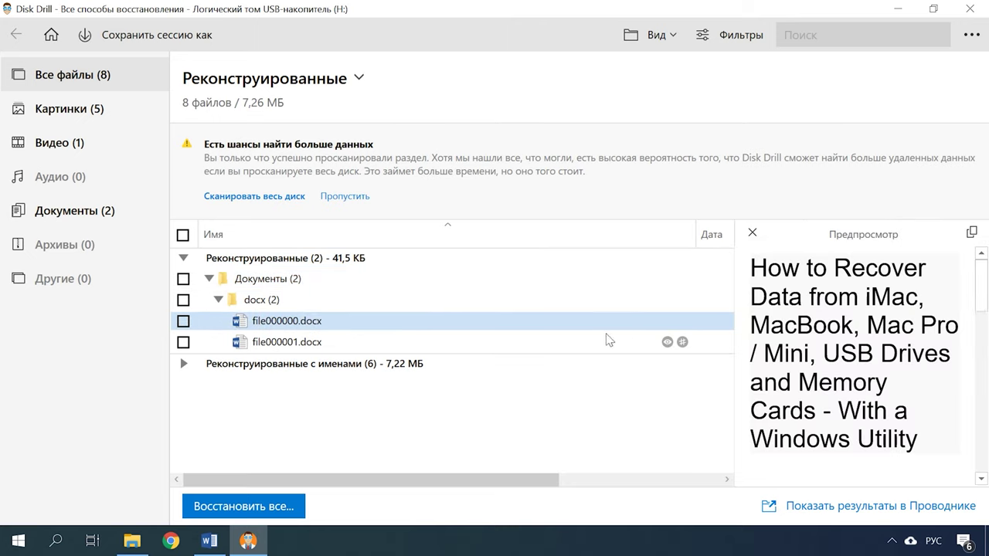
click(535, 342)
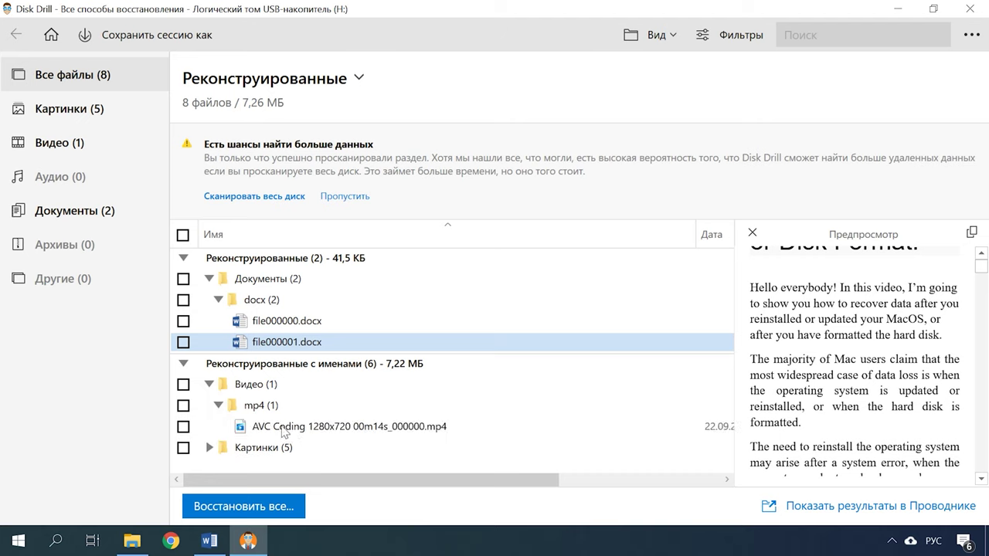
Check the video and the jpg pictures under Реконструированные с именами, previewing images down to the Ford_Cars_HD_Wallpapers file.
click(278, 429)
click(209, 448)
click(221, 448)
click(219, 448)
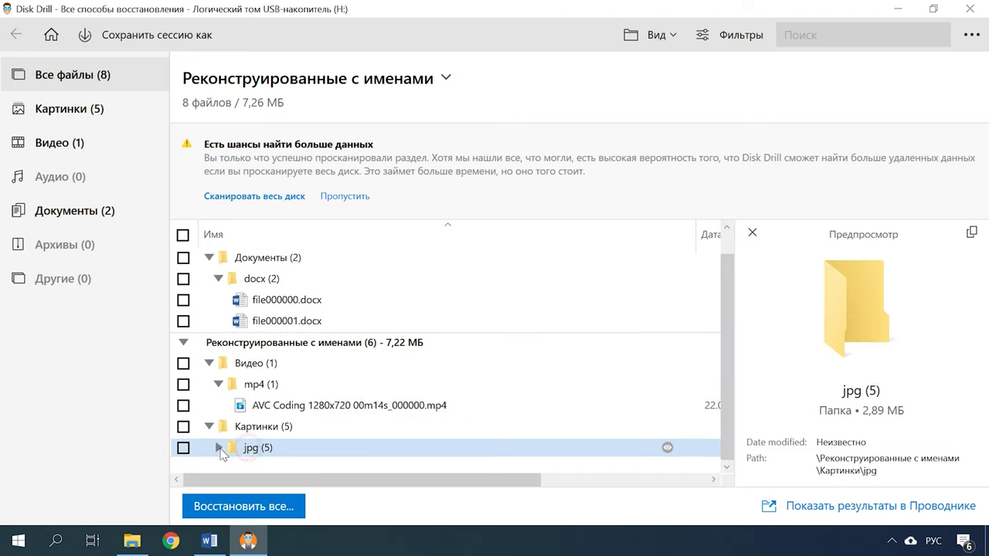
click(371, 465)
key(Down)
key(Down)
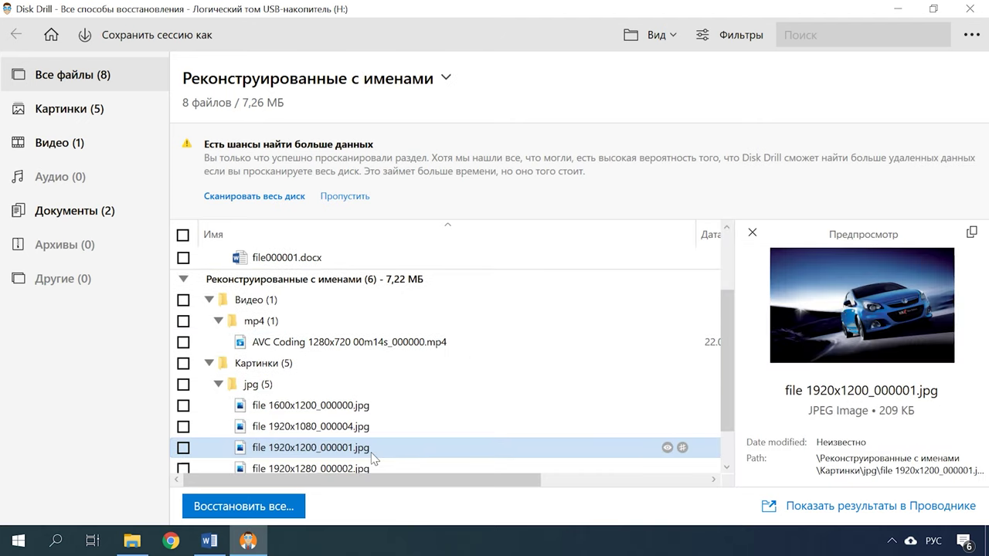
key(Down)
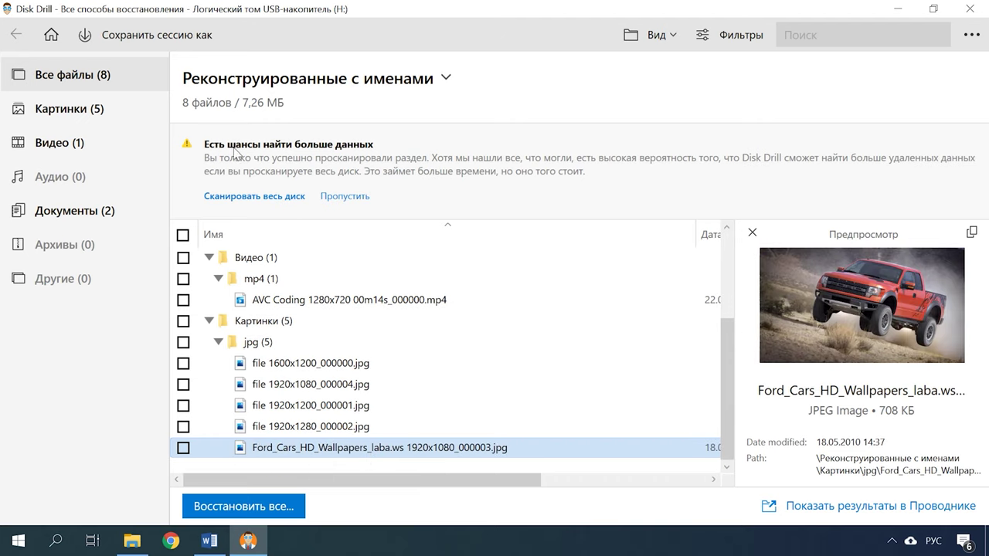
Scan the whole Generic Flash Disk USB Device and list its reconstructed docx documents.
click(246, 197)
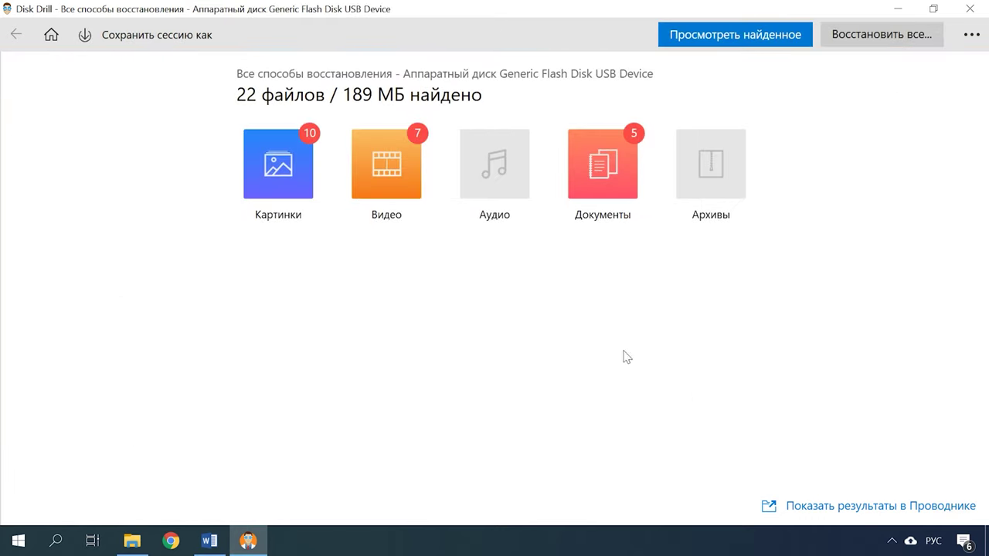
click(746, 40)
click(183, 159)
click(209, 179)
click(218, 200)
Try to preview each reconstructed document from file000000.docx to file000004.docx.
click(668, 222)
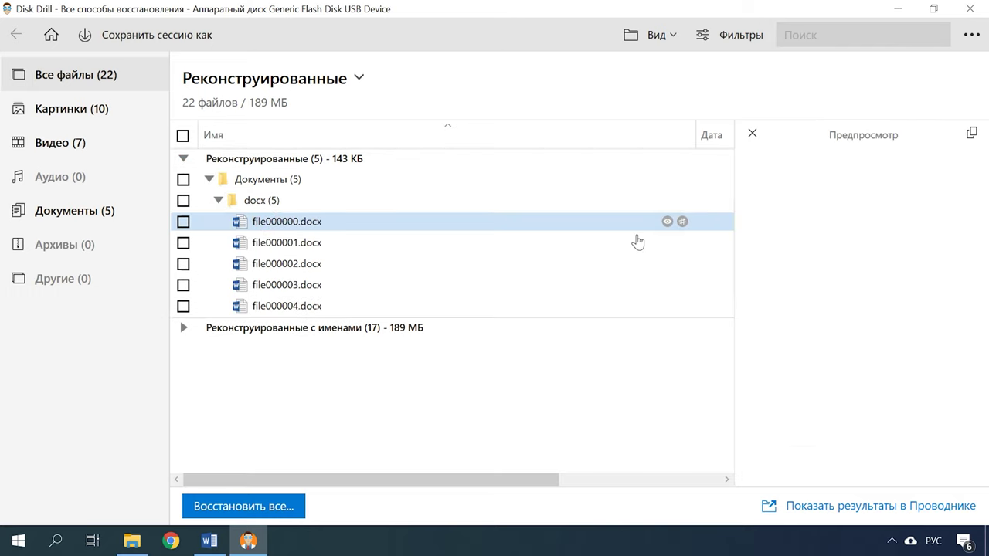
click(637, 242)
key(Down)
key(Down)
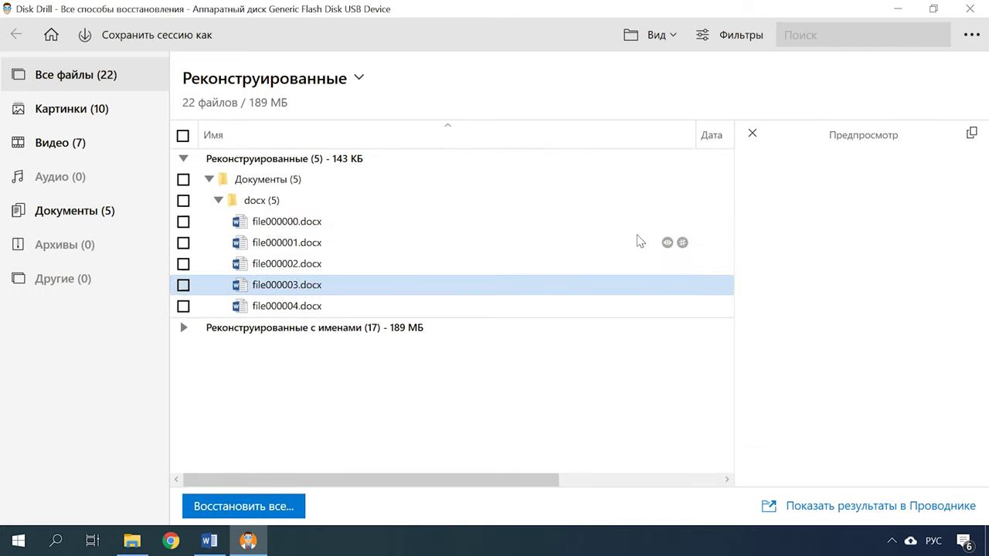
key(Down)
Expand the mp4 folder under Реконструированные с именами and preview its videos down to AVC Coding 3840x2160 00m25s_000006.mp4.
key(Down)
key(Right)
key(Right)
key(Right)
key(Right)
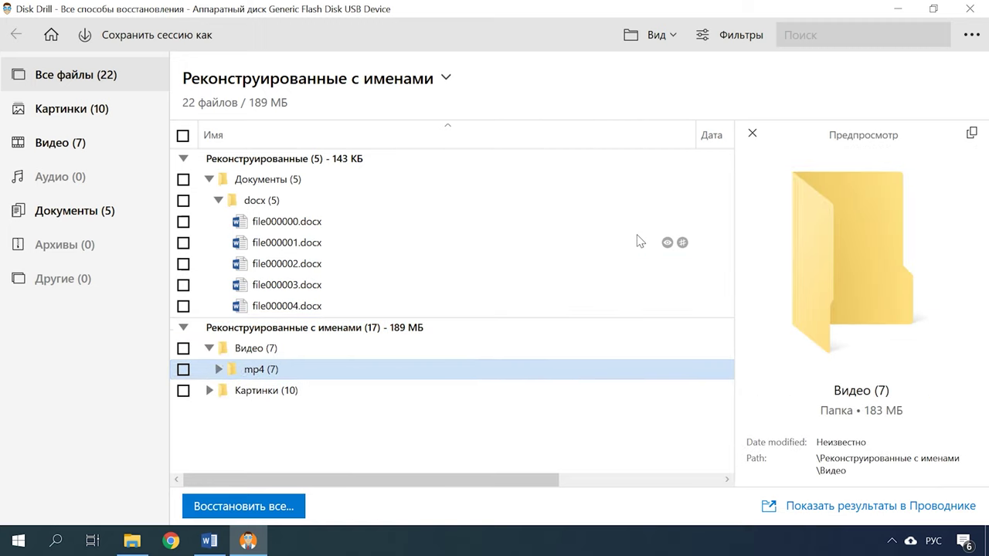
key(Right)
key(Right)
key(Down)
key(Down)
key(Down)
key(Down)
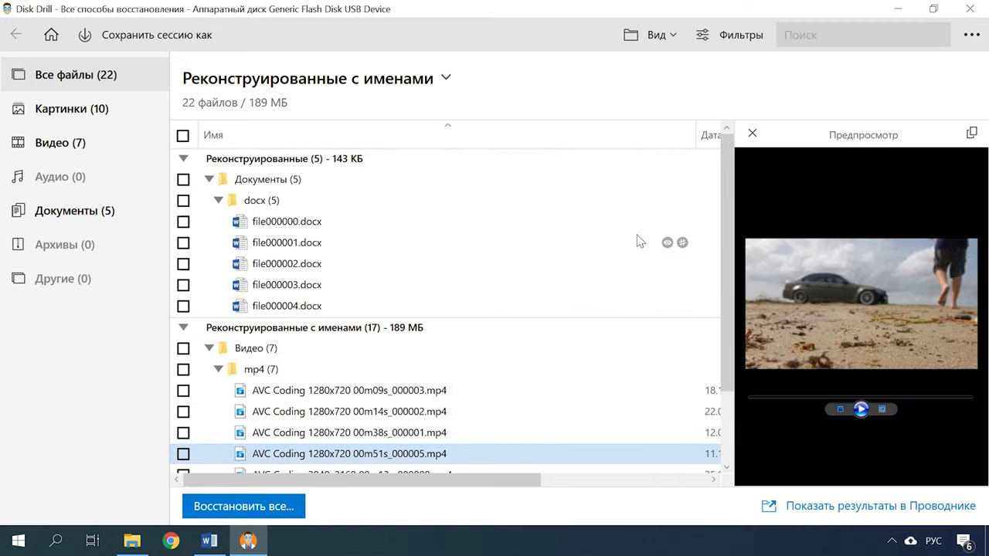
key(Down)
key(Down)
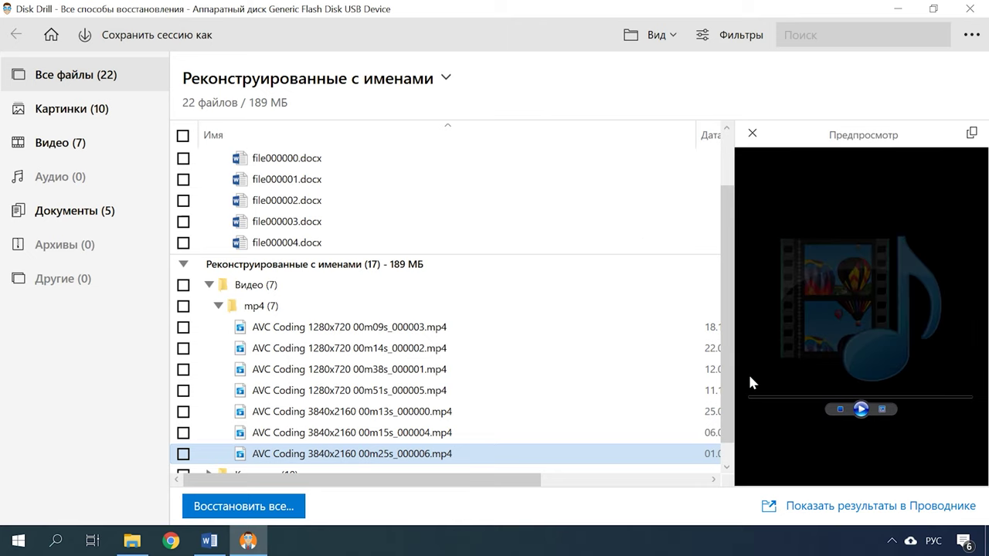
Expand the jpg folder under Картинки and preview its pictures one after another.
key(Down)
key(Down)
key(Down)
key(Down)
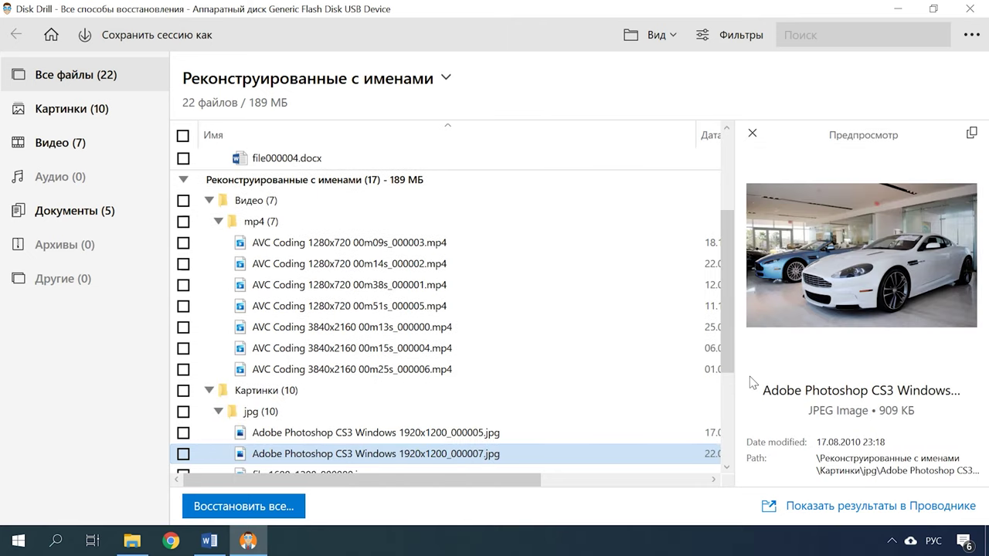
key(Down)
key(Down)
key(Down)
key(Down)
key(Down)
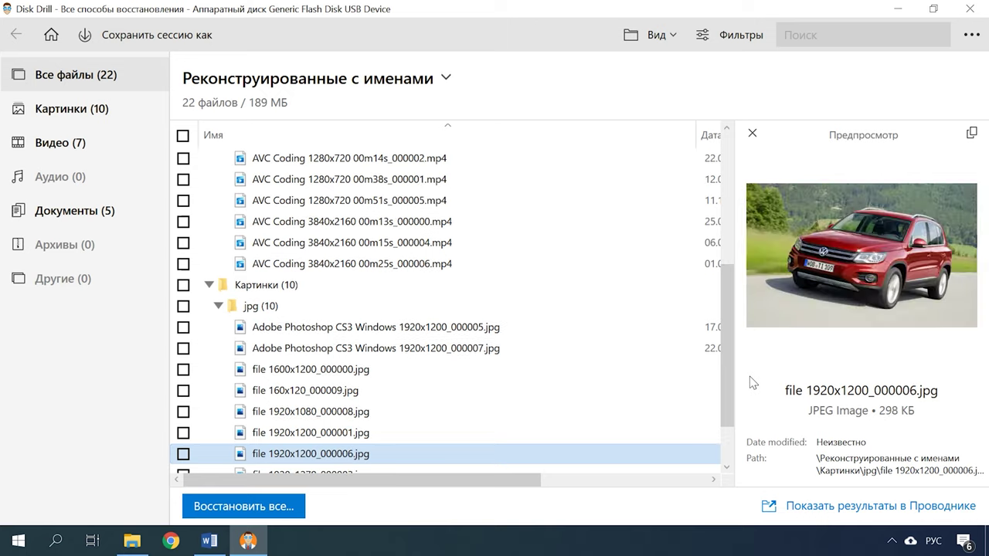
key(Down)
key(Down)
key(Down)
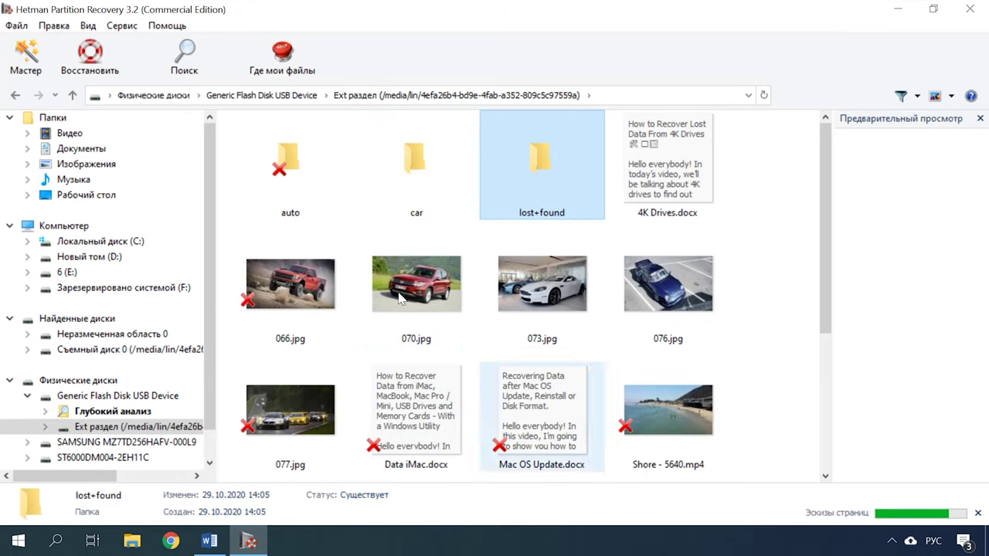
Switch to Hetman Partition Recovery, open the deleted auto folder and its real subfolder, and return to the Ext partition.
click(296, 175)
double_click(288, 171)
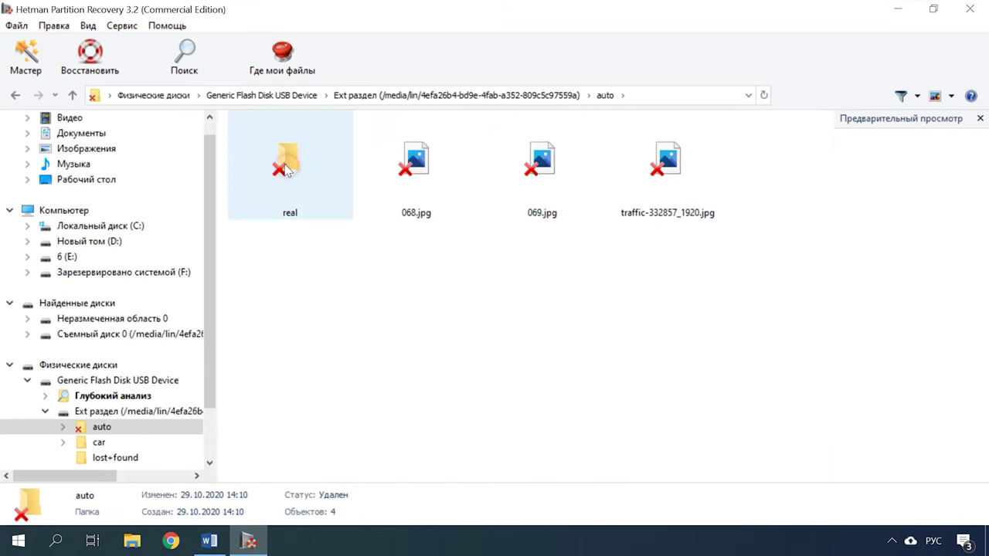
double_click(315, 179)
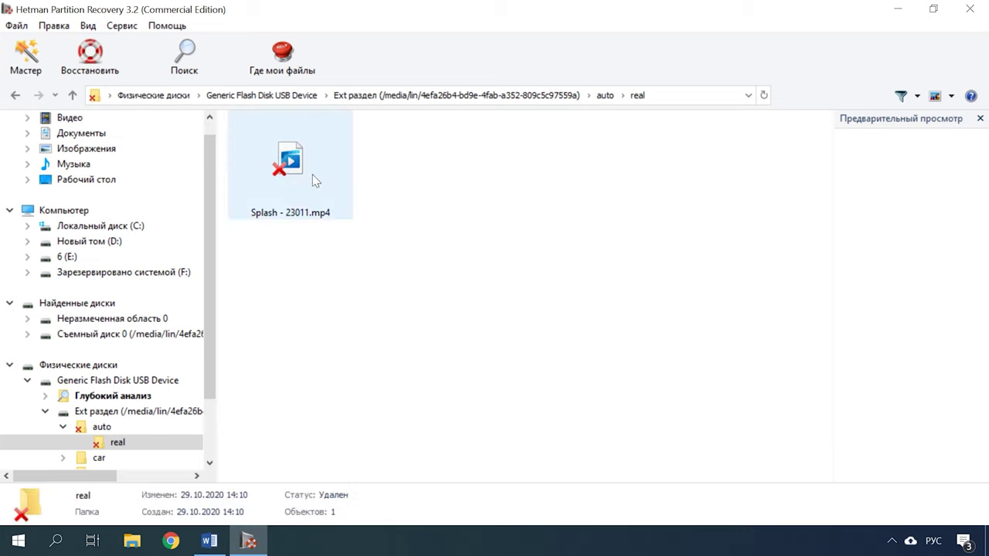
click(72, 94)
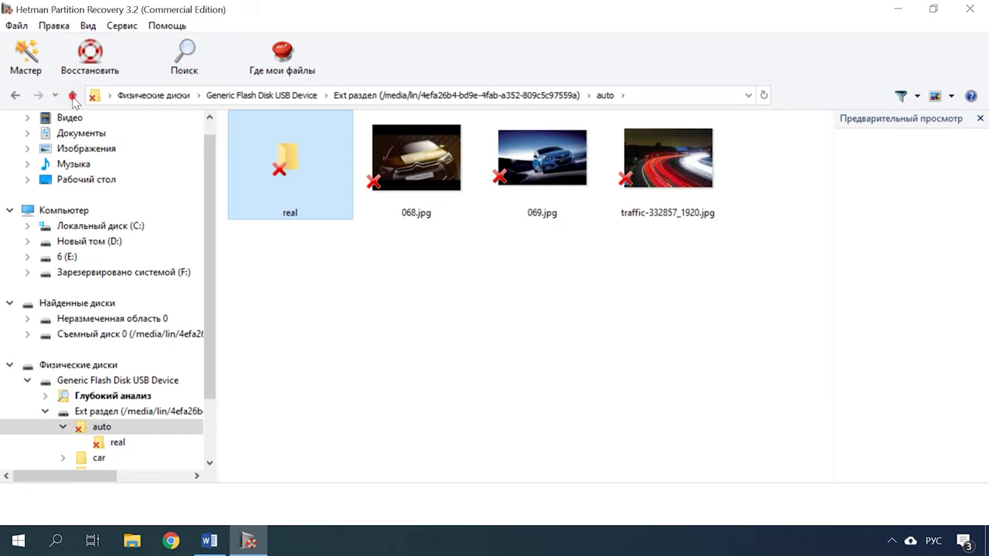
click(71, 94)
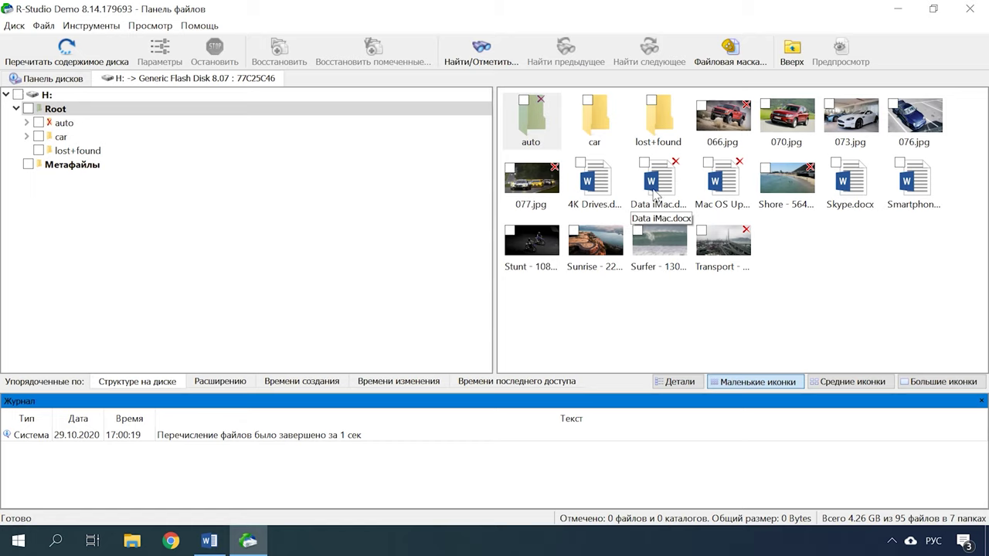
Switch to R-Studio, look through the deleted auto folder and its real subfolder on H:, and return to Root.
double_click(538, 134)
double_click(538, 136)
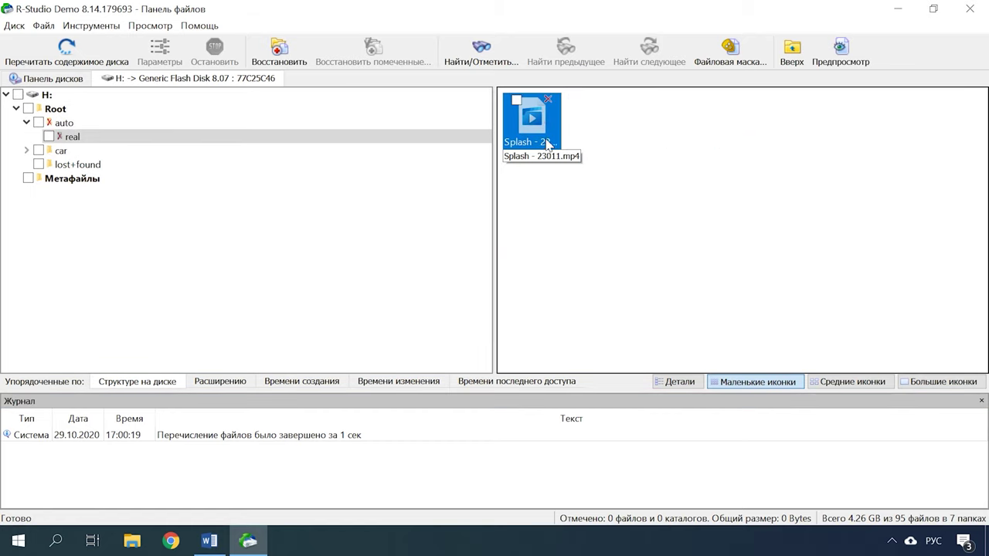
click(71, 109)
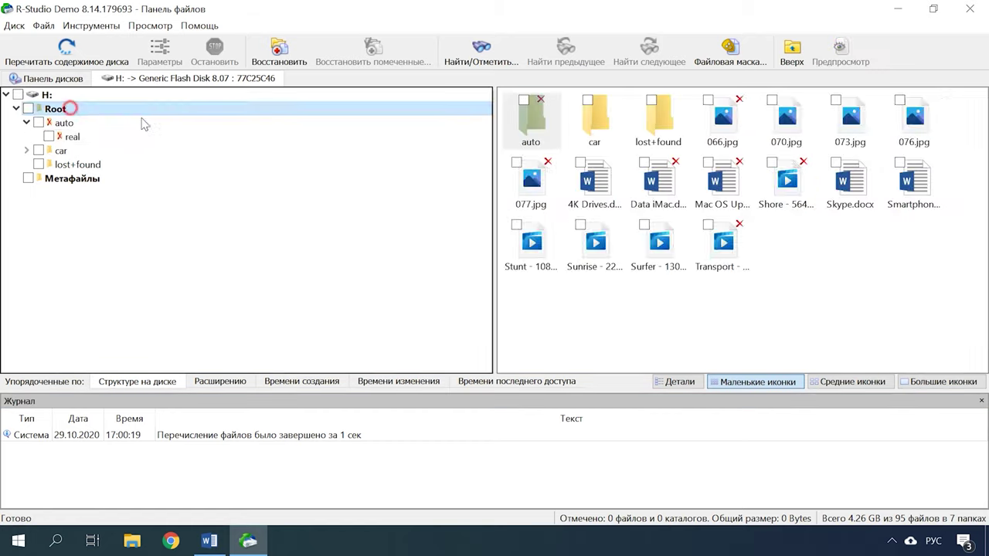
Preview the document Data iMac.docx in Root, close the viewer, and open the deleted auto folder.
double_click(654, 193)
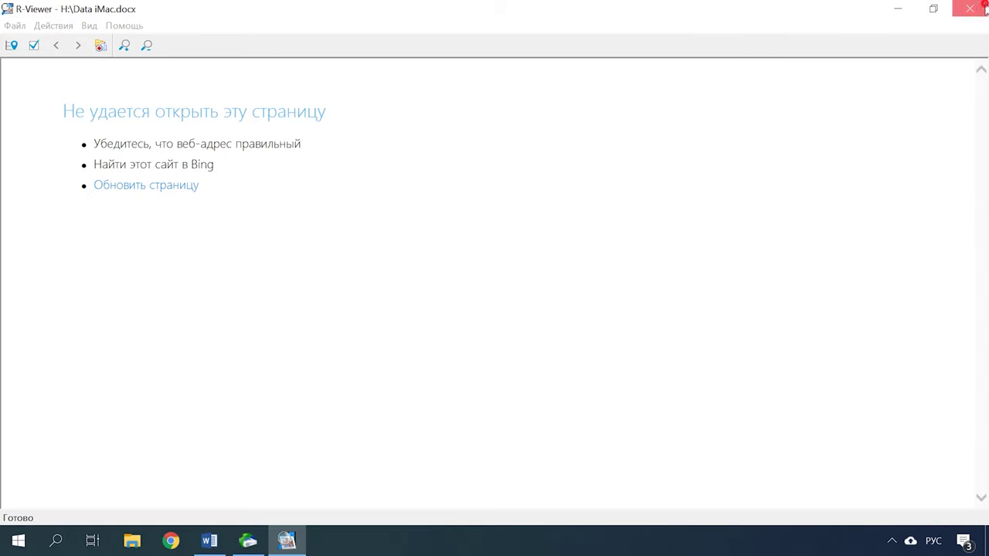
click(970, 8)
double_click(532, 120)
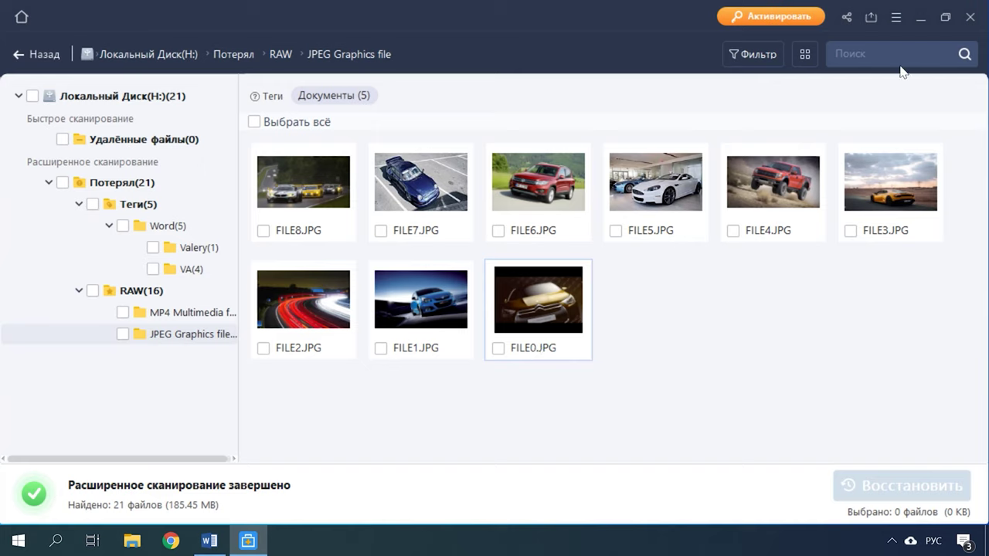
Switch to EaseUS Data Recovery Wizard, look through the found JPEG pictures, and preview FILE2.MP4 before closing the viewer.
key(Up)
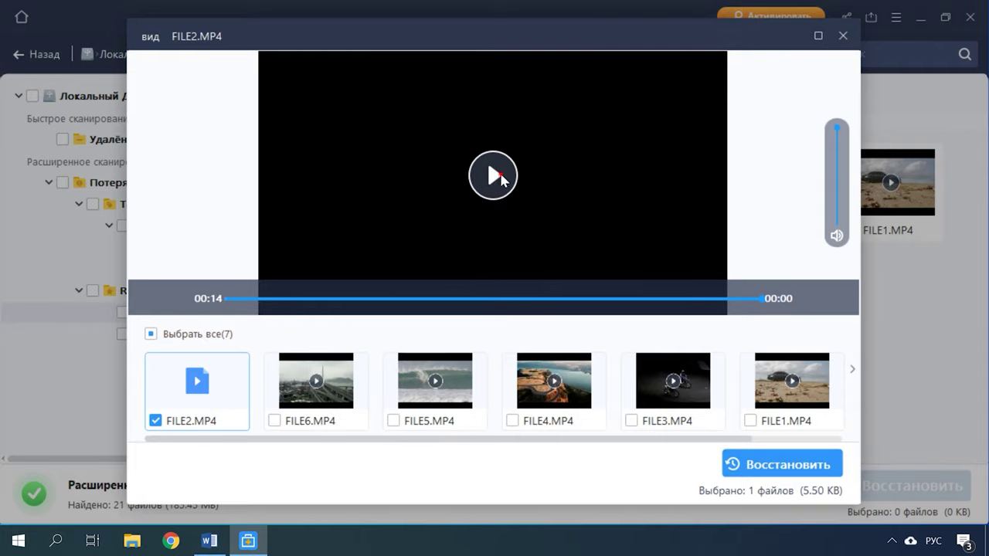
click(845, 37)
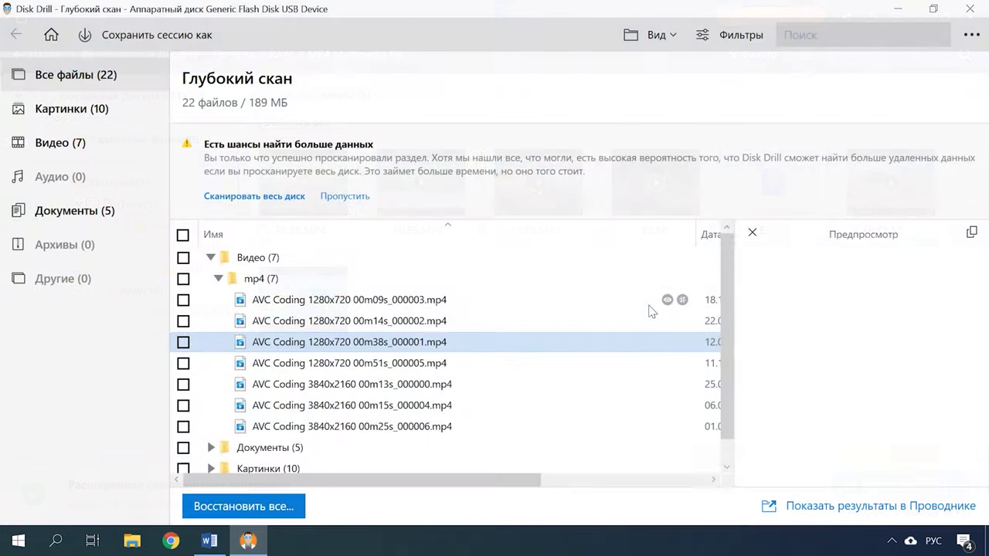
Switch to Disk Drill and preview the videos in the mp4 folder down to AVC Coding 3840x2160 00m25s_000006.mp4.
key(Down)
key(Down)
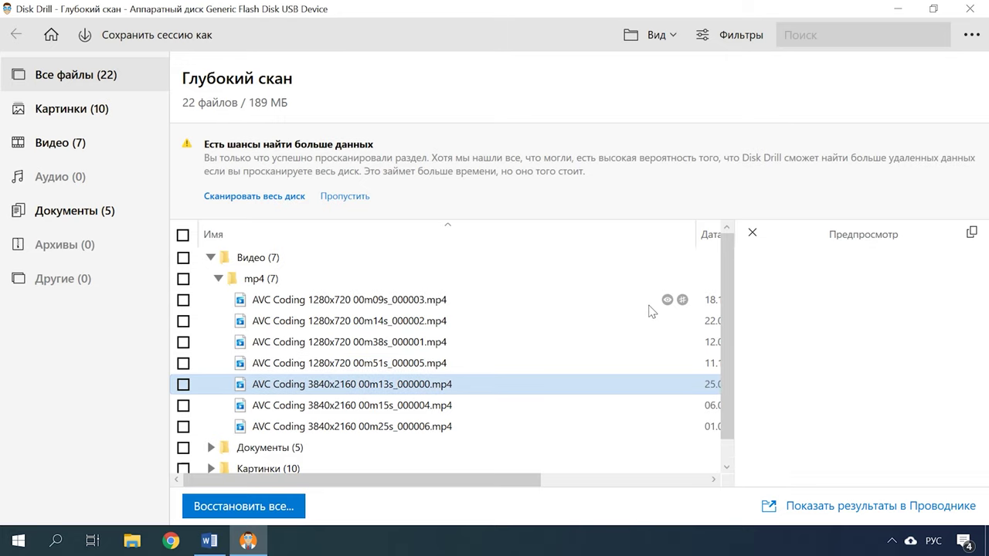
key(Down)
key(Down)
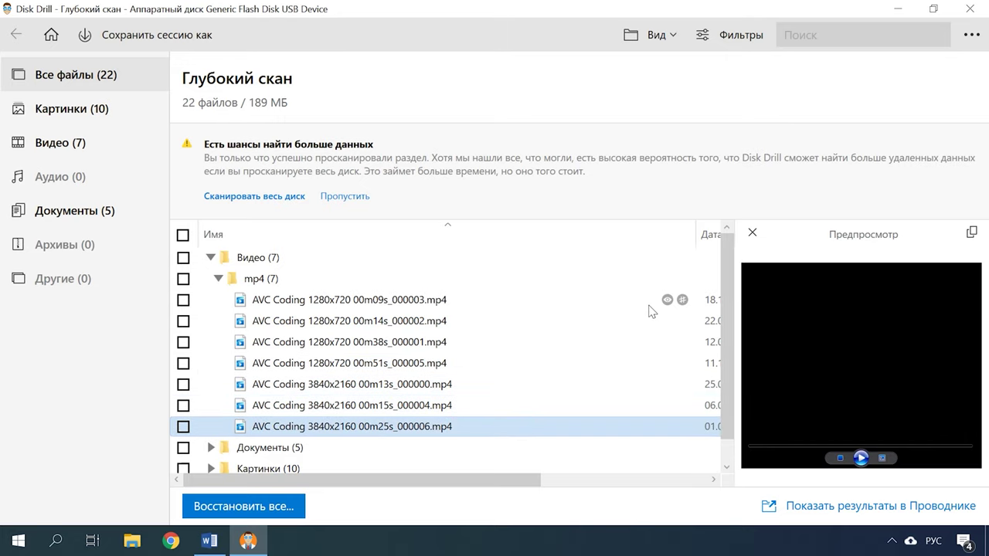
key(Down)
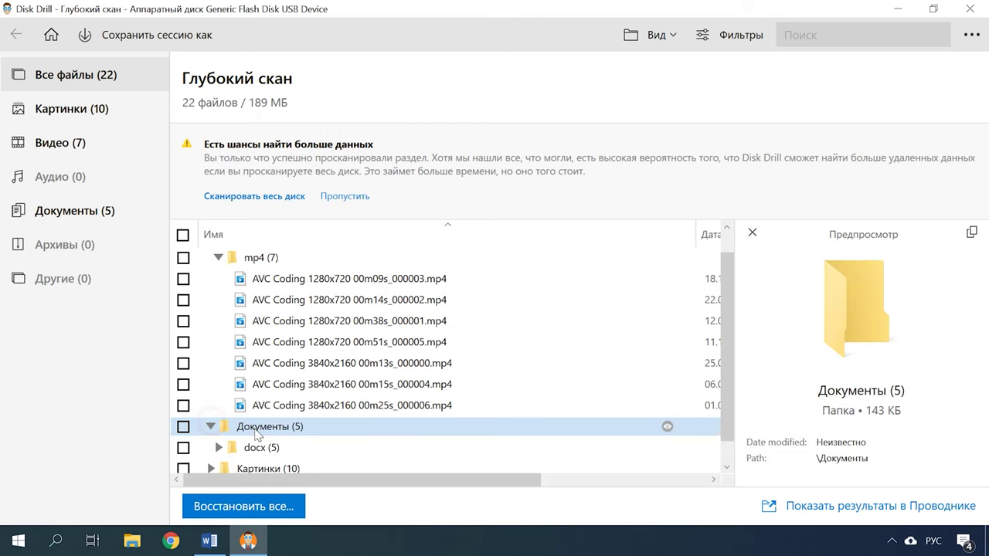
Expand the docx folder under Документы and the jpg folder under Картинки, and preview the pictures one after another.
key(Down)
key(Down)
key(Down)
key(Down)
key(Down)
key(Down)
key(Down)
key(Down)
key(Down)
key(Down)
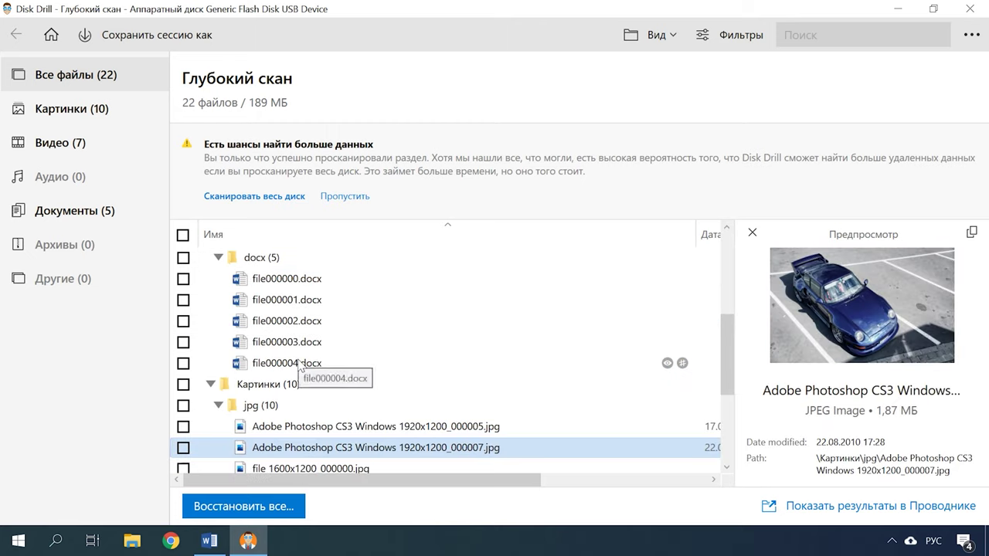
key(Down)
key(Down)
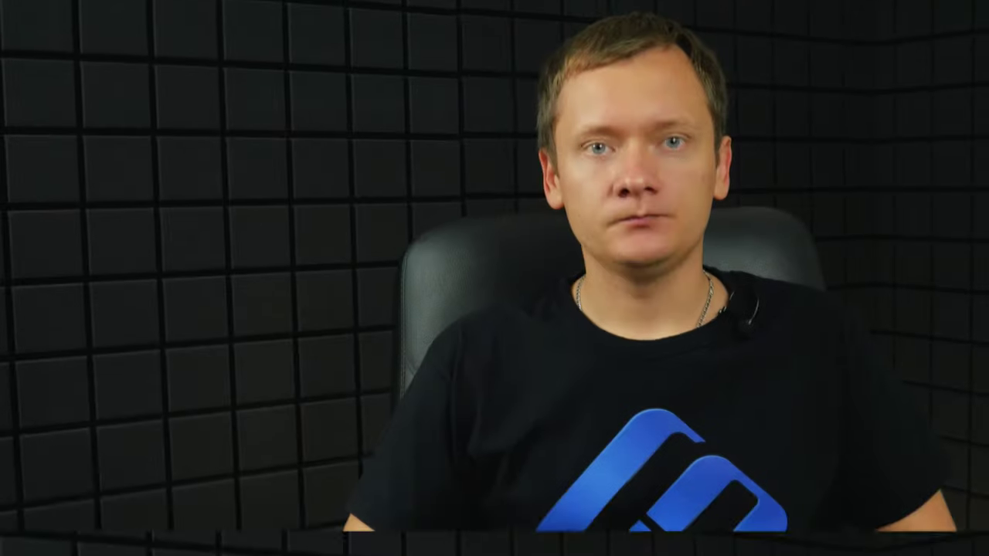